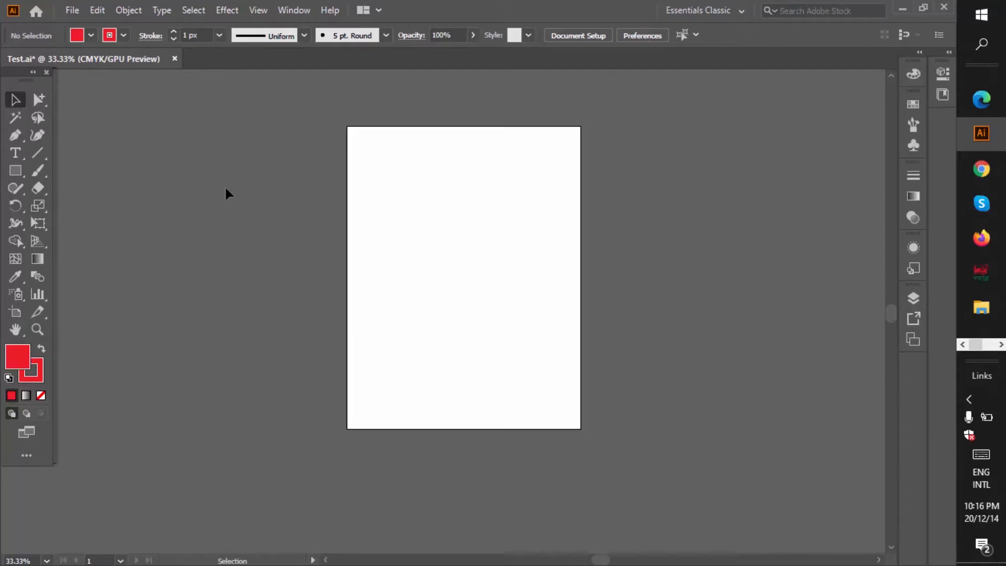
# Step: Draw a red rectangle in the upper-left part of the artboard with the Rectangle tool
pyautogui.click(14, 175)
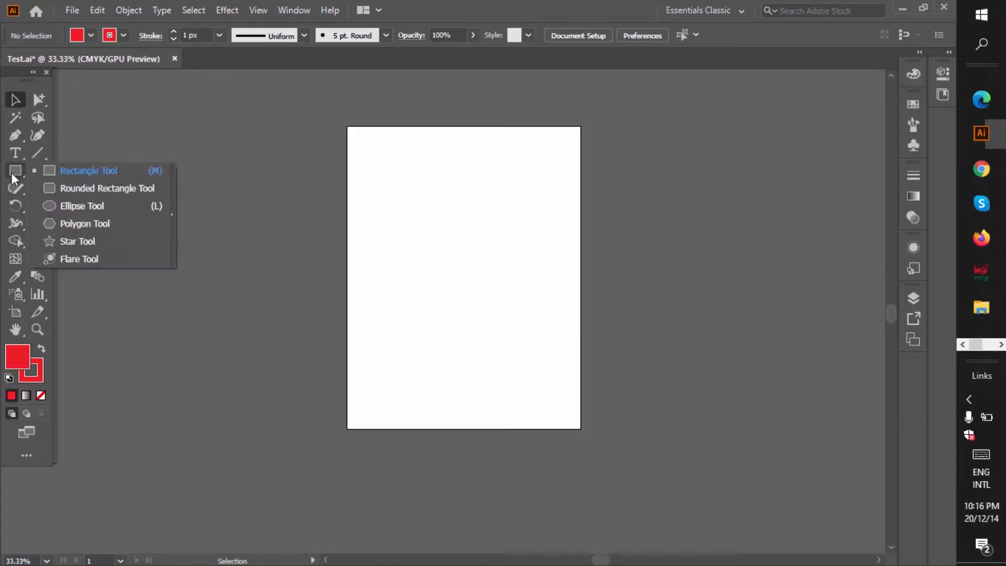
pyautogui.click(67, 173)
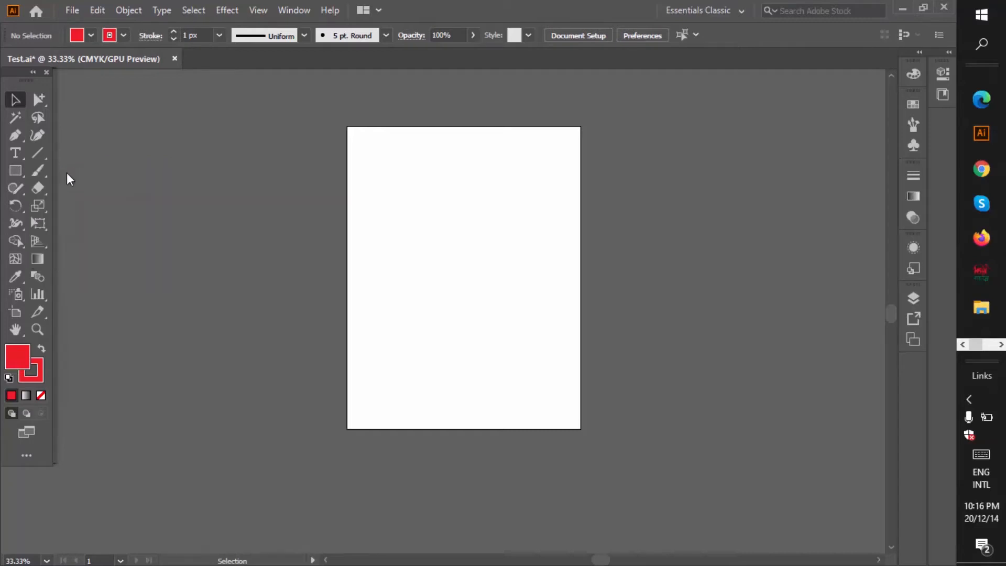
pyautogui.moveTo(356, 138); pyautogui.dragTo(457, 231)
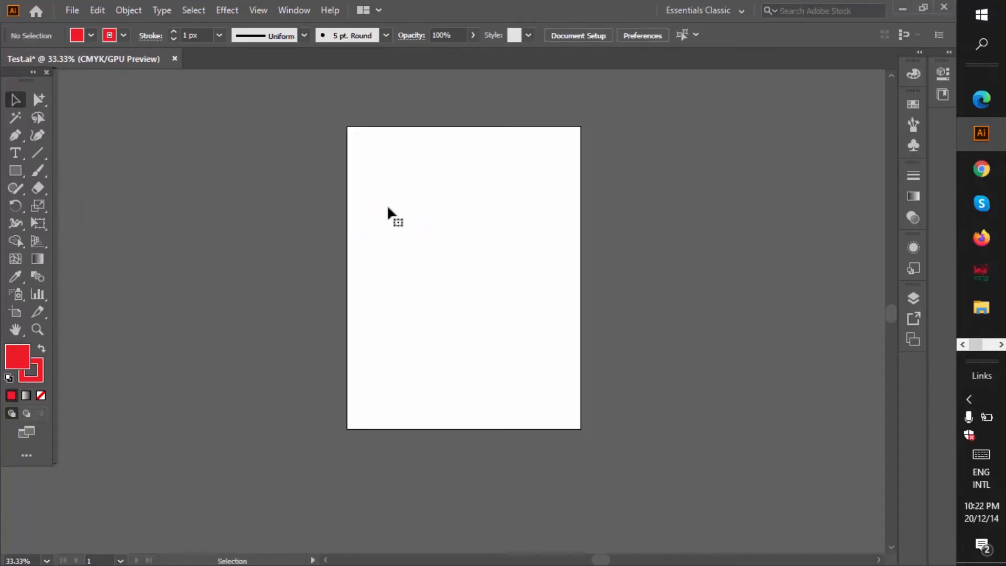
pyautogui.click(15, 171)
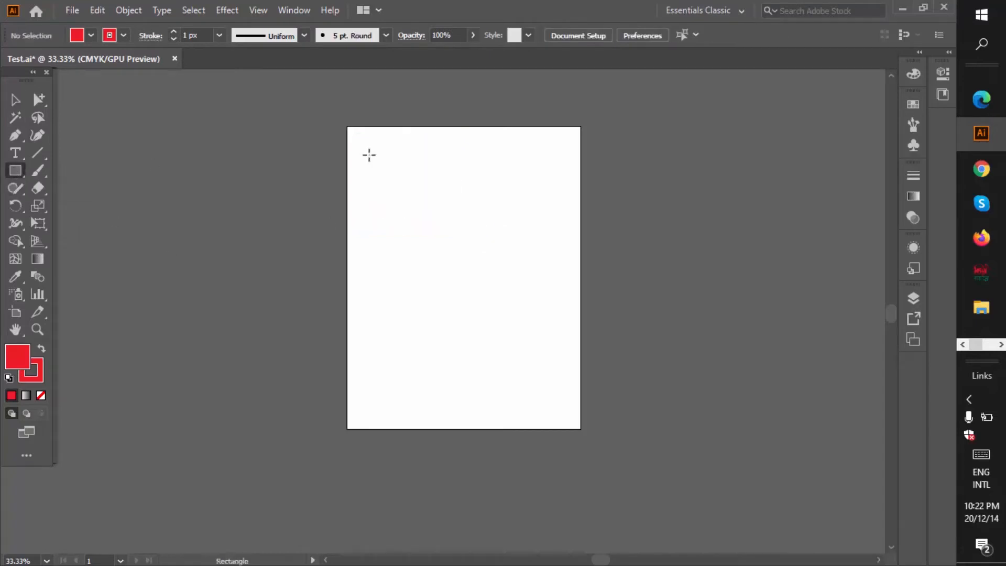
pyautogui.moveTo(365, 173); pyautogui.dragTo(467, 259)
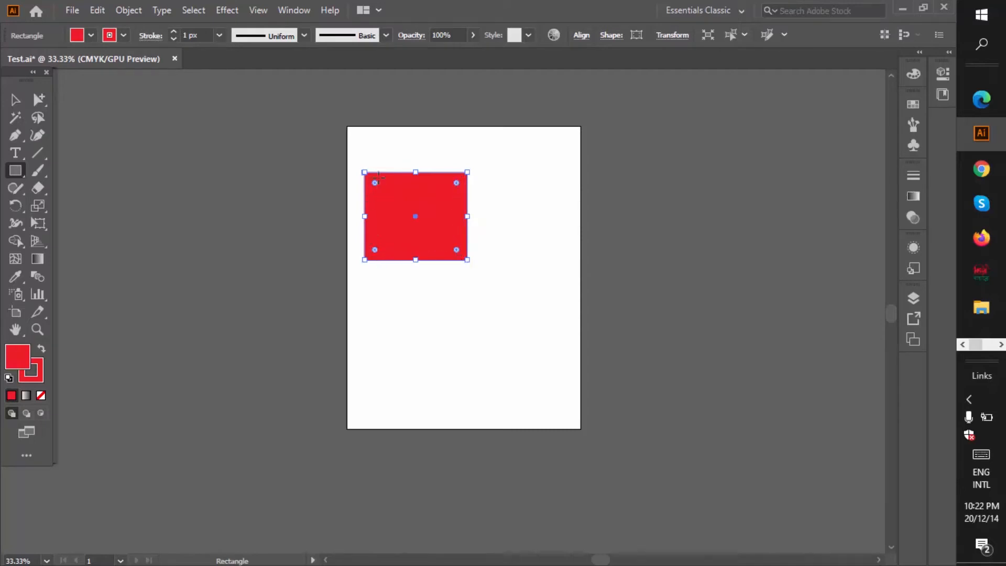
# Step: Hide the bounding box of the selected rectangle and show it again
pyautogui.click(259, 11)
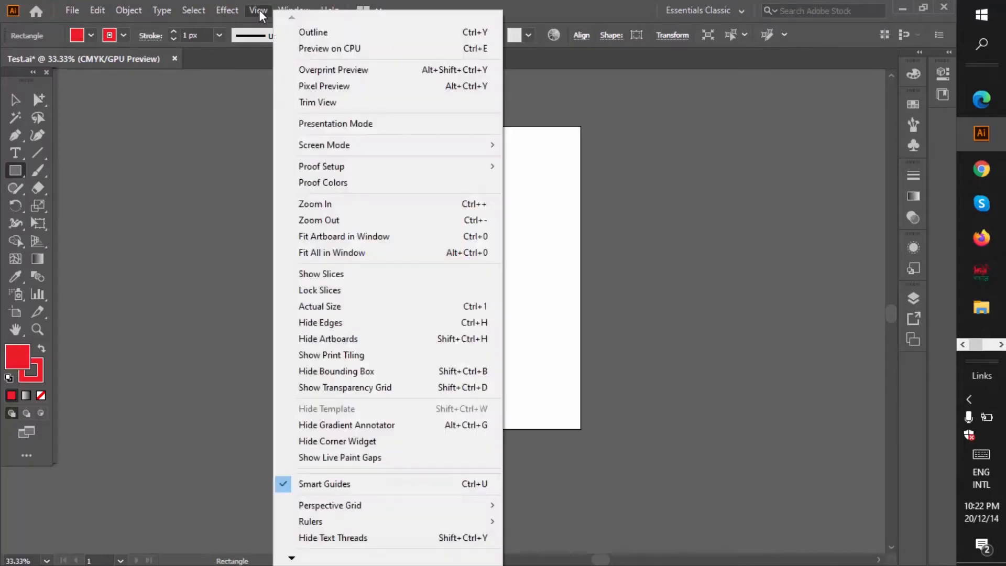
pyautogui.click(318, 372)
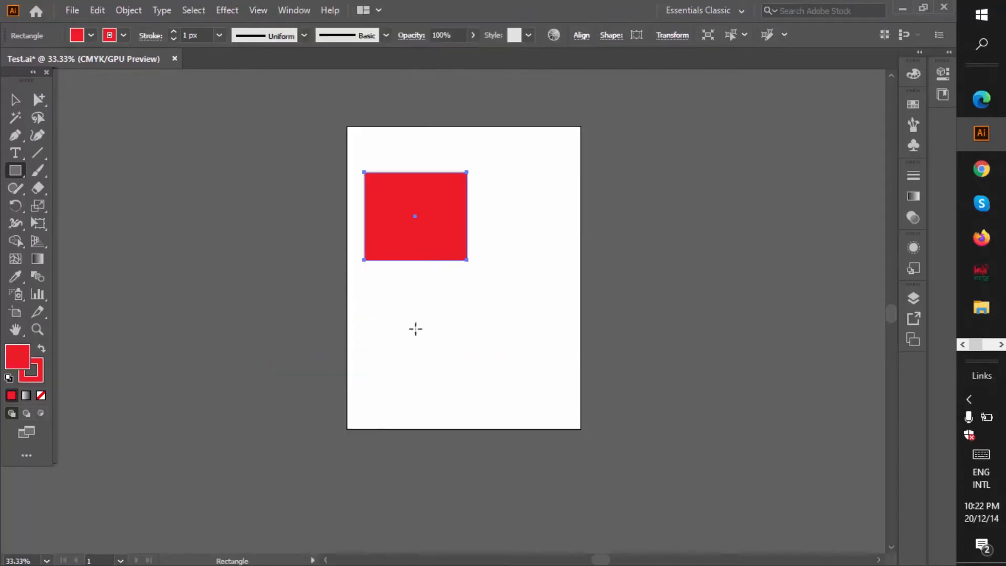
pyautogui.click(259, 11)
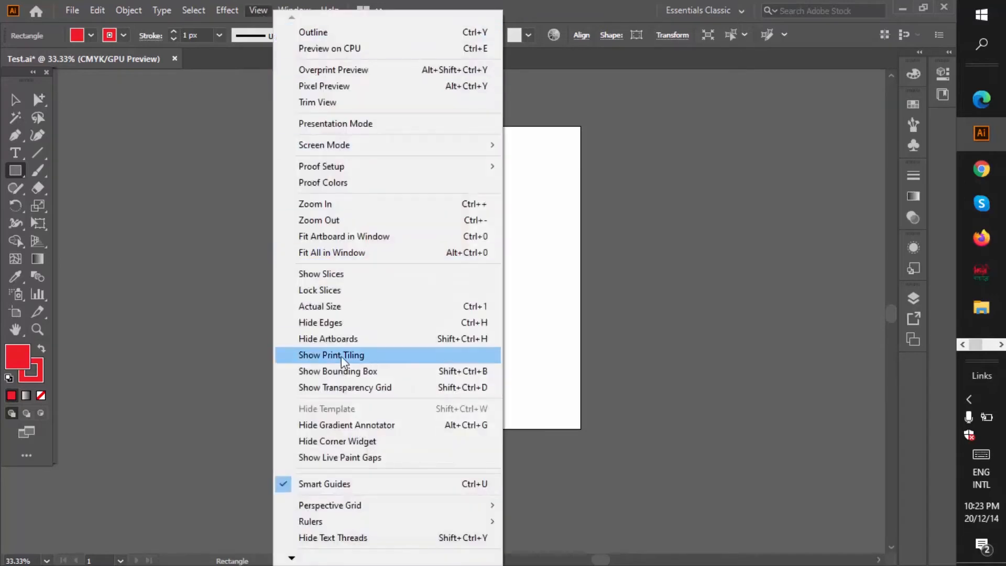
pyautogui.click(314, 372)
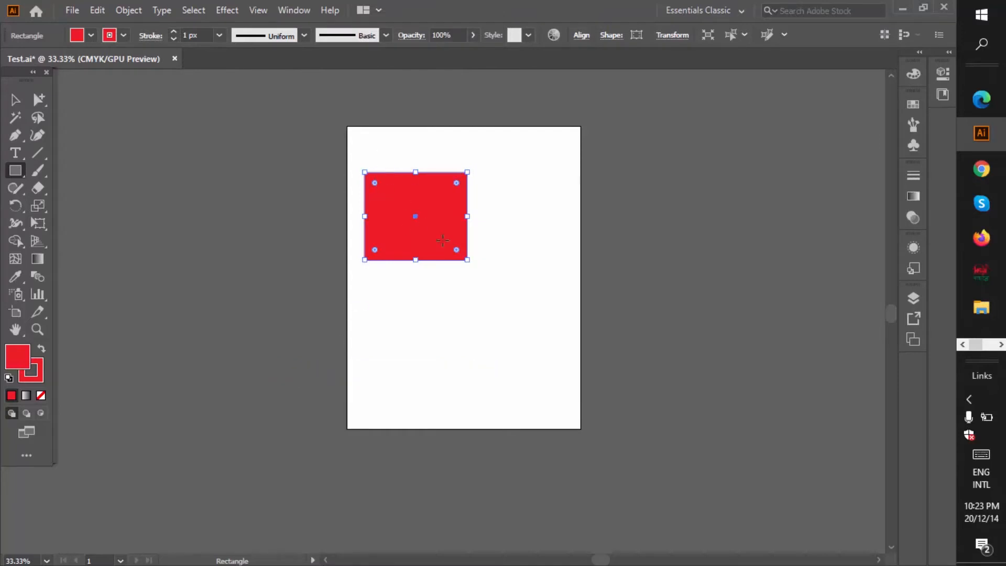
# Step: Select the rectangle and try green, teal and blue fills, ending on the dark blue swatch C=100 M=100 Y=25 K=25
pyautogui.click(15, 100)
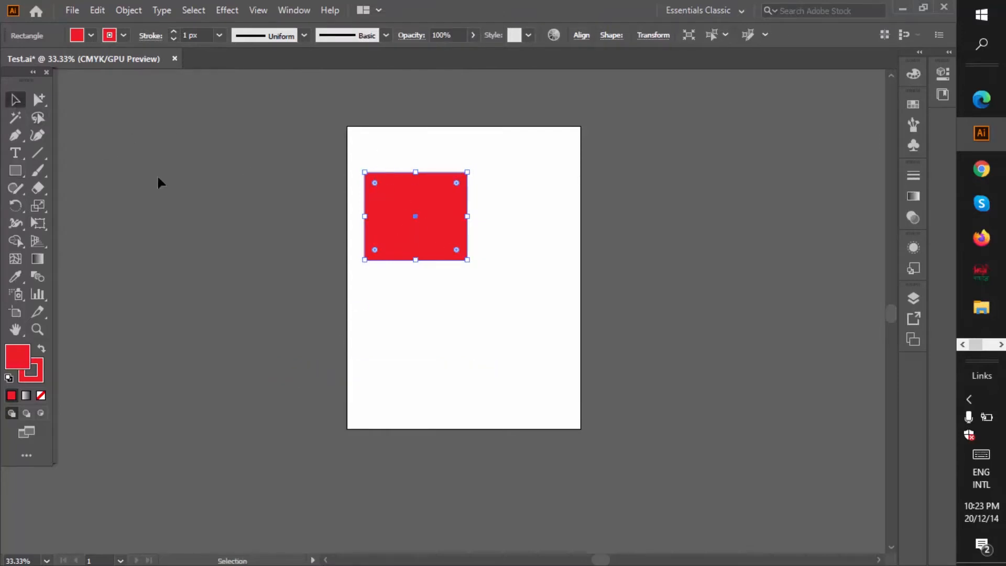
pyautogui.click(261, 239)
pyautogui.click(402, 251)
pyautogui.click(91, 34)
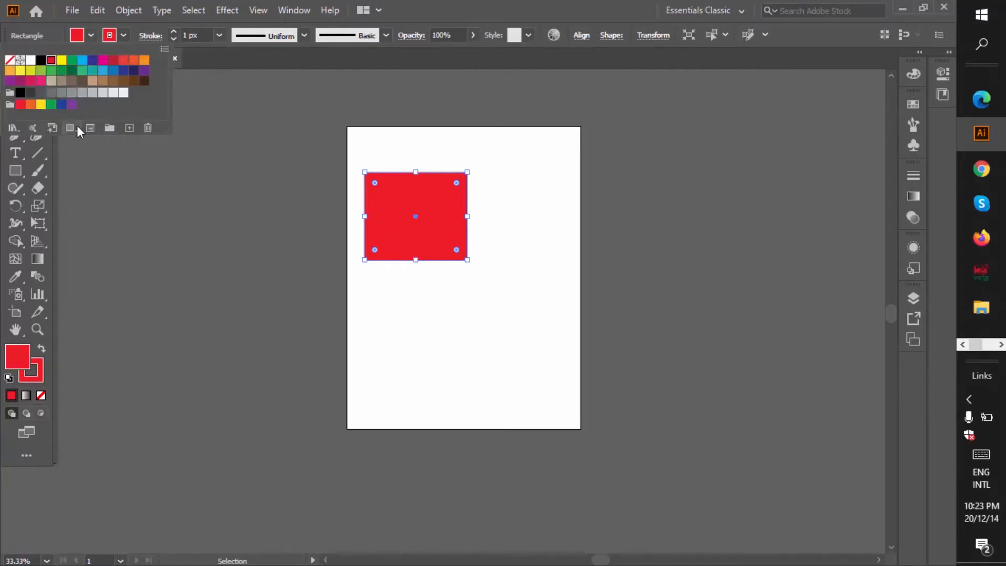
pyautogui.click(70, 72)
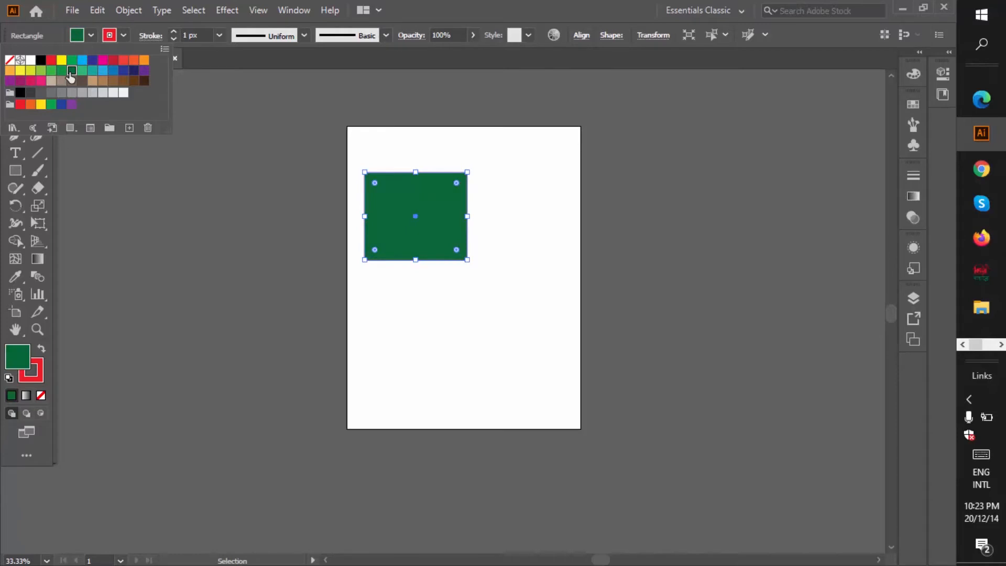
pyautogui.click(83, 72)
pyautogui.click(94, 72)
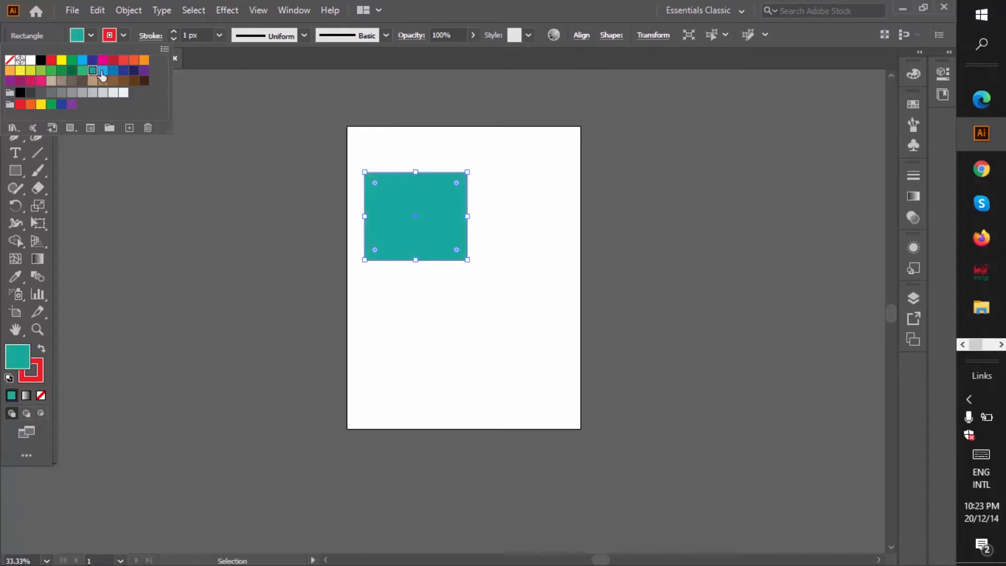
pyautogui.click(102, 71)
pyautogui.click(113, 71)
pyautogui.click(134, 71)
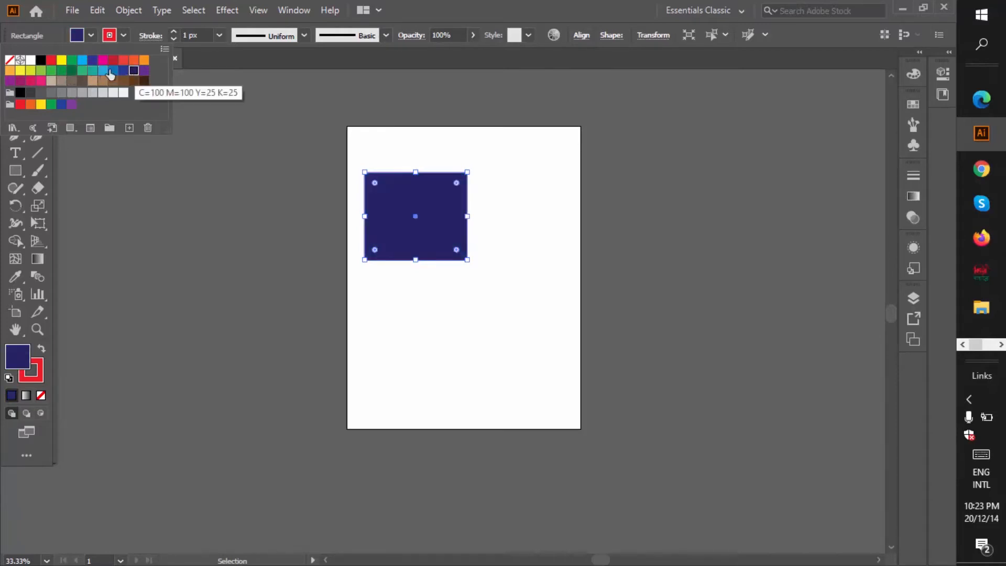
# Step: Set the rectangle's stroke weight to 10 px
pyautogui.click(124, 35)
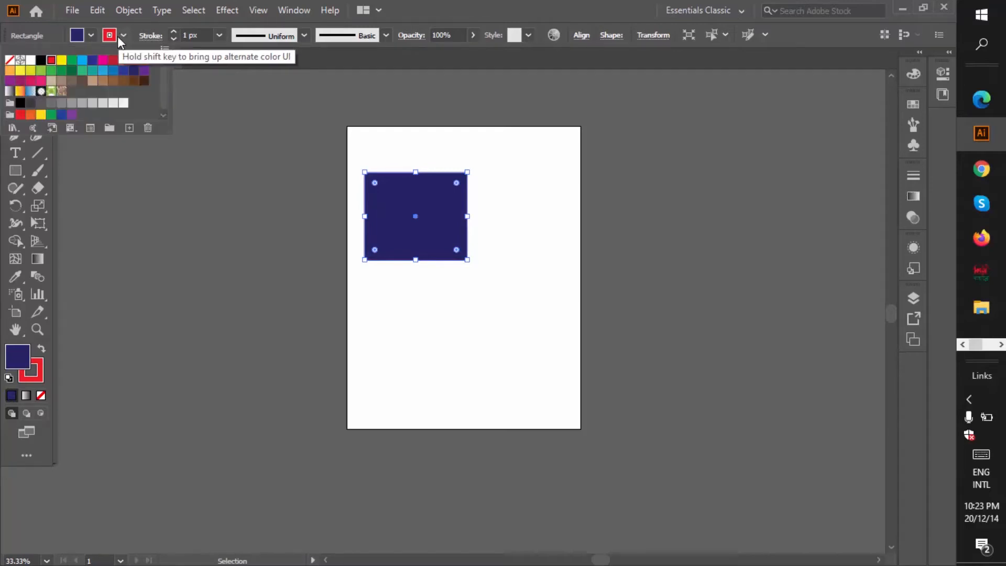
pyautogui.click(122, 35)
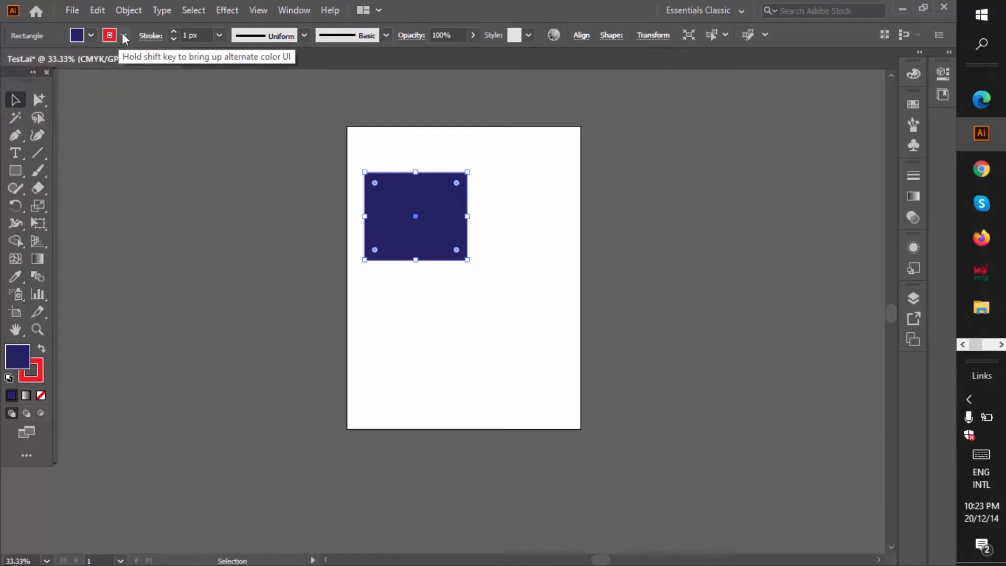
pyautogui.click(122, 34)
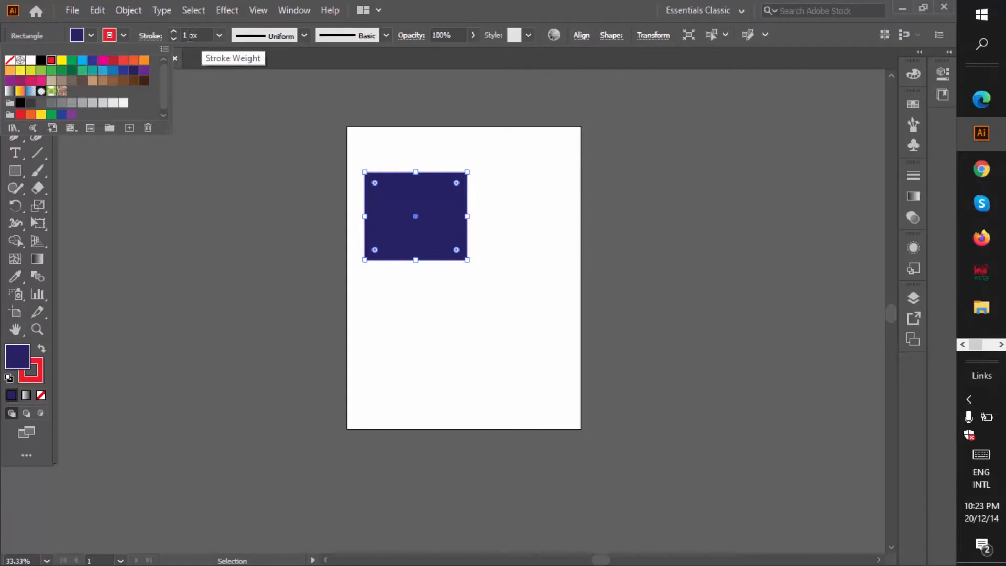
pyautogui.click(220, 34)
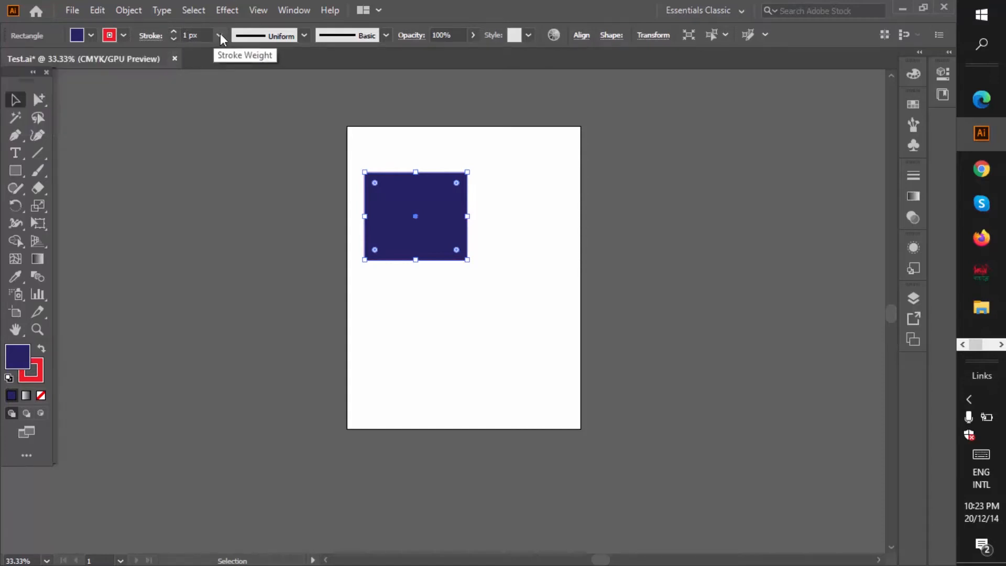
pyautogui.click(220, 34)
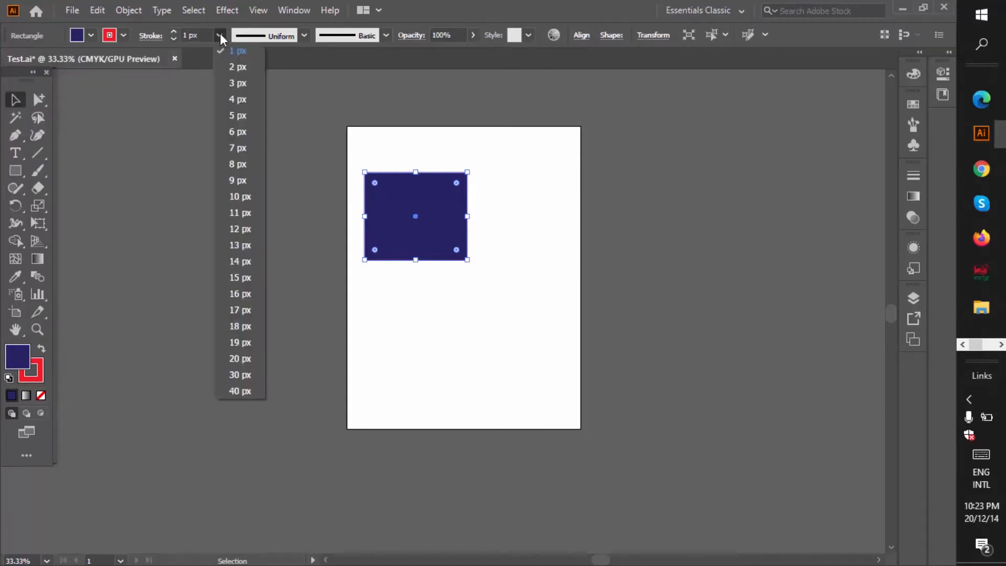
pyautogui.click(237, 197)
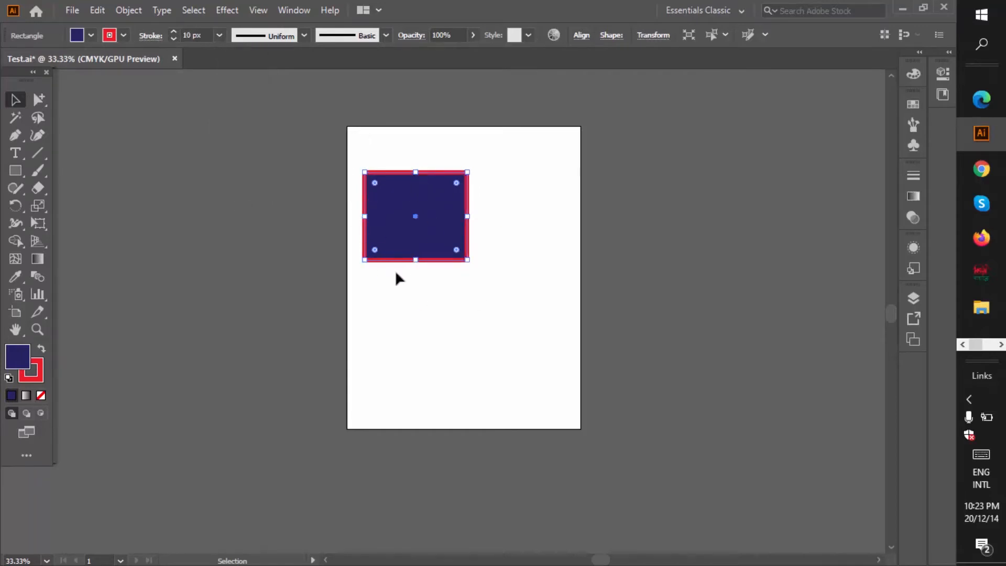
# Step: Color the rectangle's stroke yellow after trying black and orange, and apply the elliptical variable width profile tapered at both ends
pyautogui.click(123, 36)
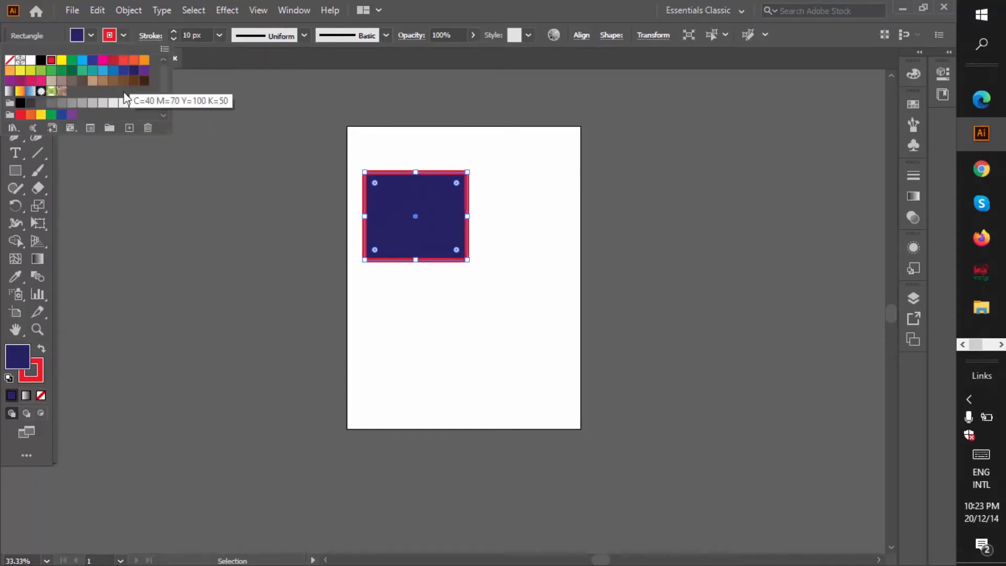
pyautogui.click(40, 62)
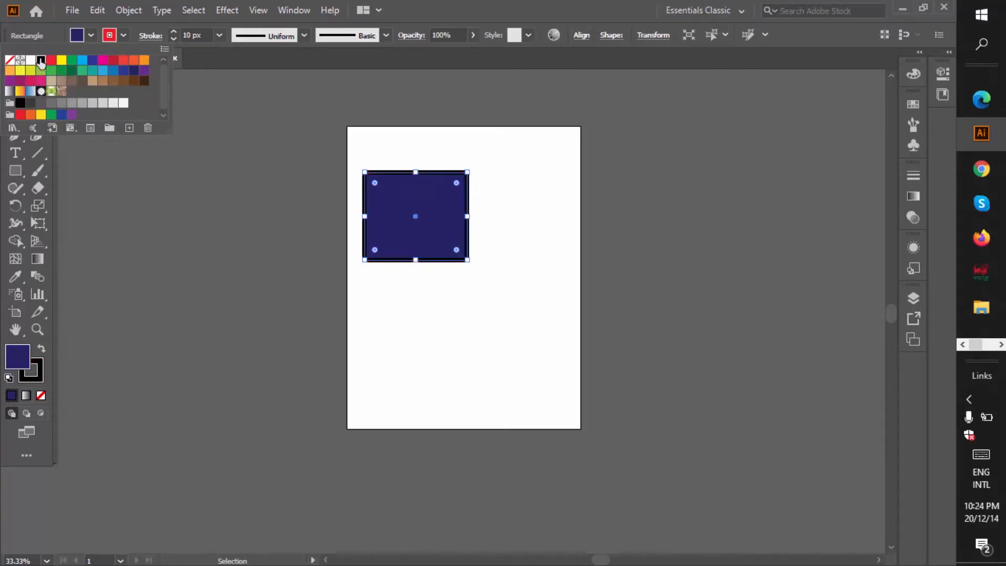
pyautogui.click(133, 59)
pyautogui.click(60, 61)
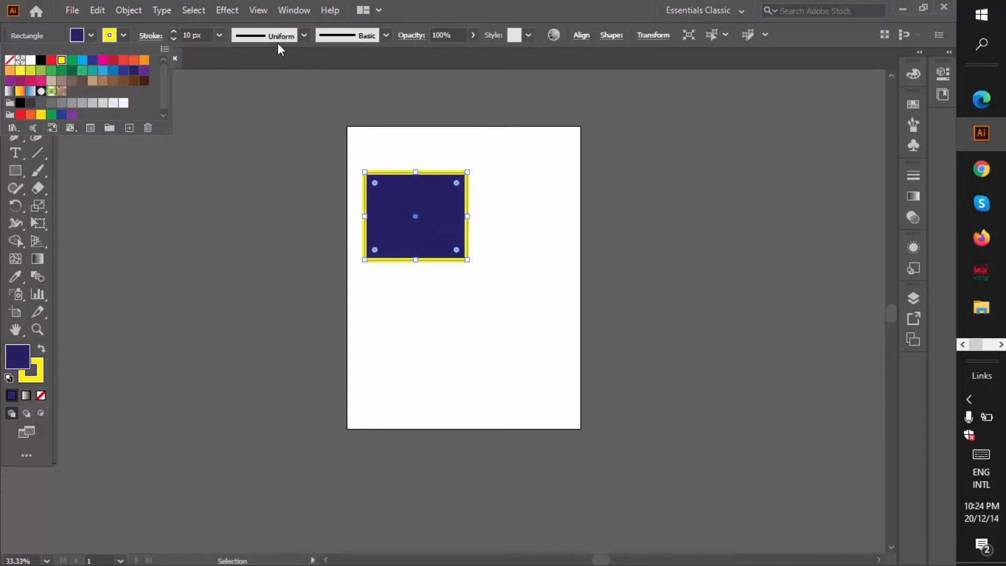
pyautogui.click(304, 35)
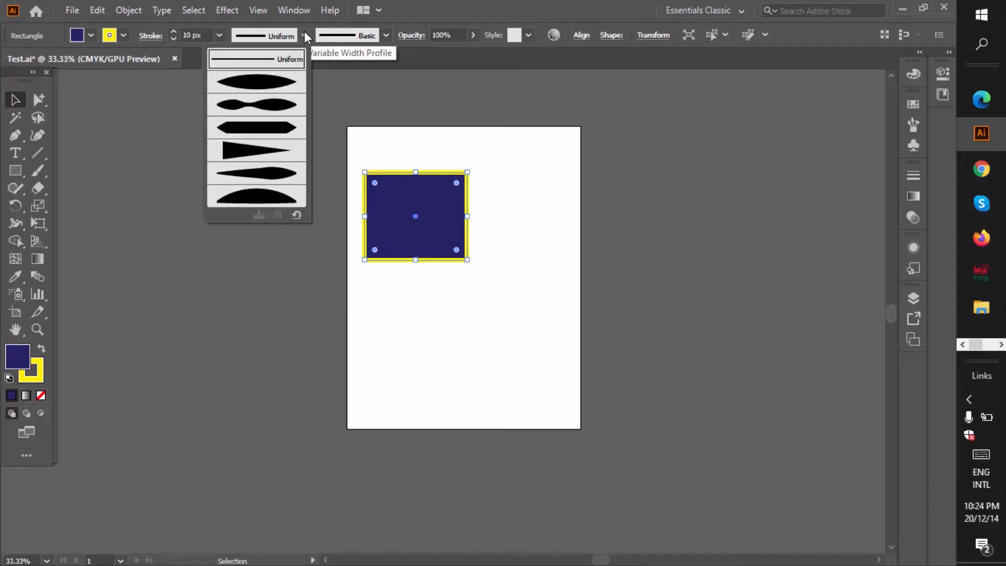
pyautogui.click(265, 84)
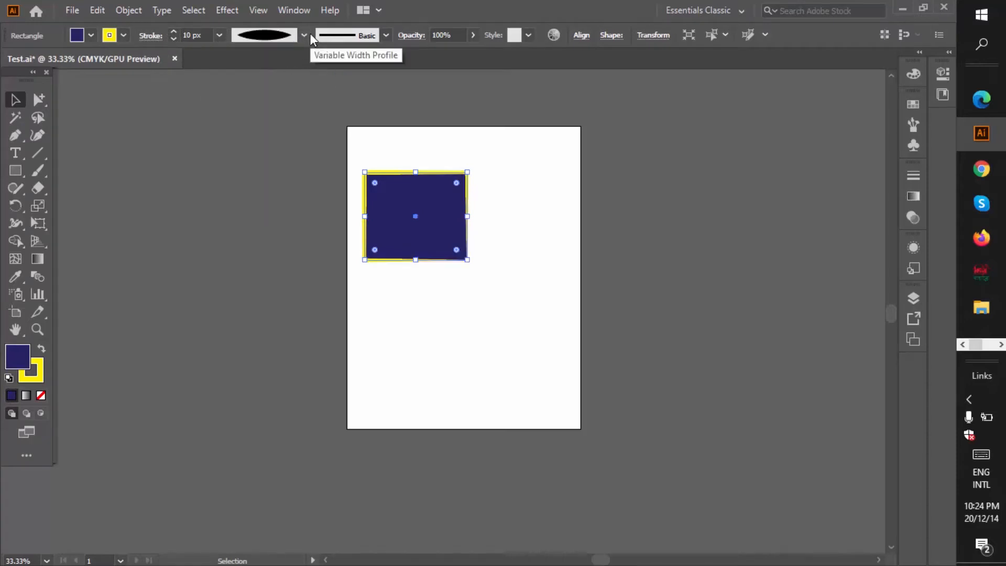
# Step: Remove the rectangle's fill and change its stroke color to black
pyautogui.click(91, 35)
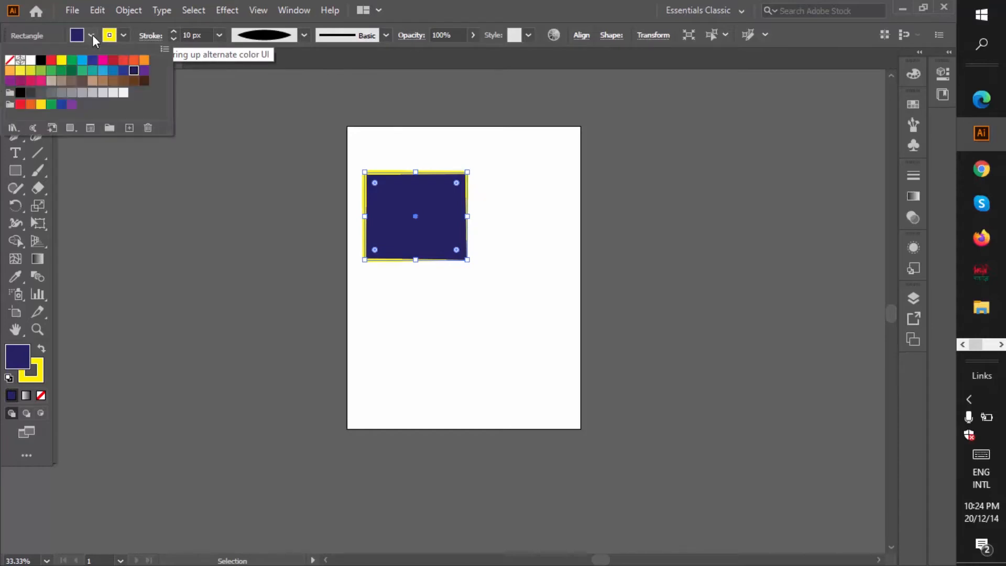
pyautogui.click(9, 60)
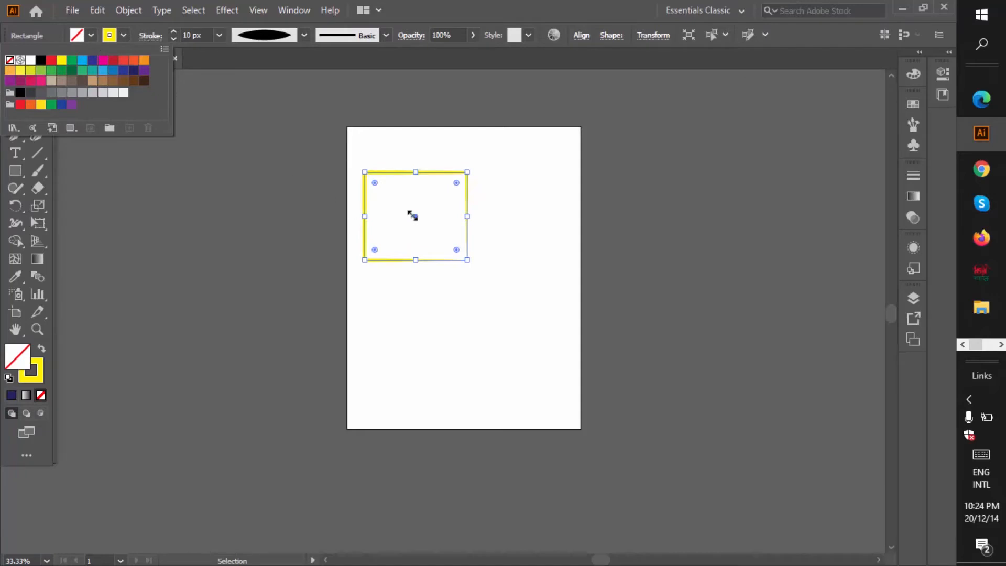
pyautogui.click(123, 32)
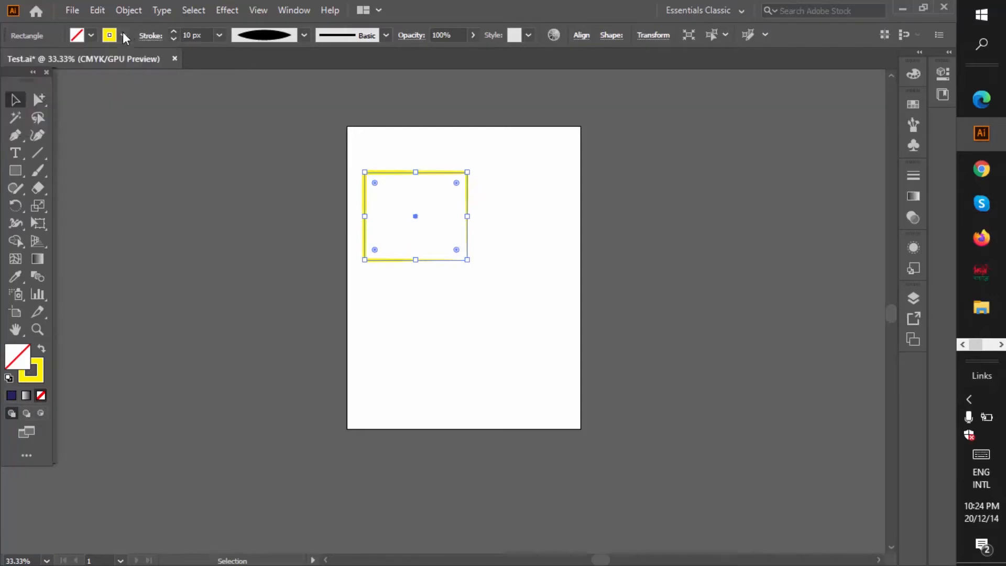
pyautogui.click(123, 33)
pyautogui.click(43, 62)
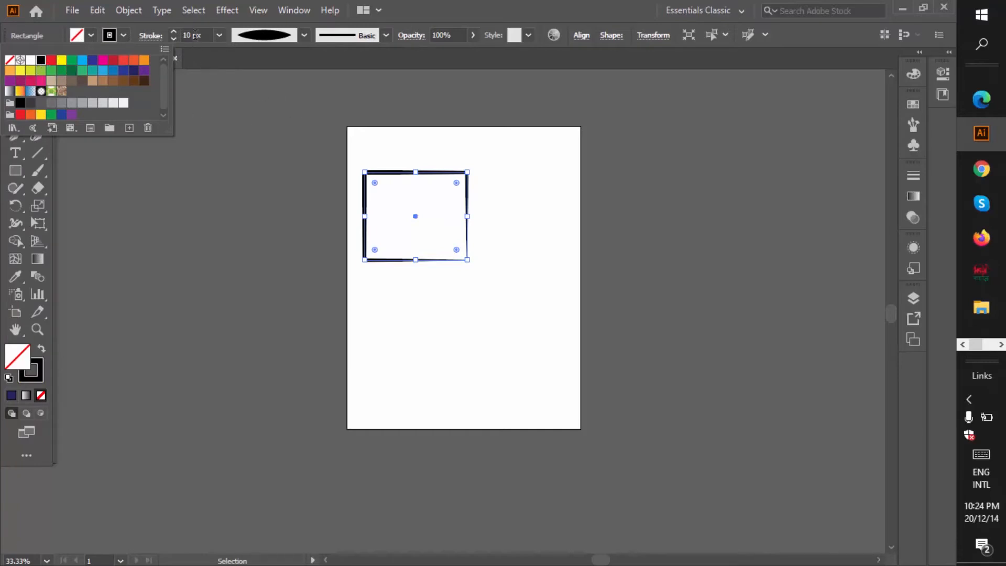
# Step: Try Width Profile 2 on the rectangle's stroke and replace it with the triangular profile that tapers to one end
pyautogui.click(303, 36)
pyautogui.click(303, 35)
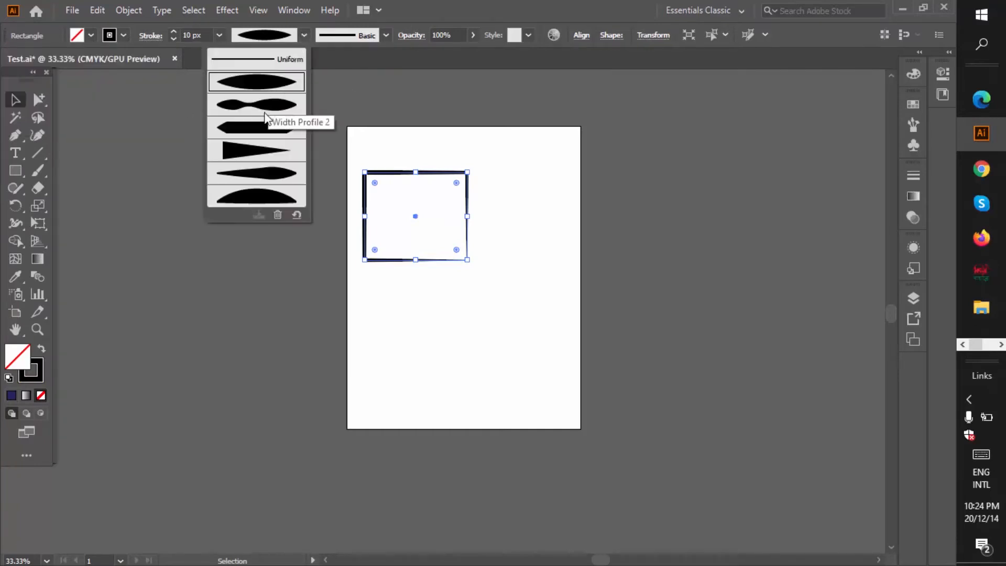
pyautogui.click(281, 111)
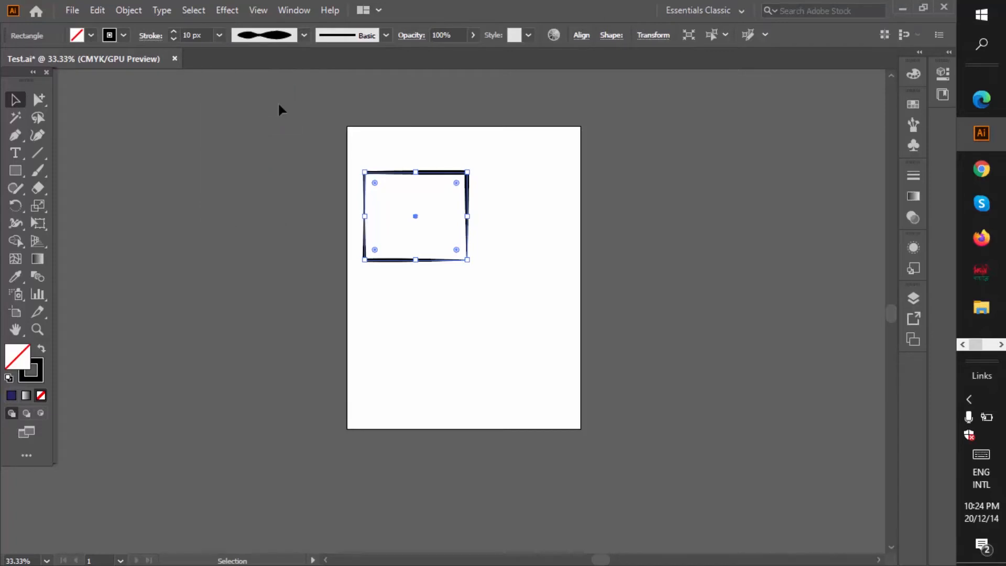
pyautogui.click(304, 34)
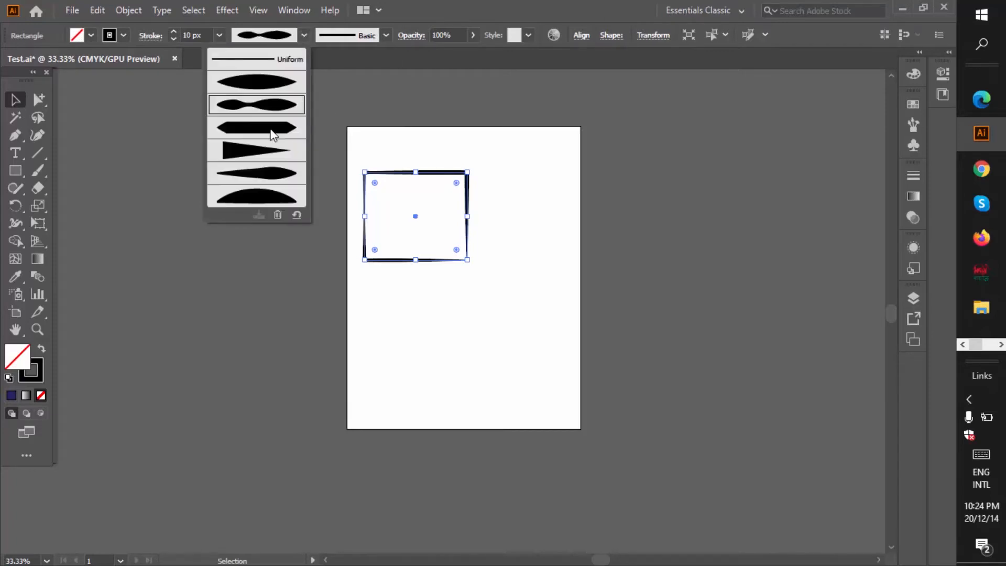
pyautogui.click(247, 148)
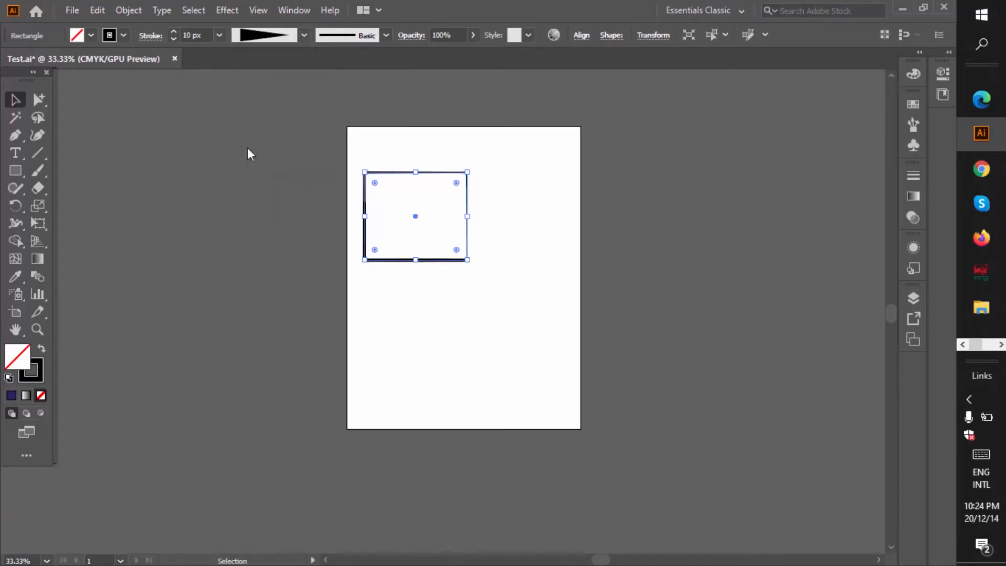
# Step: Try the rough charcoal art brush on the rectangle's stroke and replace it with the blue denim pattern brush
pyautogui.click(305, 35)
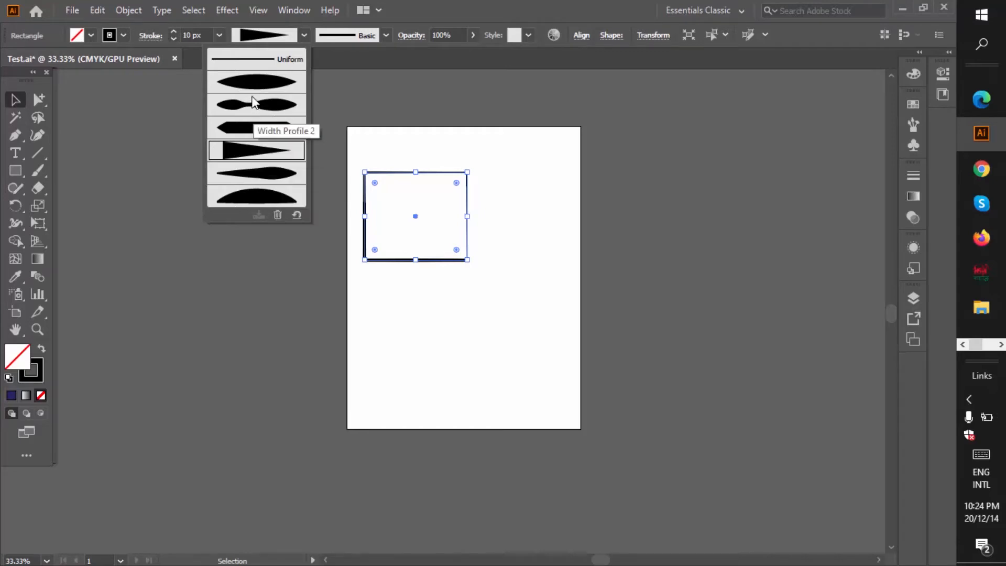
pyautogui.click(385, 32)
pyautogui.click(385, 32)
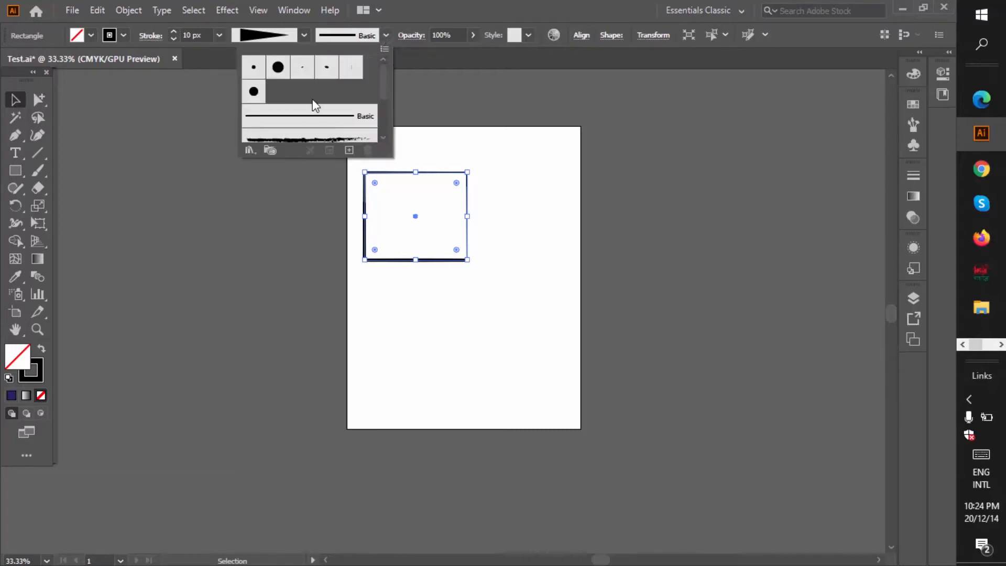
pyautogui.scroll(-3, 315, 104)
pyautogui.scroll(3, 299, 112)
pyautogui.scroll(-4, 298, 117)
pyautogui.scroll(2, 298, 110)
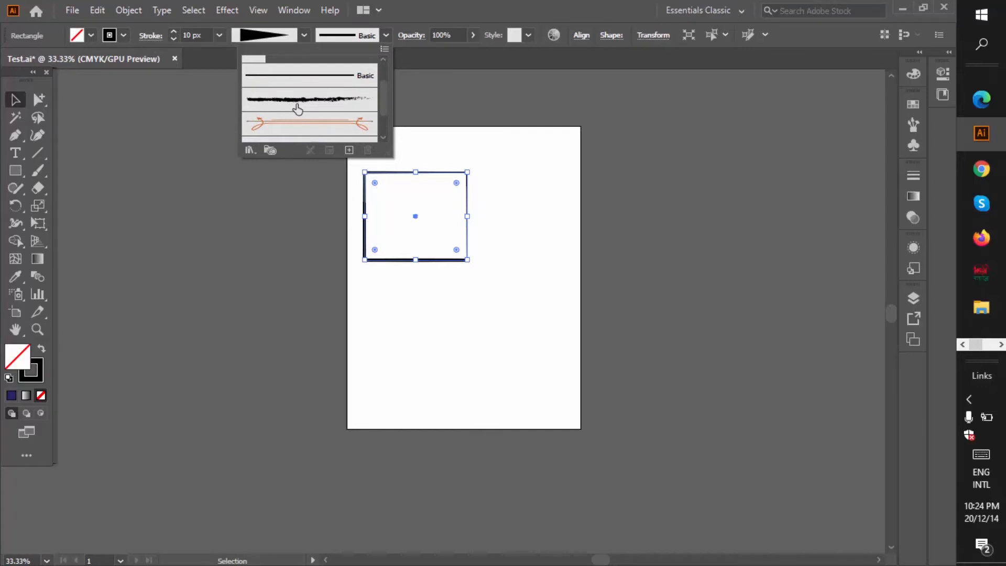
pyautogui.click(298, 109)
pyautogui.scroll(-2, 291, 121)
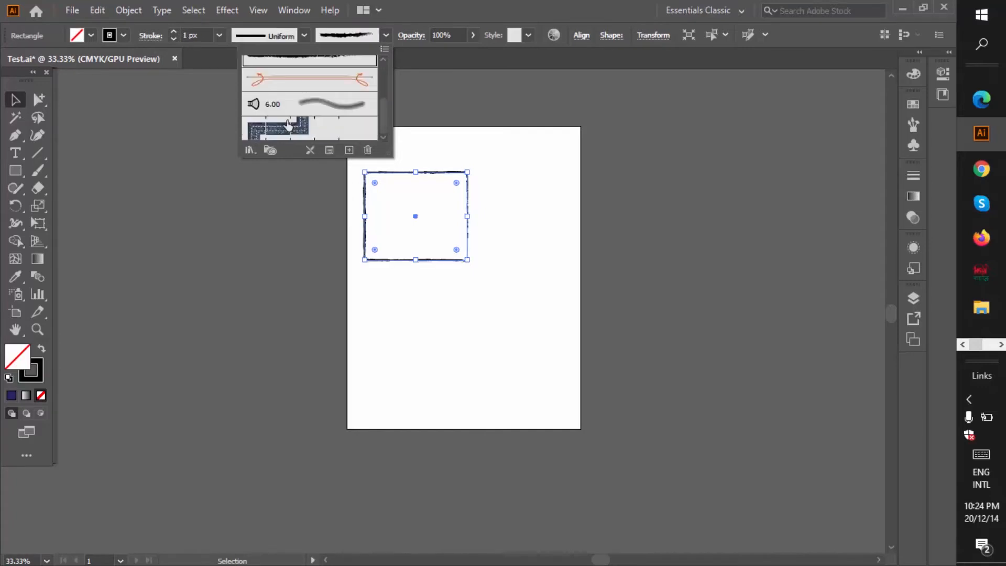
pyautogui.click(283, 134)
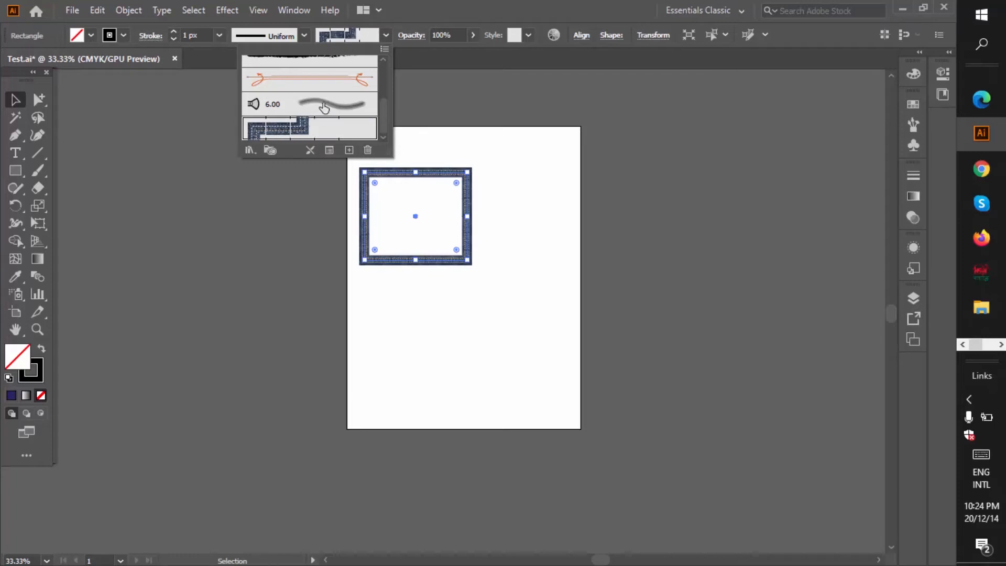
# Step: Fill the rectangle with dark green
pyautogui.click(473, 36)
pyautogui.click(473, 35)
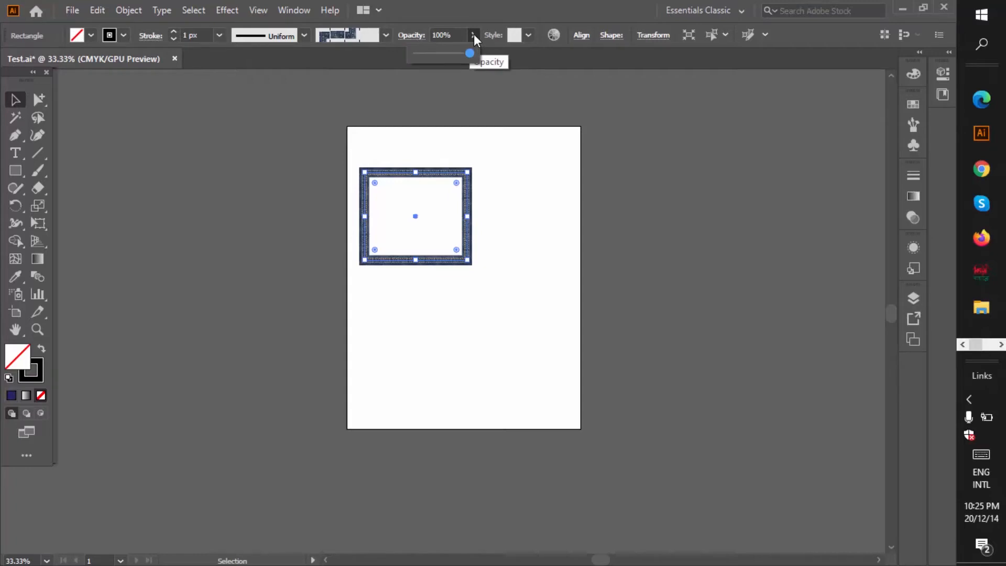
pyautogui.click(90, 35)
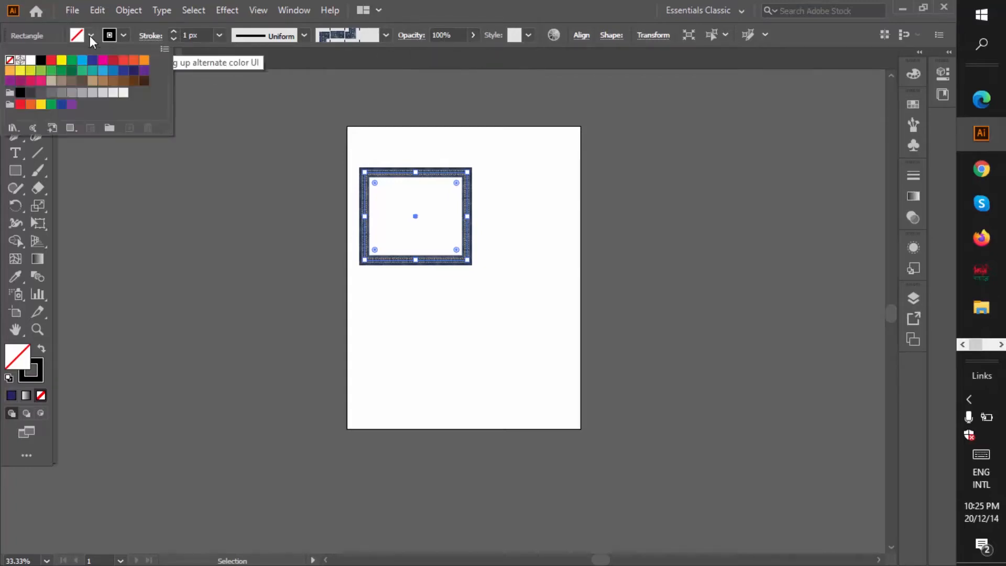
pyautogui.click(71, 72)
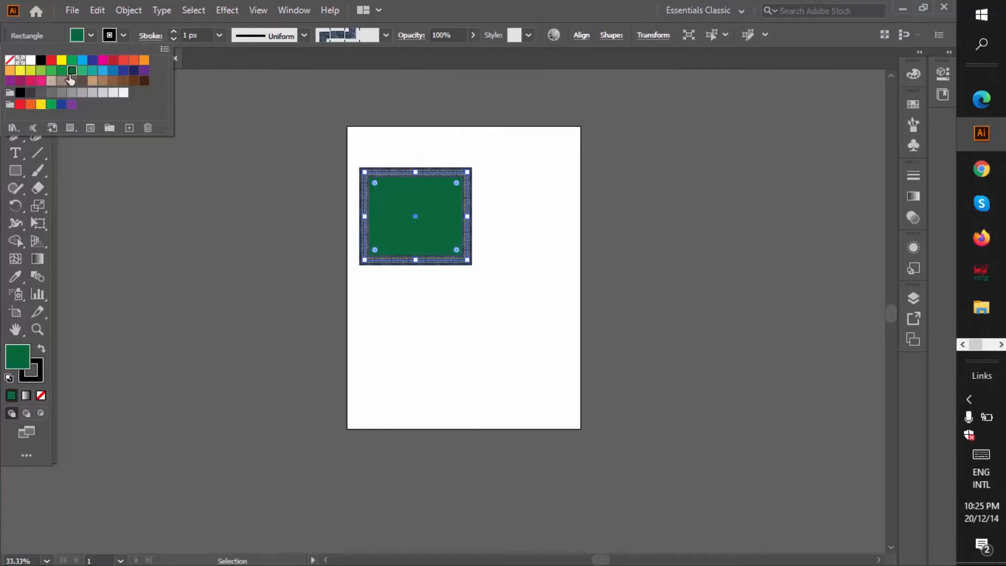
# Step: Try several opacity values between 22% and 78% on the rectangle and return it to 100%
pyautogui.click(473, 36)
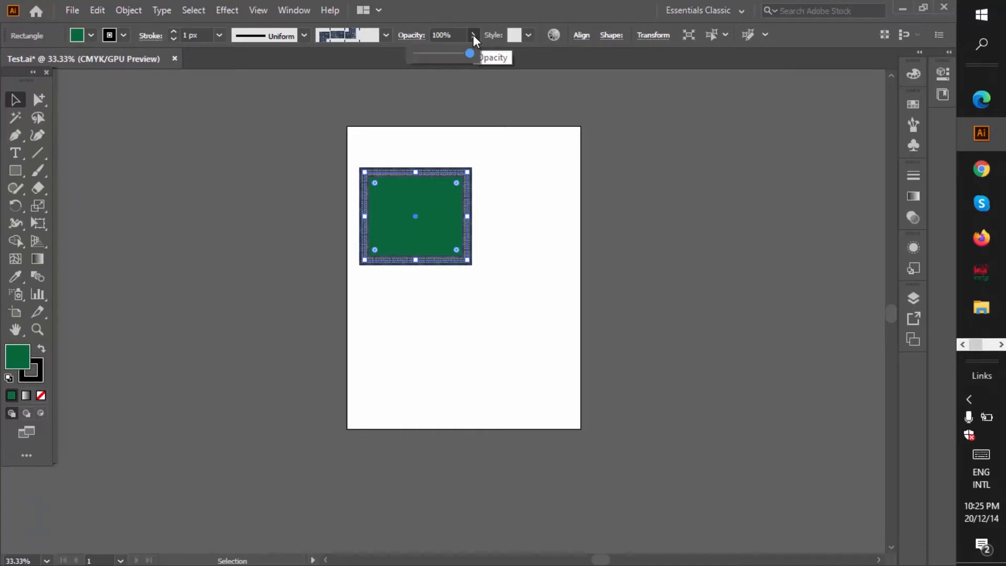
pyautogui.click(448, 52)
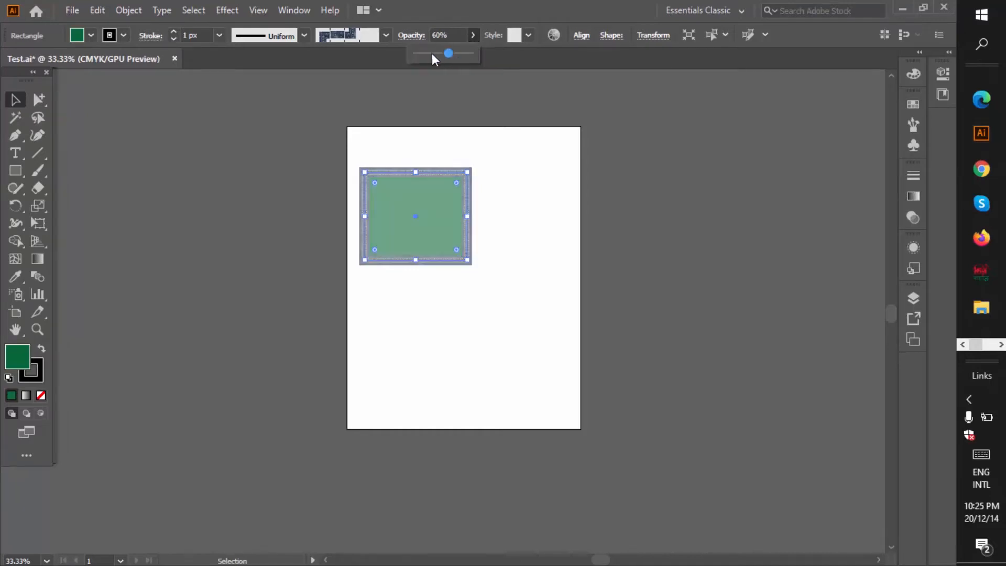
pyautogui.click(436, 55)
pyautogui.click(428, 52)
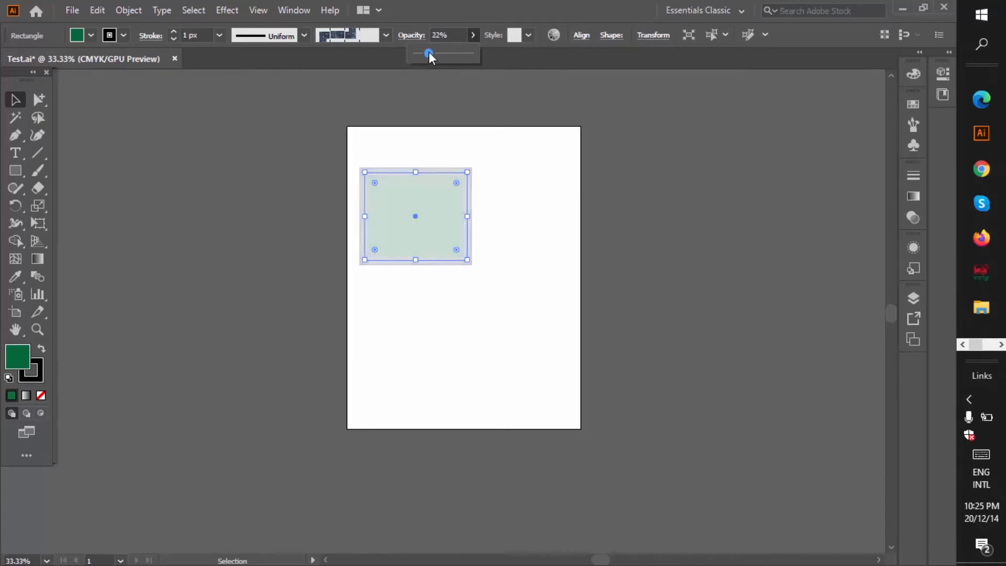
pyautogui.click(444, 52)
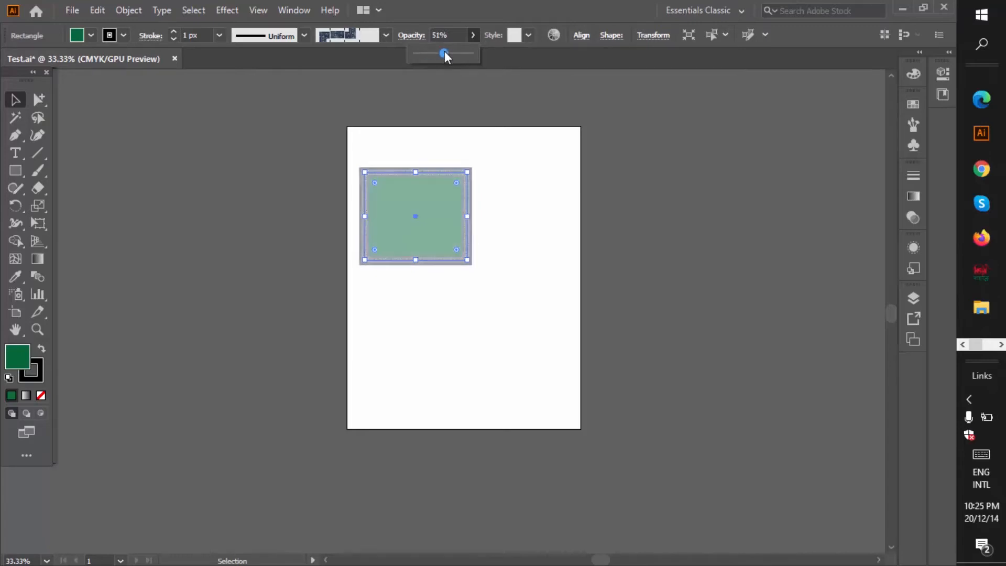
pyautogui.click(458, 53)
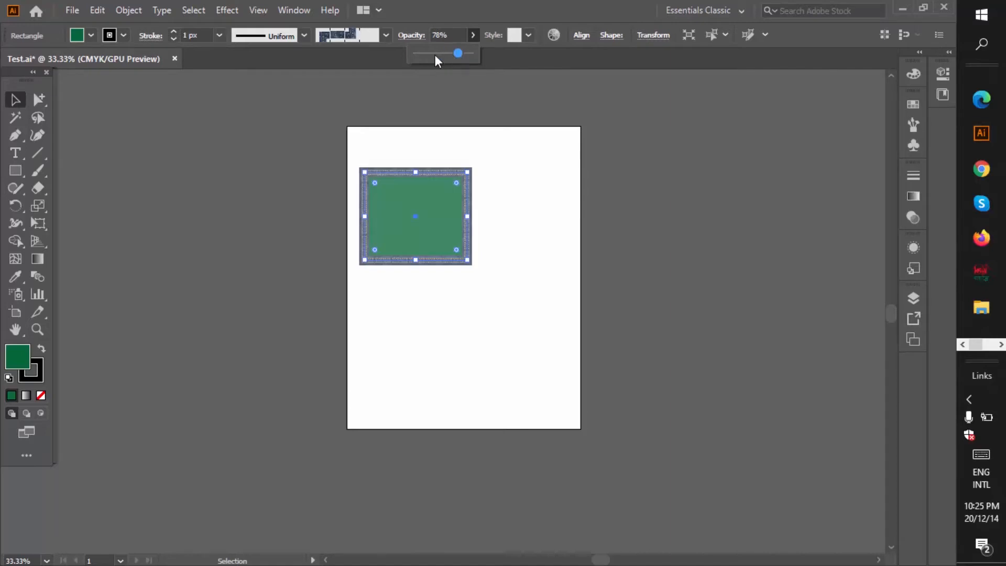
pyautogui.click(451, 53)
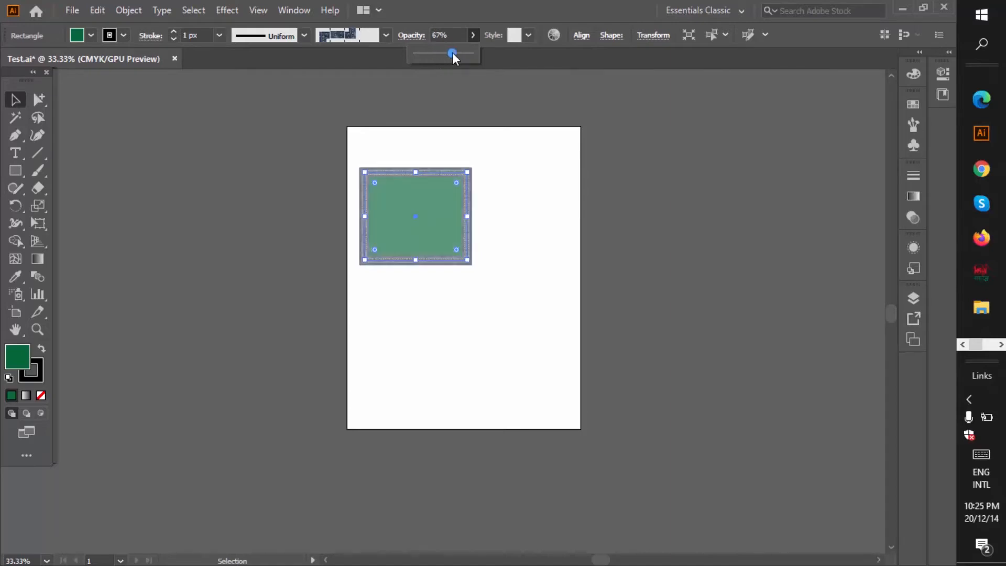
pyautogui.click(429, 54)
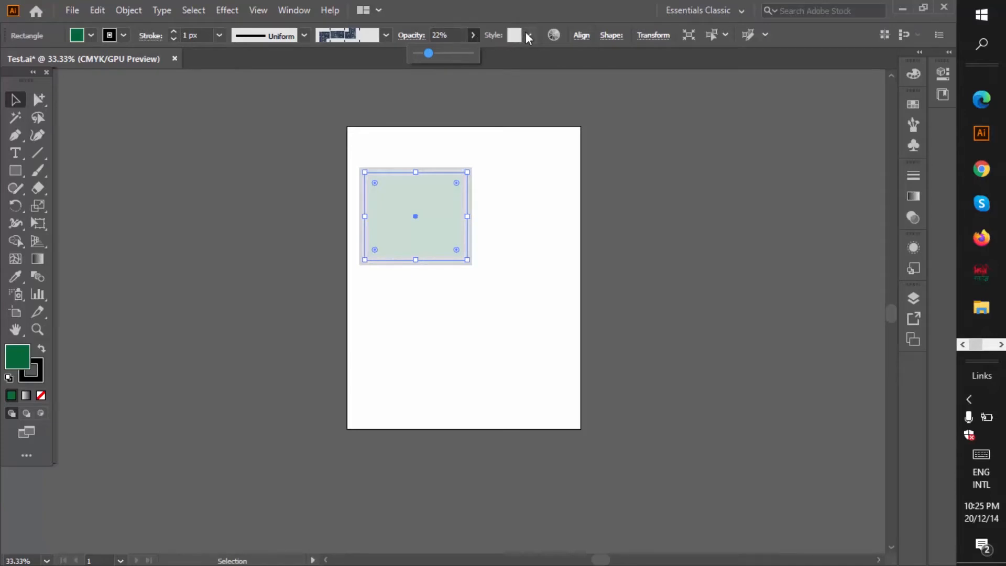
pyautogui.click(471, 53)
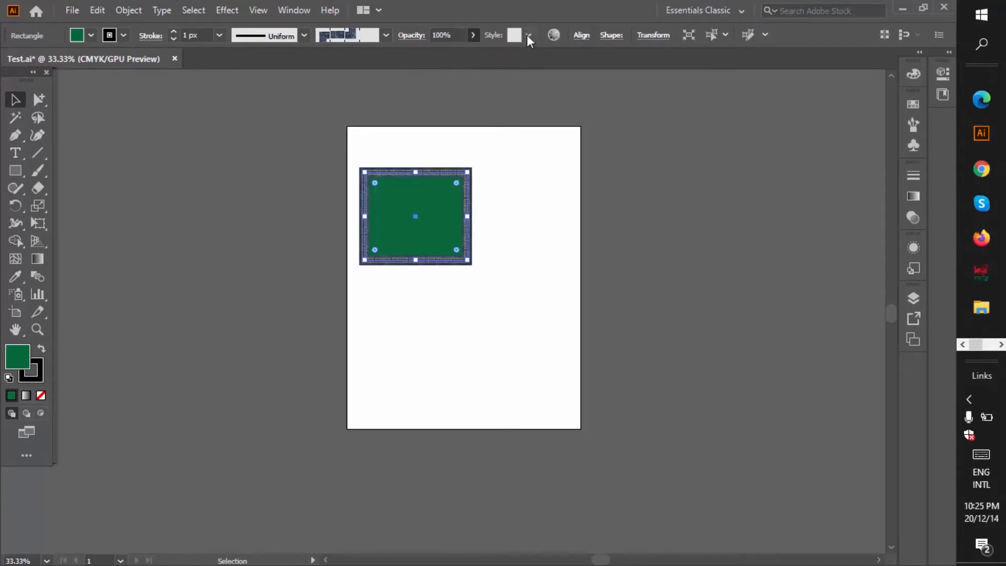
# Step: Try the blue gradient and yellow-green graphic styles on the rectangle, and apply the blue and dark swirl pattern style
pyautogui.click(527, 35)
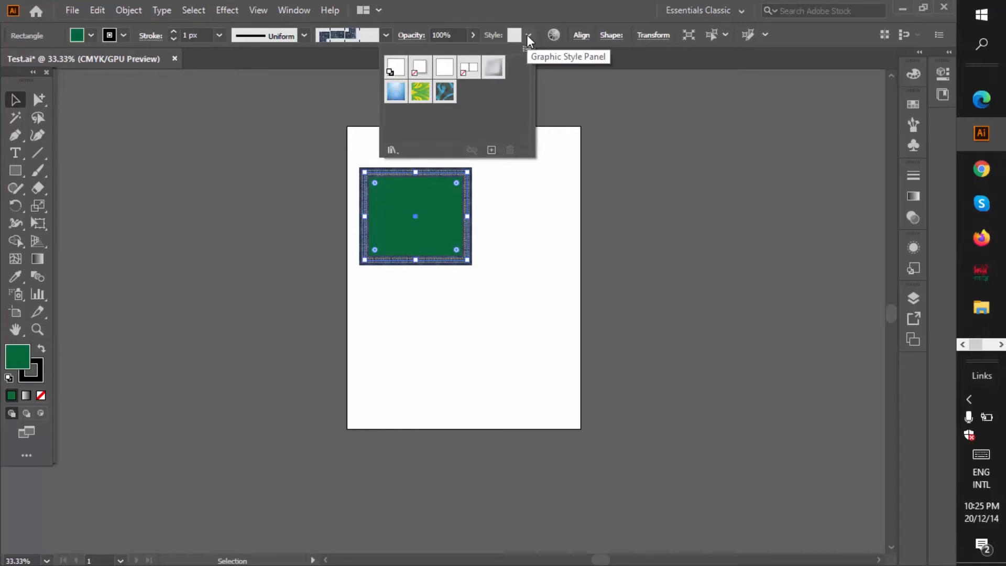
pyautogui.click(396, 93)
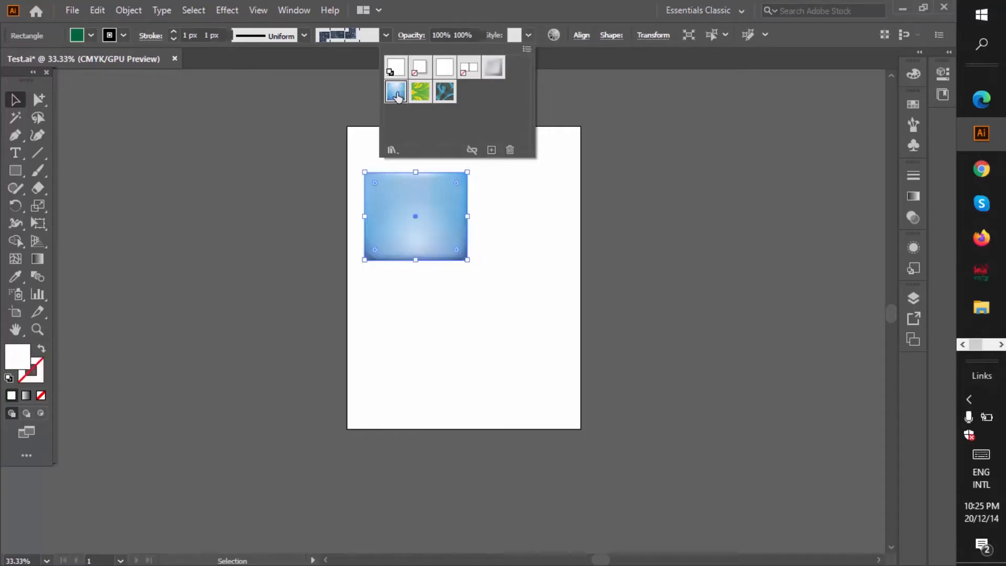
pyautogui.click(420, 93)
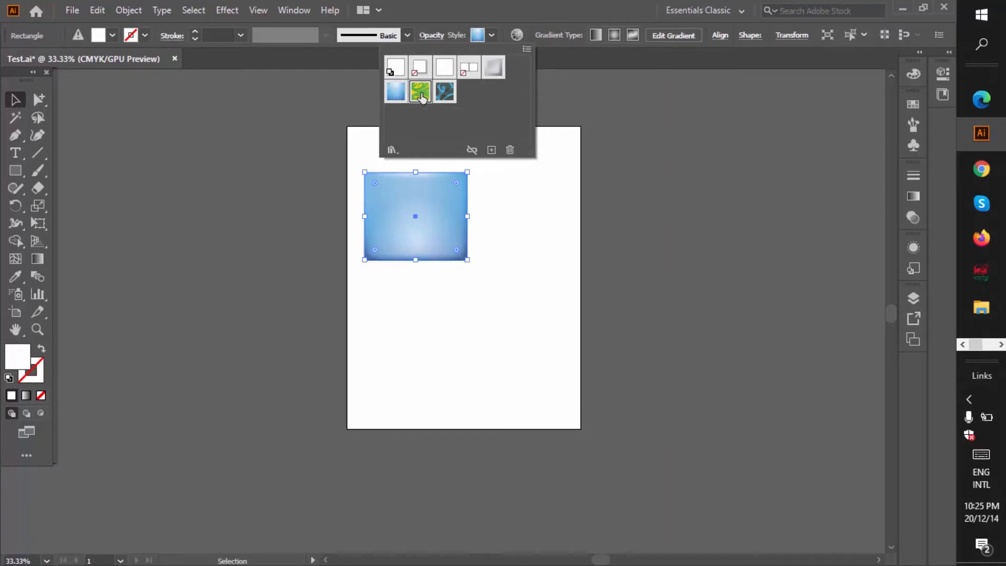
pyautogui.click(445, 93)
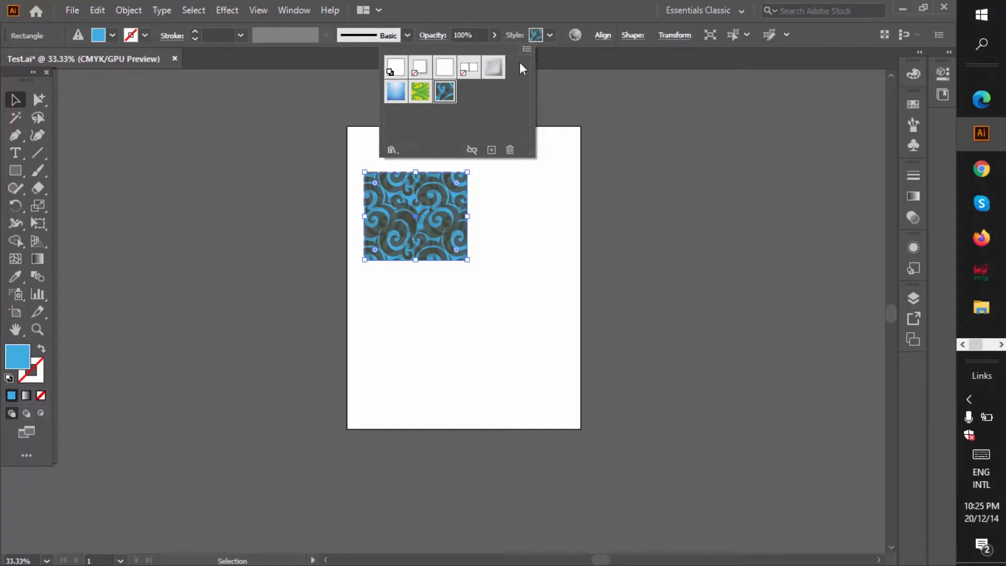
# Step: Add two new graphic styles based on the rectangle's swirl pattern style
pyautogui.click(492, 151)
pyautogui.click(492, 151)
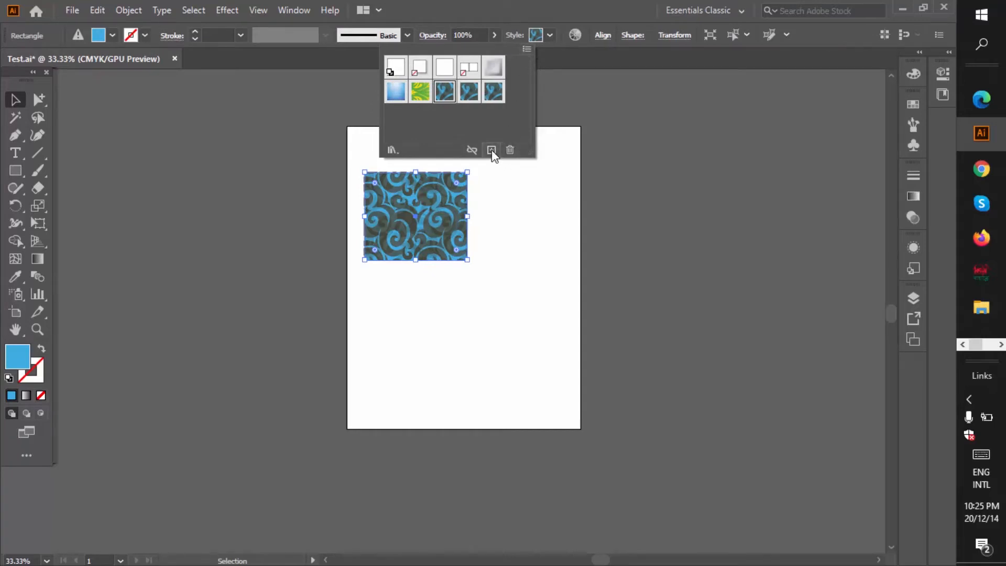
pyautogui.click(527, 49)
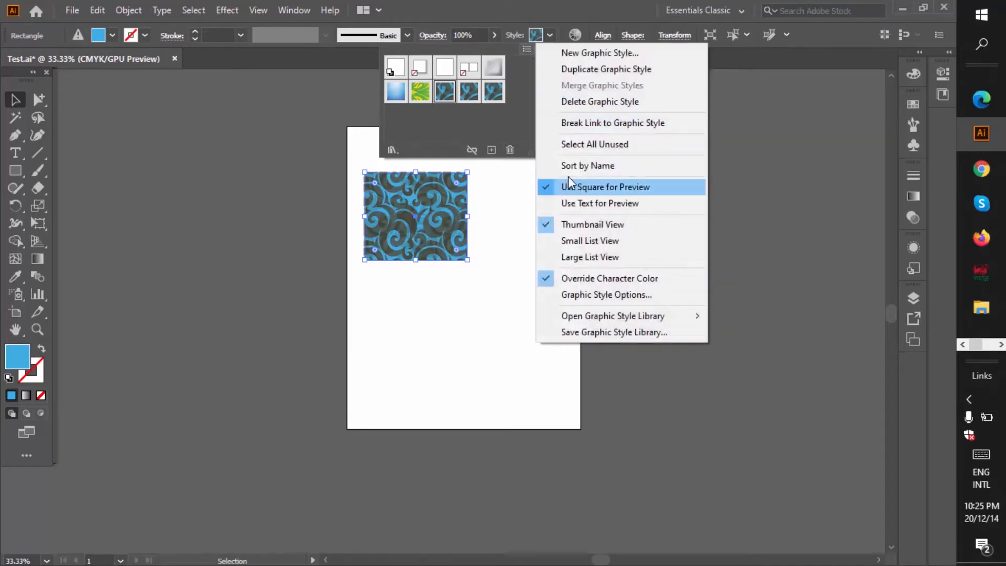
pyautogui.click(563, 30)
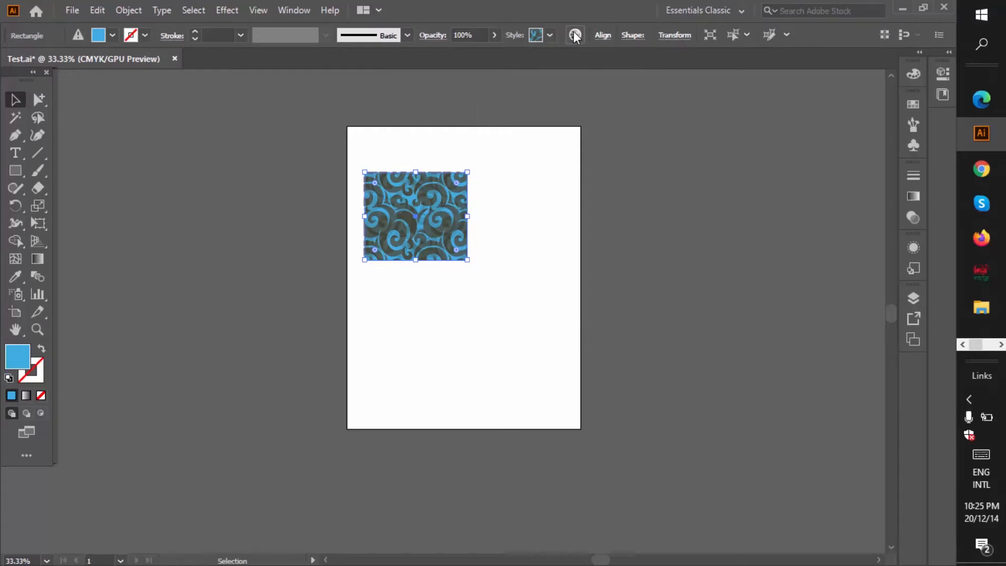
# Step: View the Recolor Artwork settings without changing any colors, and view the object alignment and distribution options
pyautogui.click(575, 35)
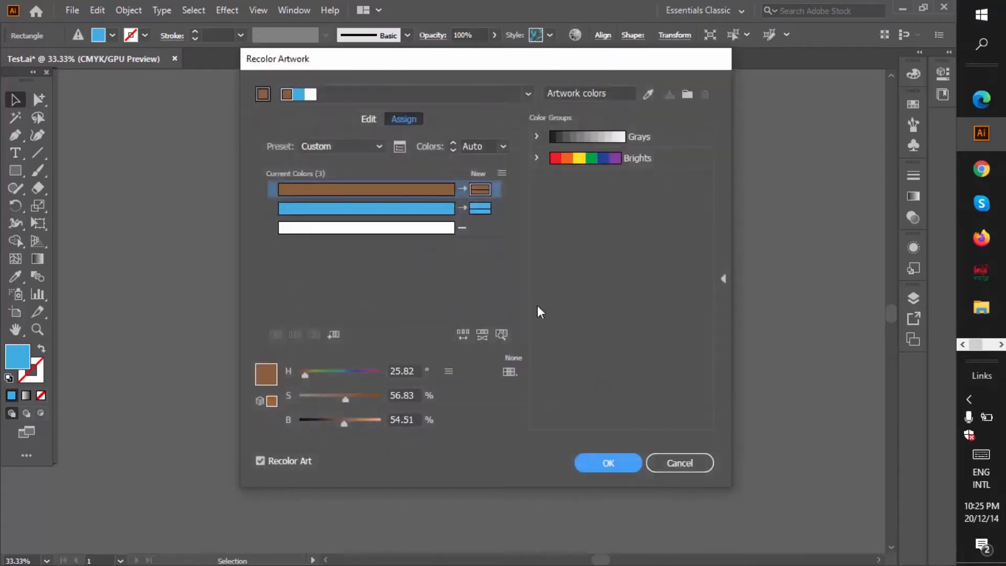
pyautogui.click(674, 466)
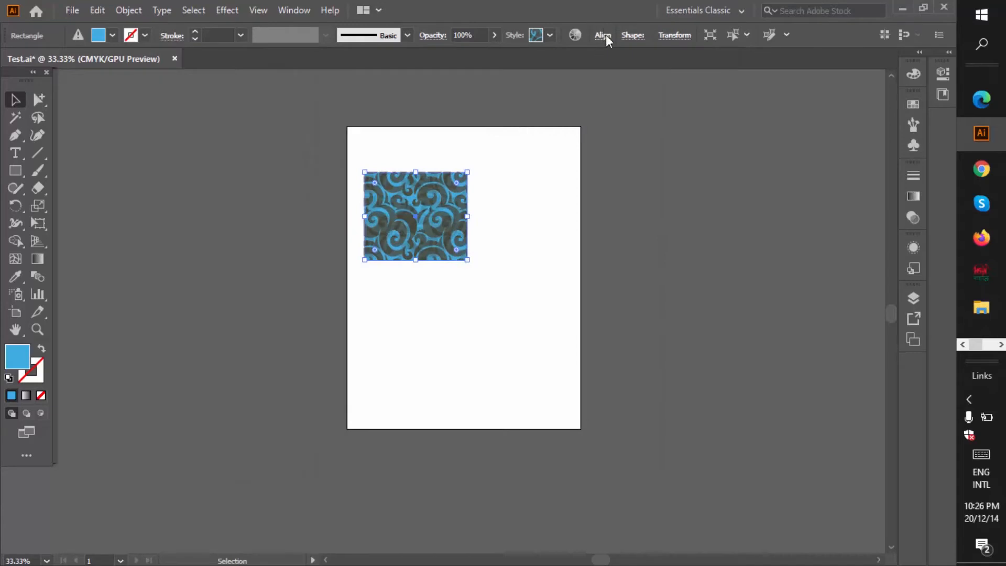
pyautogui.click(603, 35)
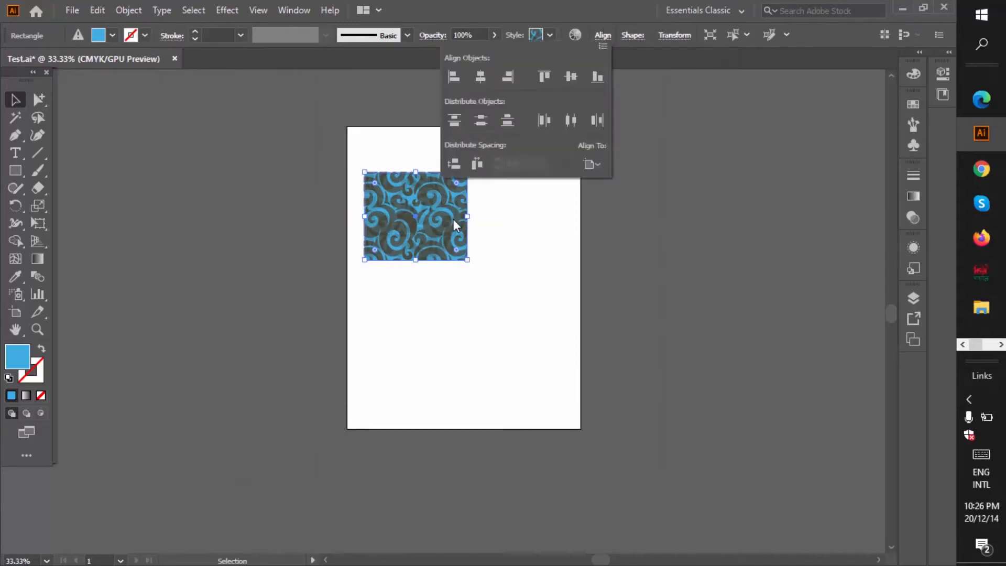
# Step: Delete the swirl-patterned rectangle from the artboard
pyautogui.click(522, 266)
pyautogui.moveTo(392, 216); pyautogui.dragTo(386, 200)
pyautogui.press('Delete')
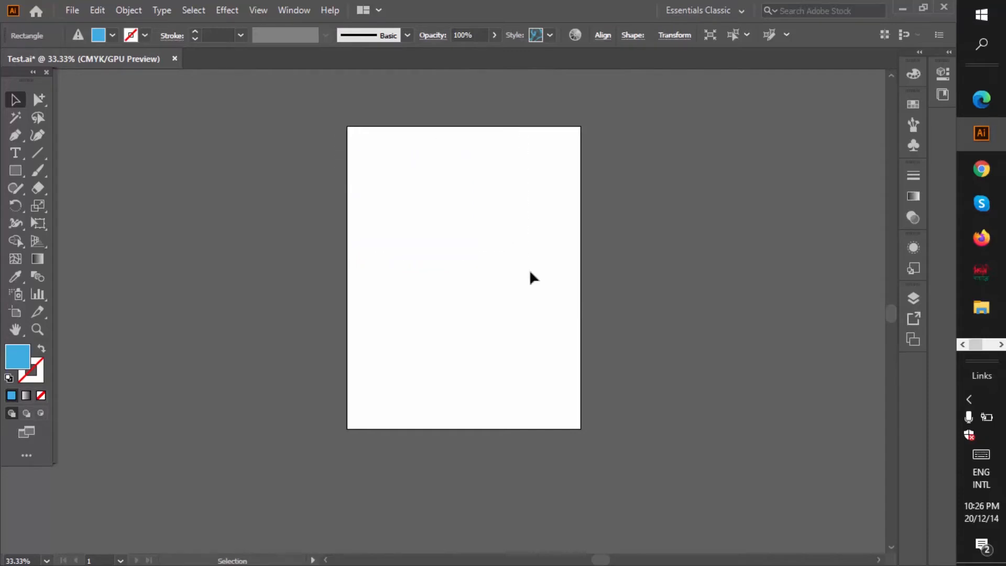
# Step: Draw three separate rectangles of different sizes side by side at slightly different heights across the artboard's upper part
pyautogui.click(15, 170)
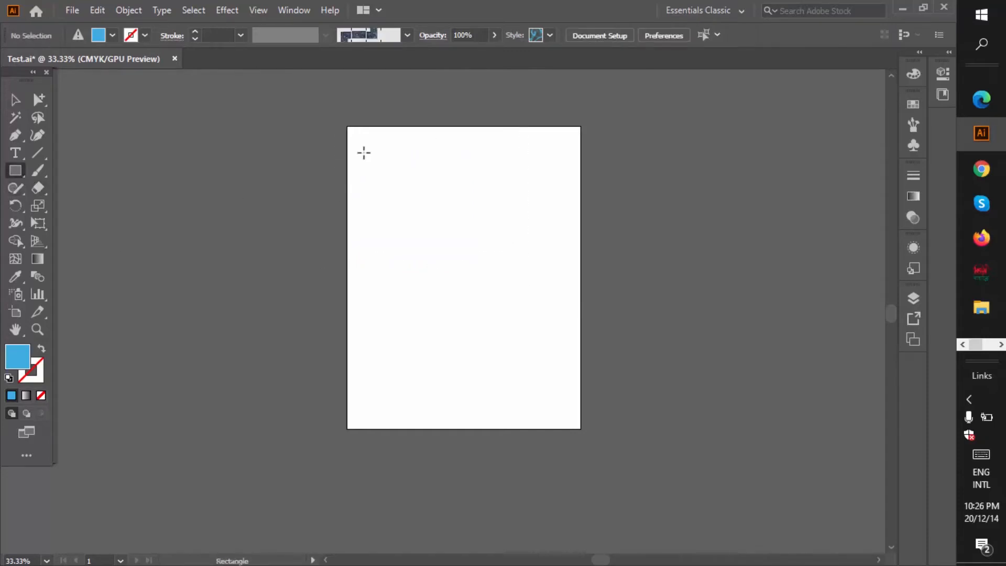
pyautogui.moveTo(363, 153); pyautogui.dragTo(413, 222)
pyautogui.moveTo(435, 164); pyautogui.dragTo(498, 236)
pyautogui.moveTo(518, 179); pyautogui.dragTo(574, 234)
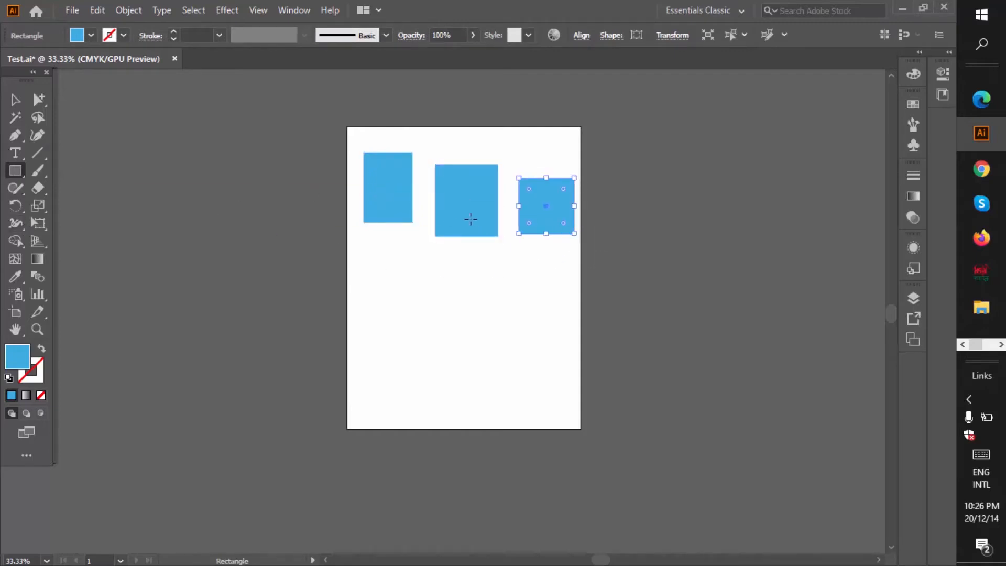
# Step: Fill the middle rectangle with dark green
pyautogui.click(15, 99)
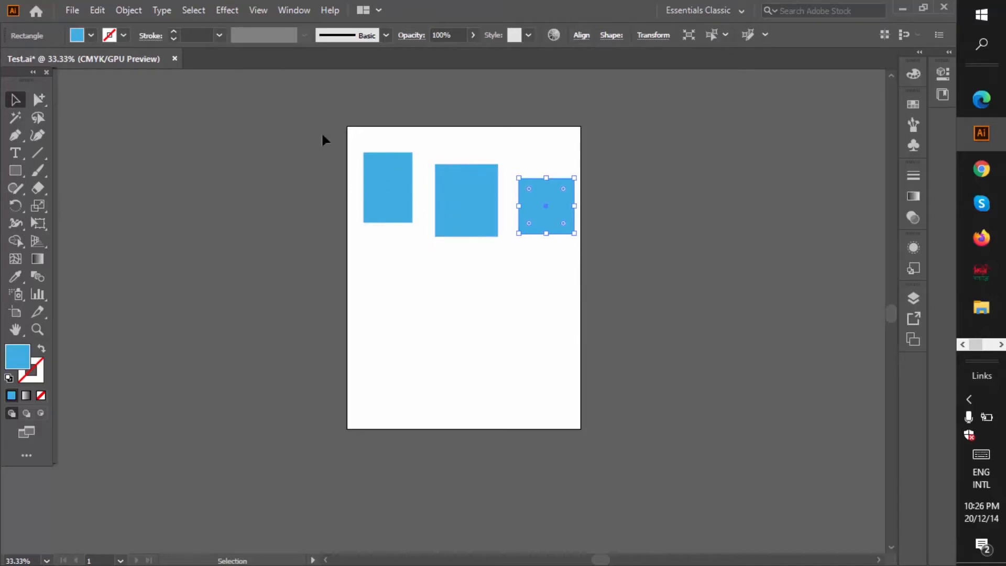
pyautogui.click(446, 195)
pyautogui.click(92, 34)
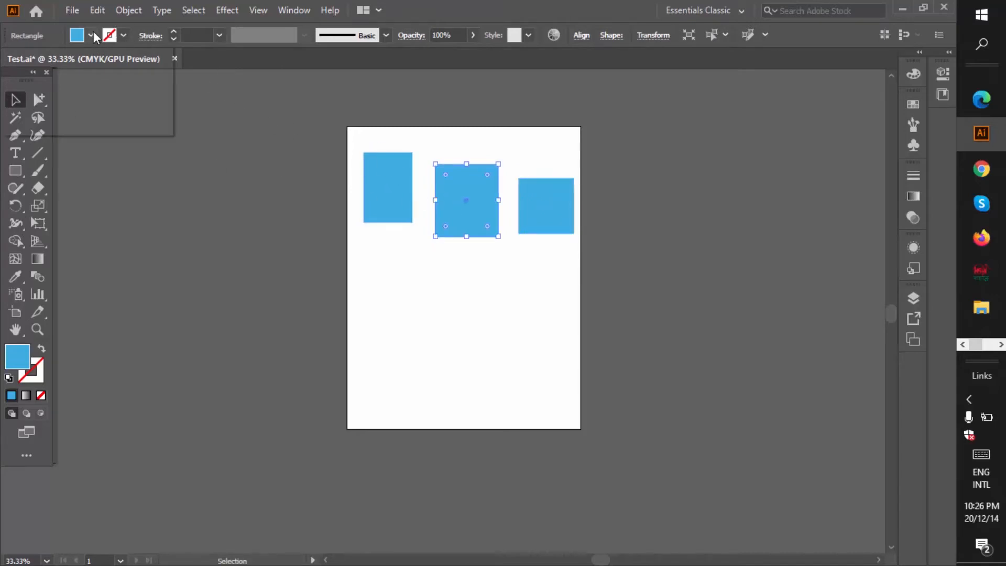
pyautogui.click(71, 72)
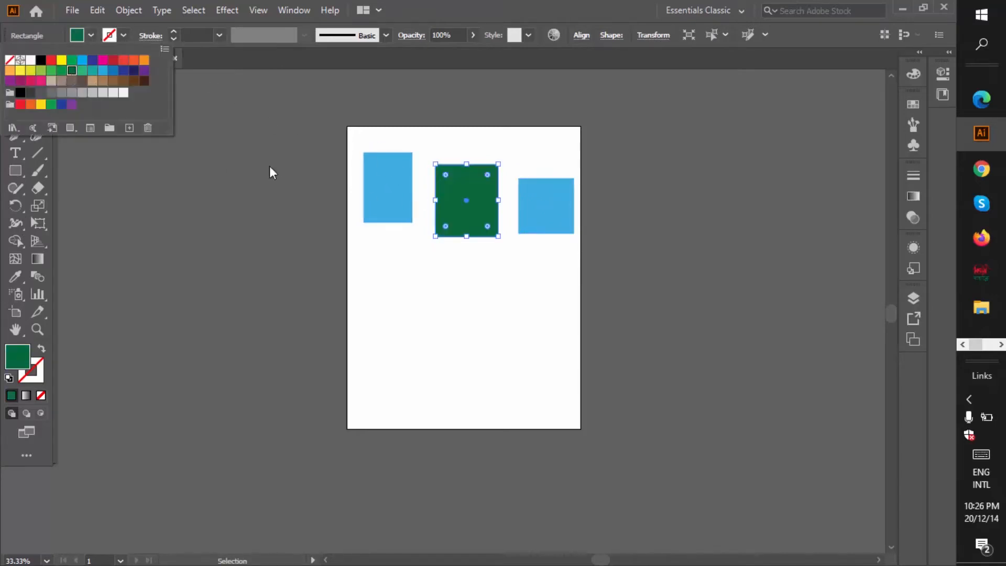
# Step: Fill the left rectangle with red
pyautogui.click(389, 206)
pyautogui.click(388, 207)
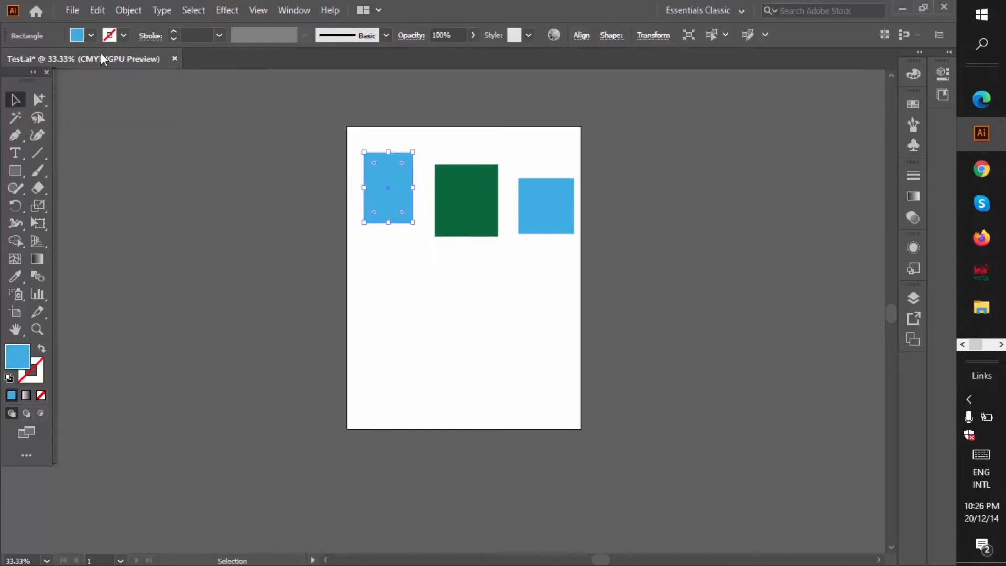
pyautogui.click(91, 35)
pyautogui.click(51, 60)
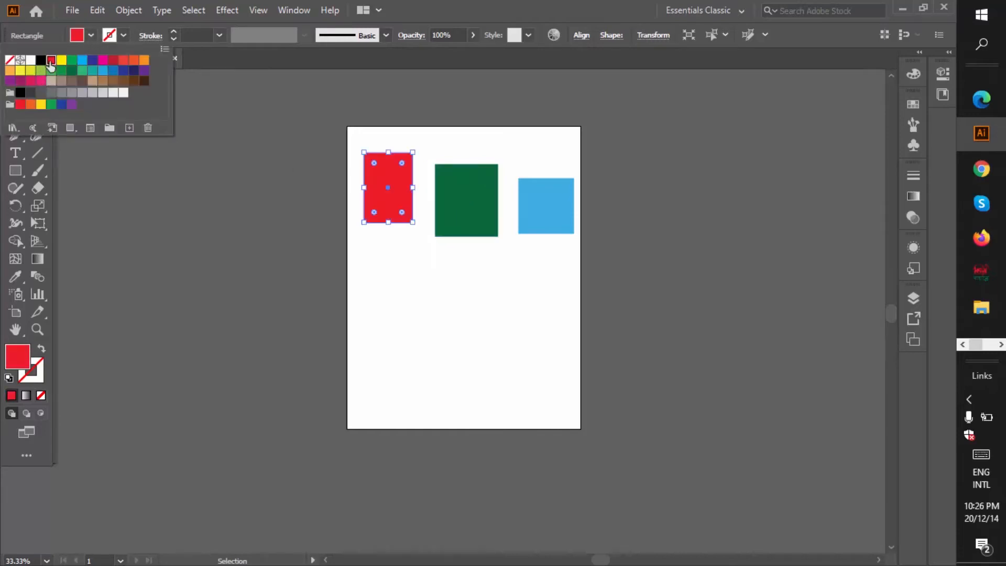
pyautogui.click(378, 295)
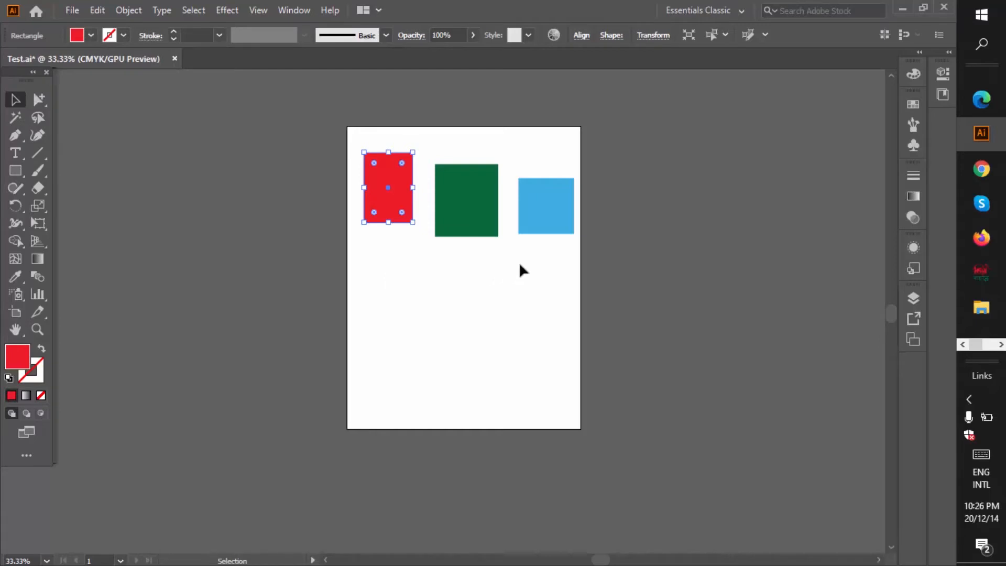
# Step: Align all three rectangles to the artboard's left edge and distribute them vertically by their top edges
pyautogui.hotkey('ctrl', 'a')
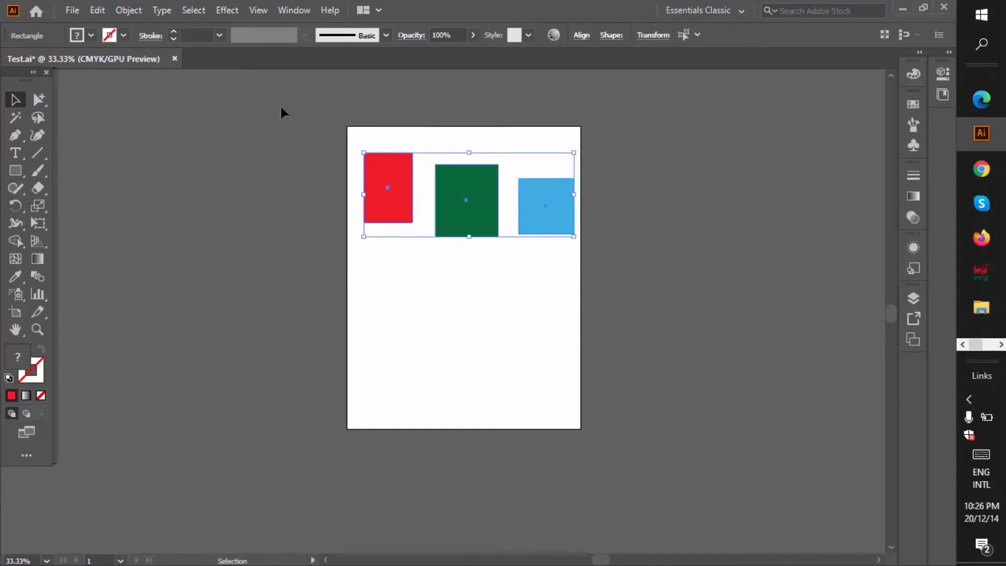
pyautogui.click(581, 35)
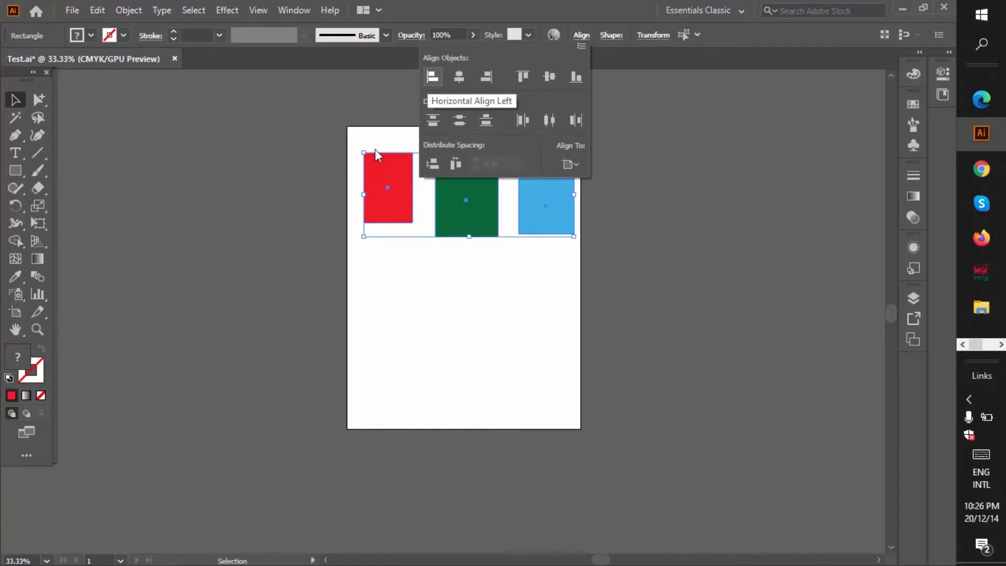
pyautogui.click(431, 77)
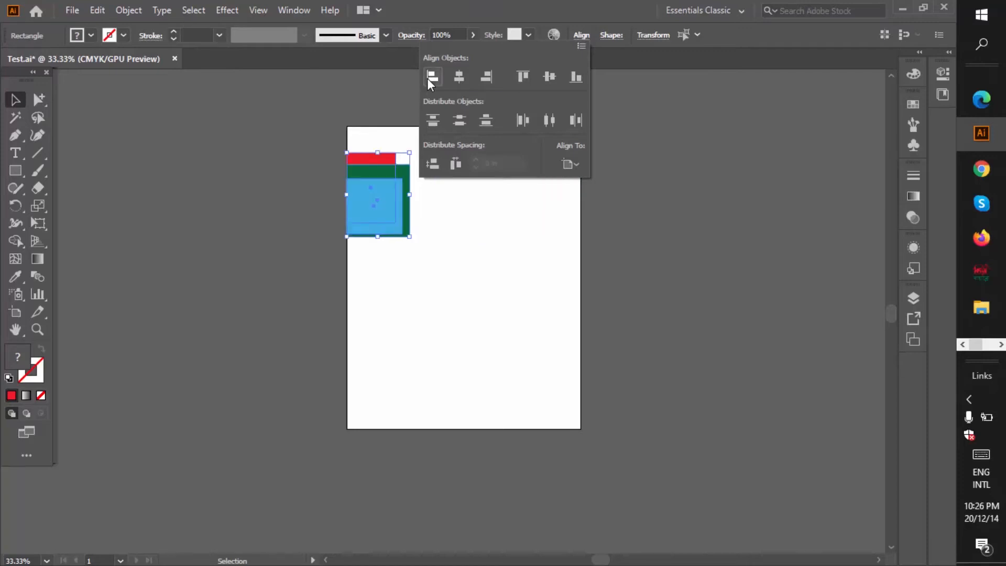
pyautogui.click(431, 120)
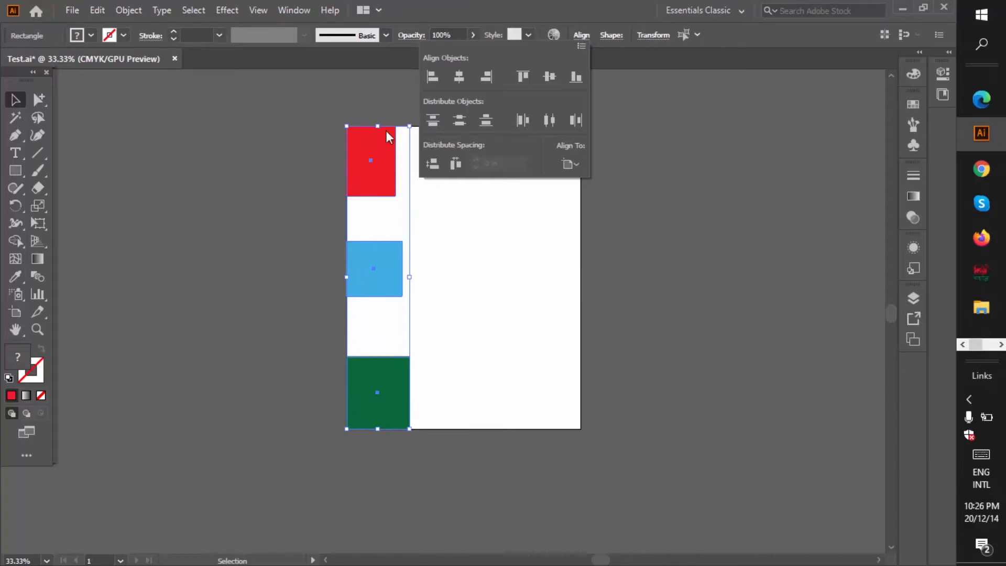
# Step: Align the three rectangles horizontally to the artboard's center, followed by its right edge
pyautogui.click(459, 78)
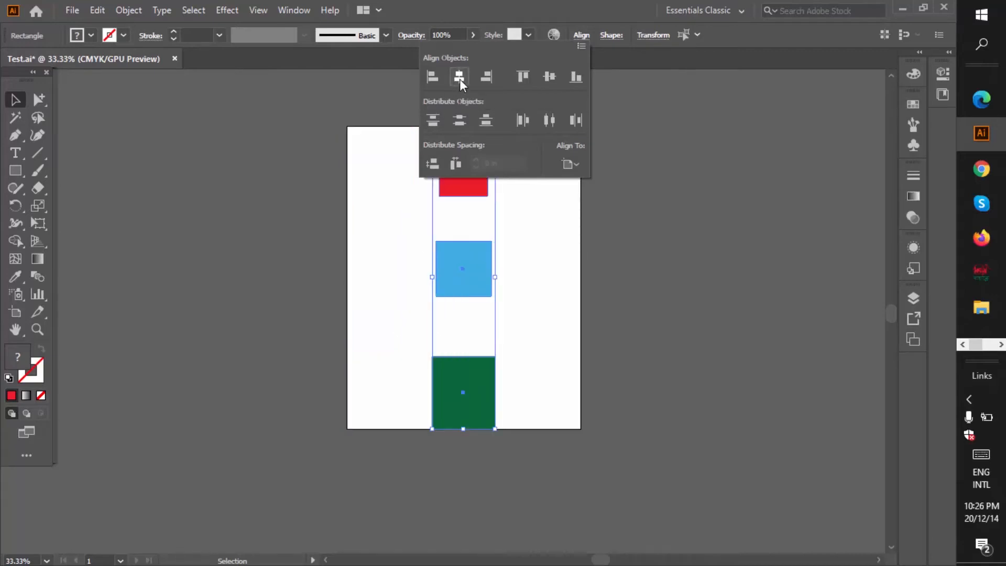
pyautogui.click(486, 78)
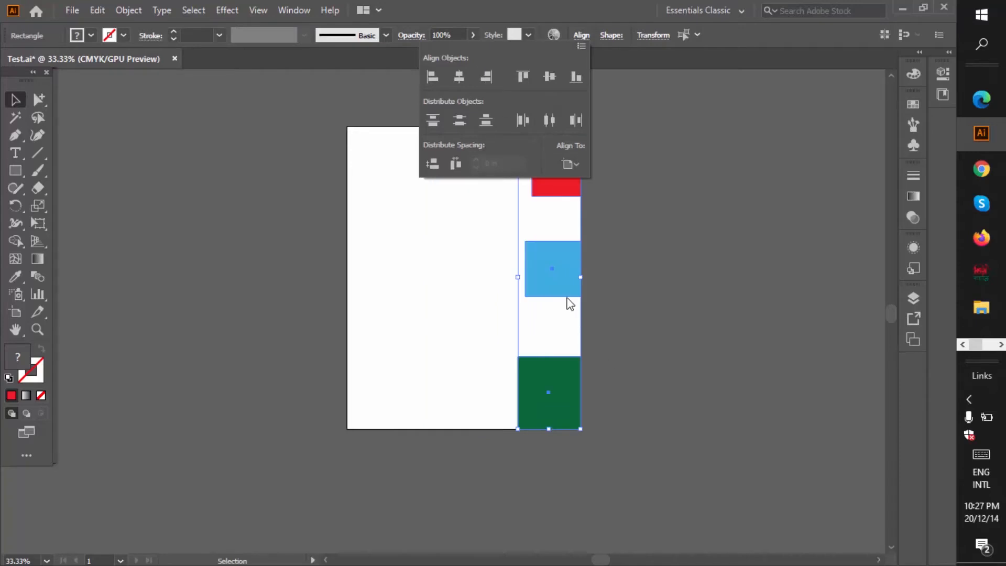
# Step: Align the three rectangles to the artboard's top edge and distribute them horizontally by their left edges
pyautogui.click(522, 79)
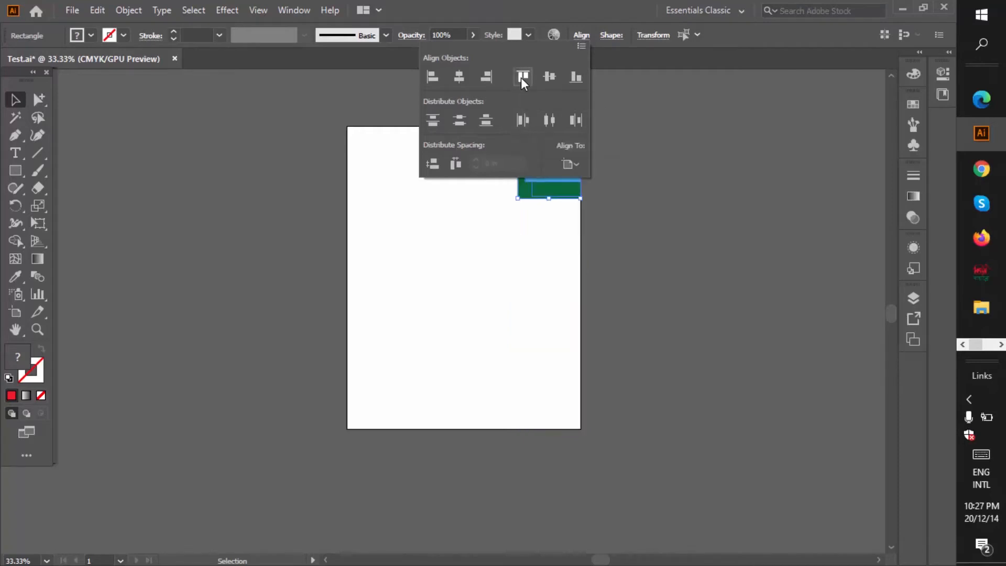
pyautogui.click(523, 121)
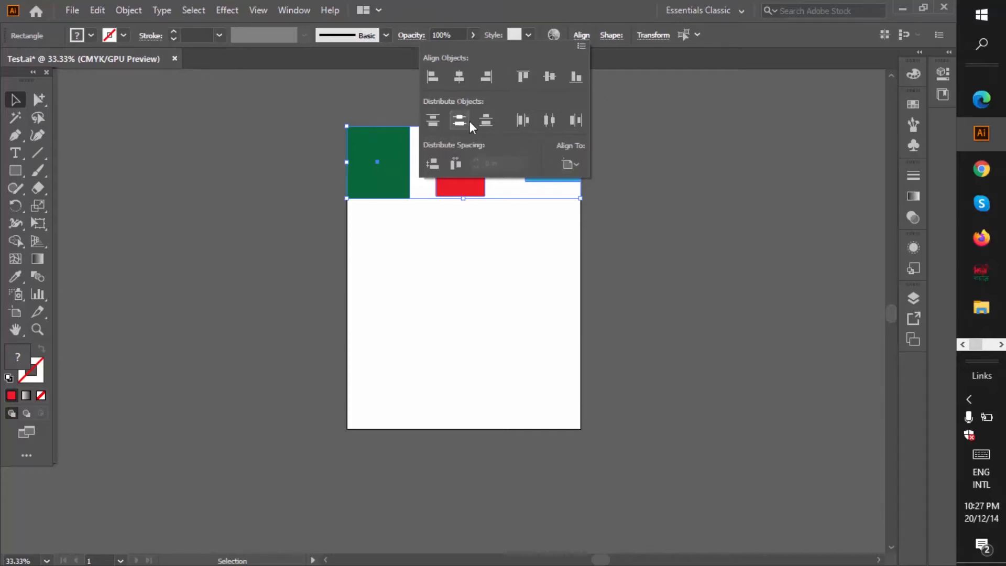
# Step: Align the three rectangles vertically to the artboard's center, followed by its bottom edge
pyautogui.click(549, 78)
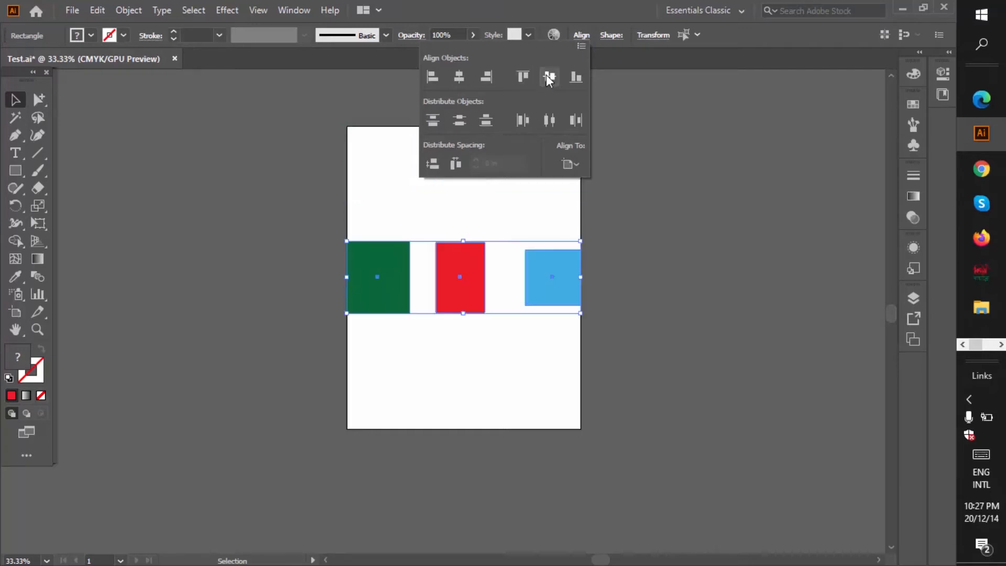
pyautogui.click(574, 78)
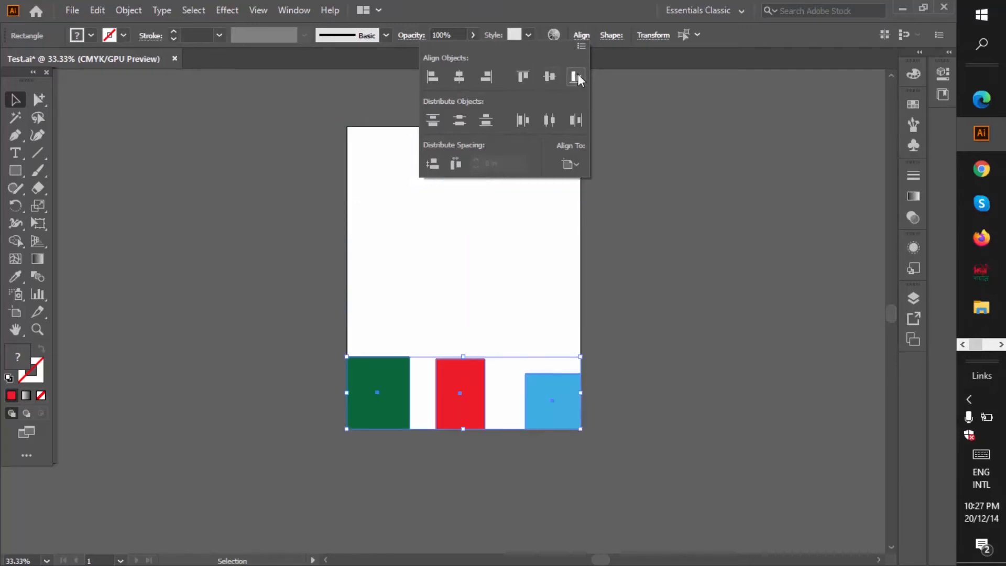
# Step: Examine the Align To reference choices and the shape properties available for the three selected rectangles
pyautogui.click(577, 163)
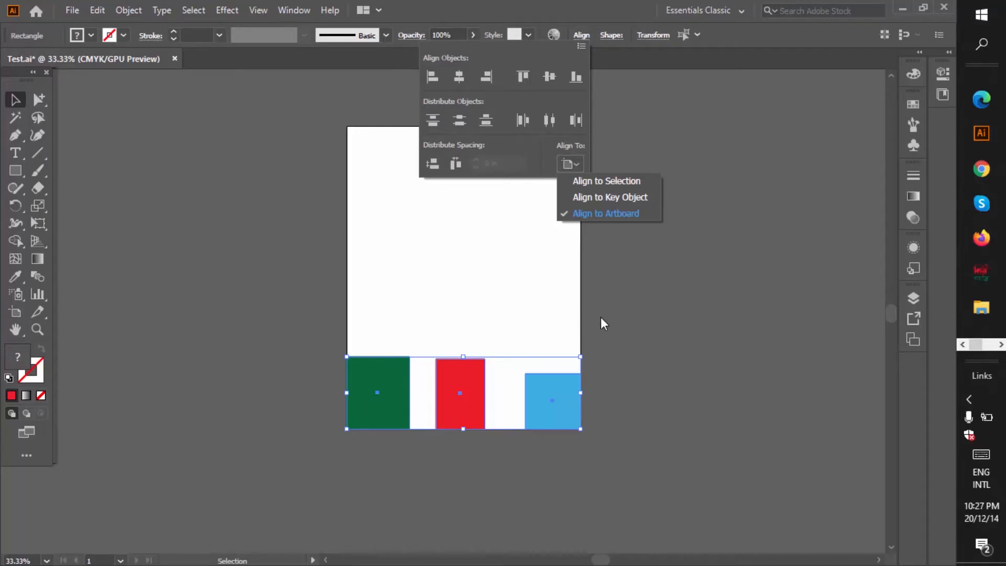
pyautogui.click(471, 252)
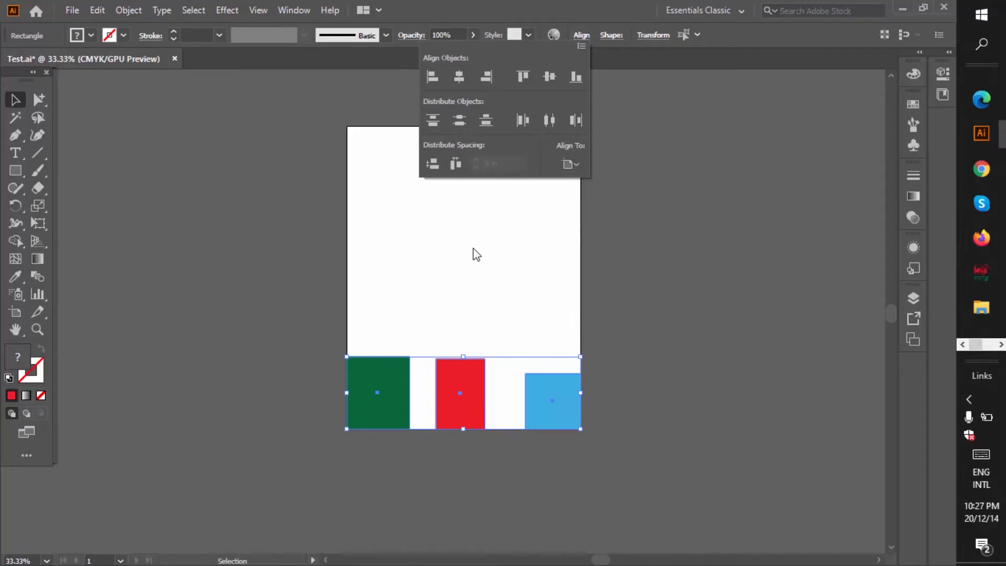
pyautogui.click(573, 191)
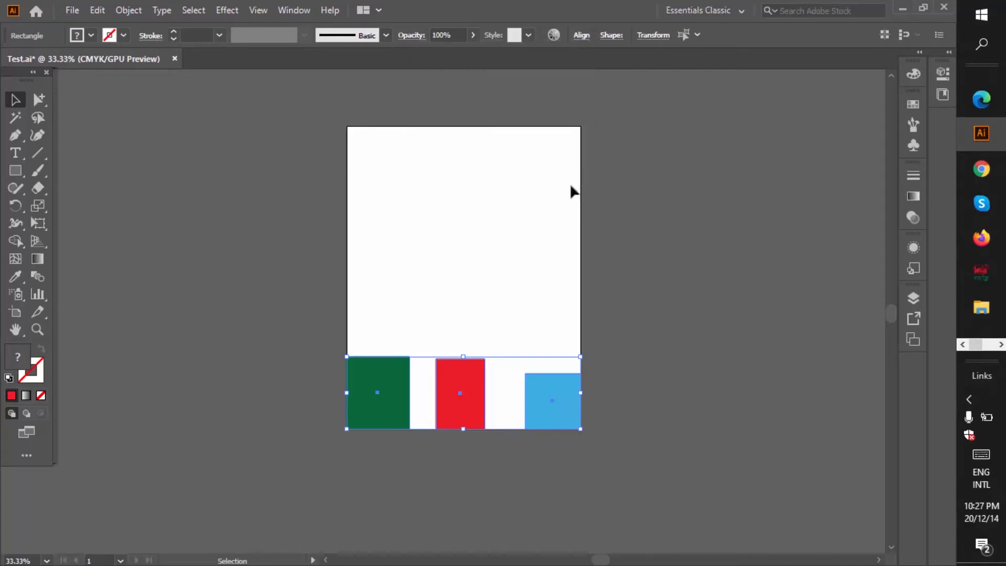
pyautogui.click(609, 36)
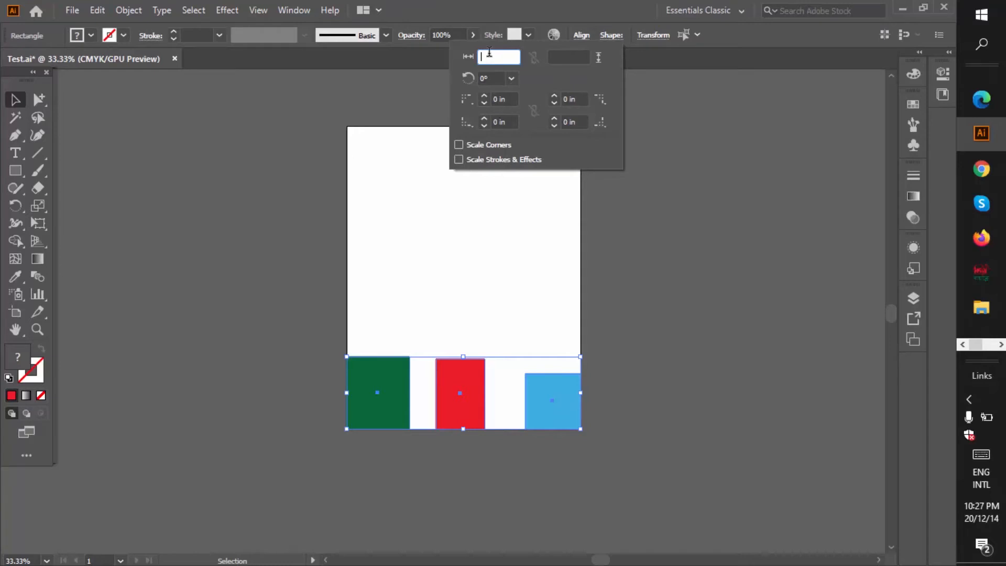
pyautogui.click(494, 267)
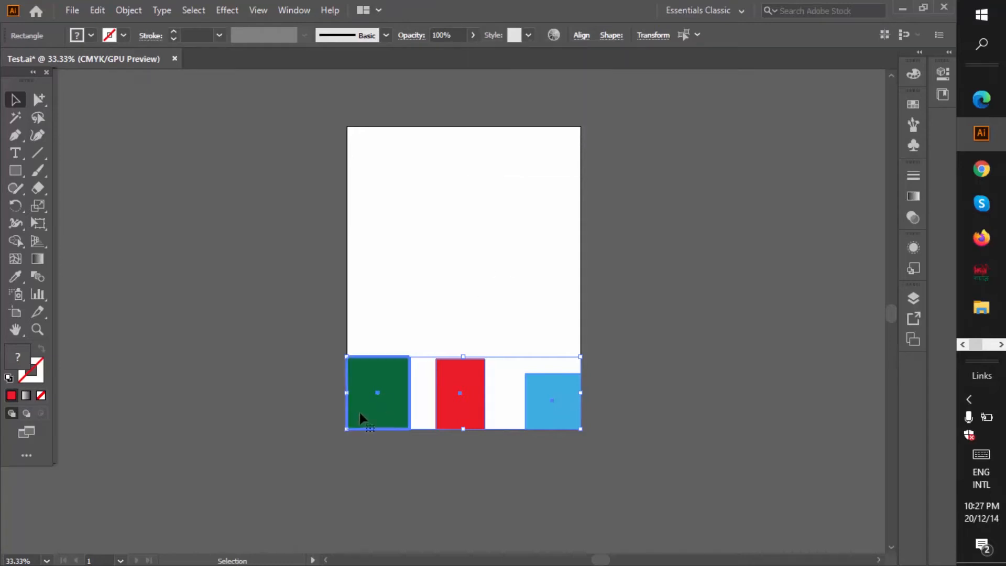
# Step: Move only the red rectangle to the artboard's upper part and widen it to about 3.2 in
pyautogui.click(470, 212)
pyautogui.moveTo(464, 369); pyautogui.dragTo(532, 208)
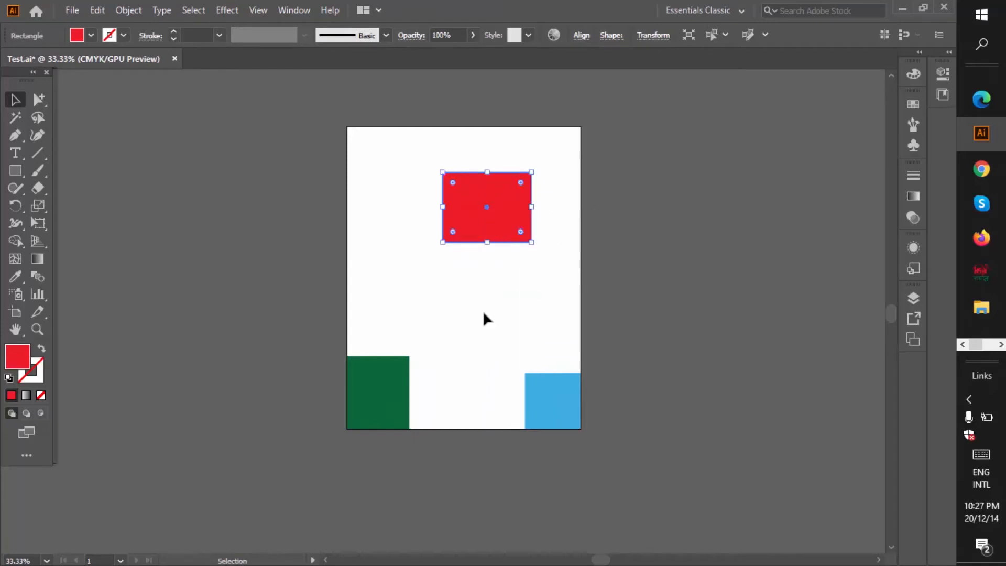
pyautogui.click(486, 313)
pyautogui.click(486, 210)
# Step: Set the red rectangle's width to 4 in with its proportions linked
pyautogui.click(607, 35)
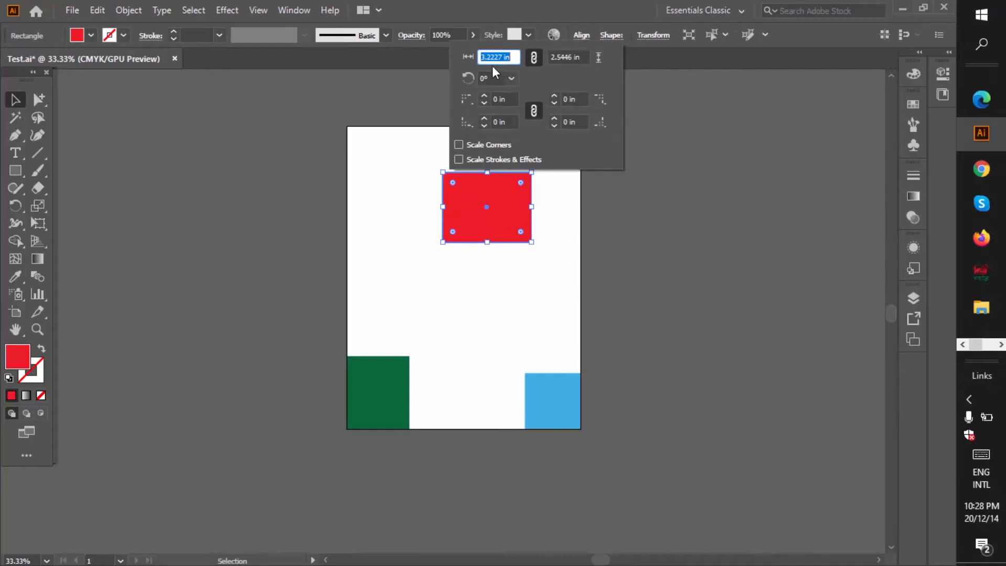
pyautogui.click(492, 210)
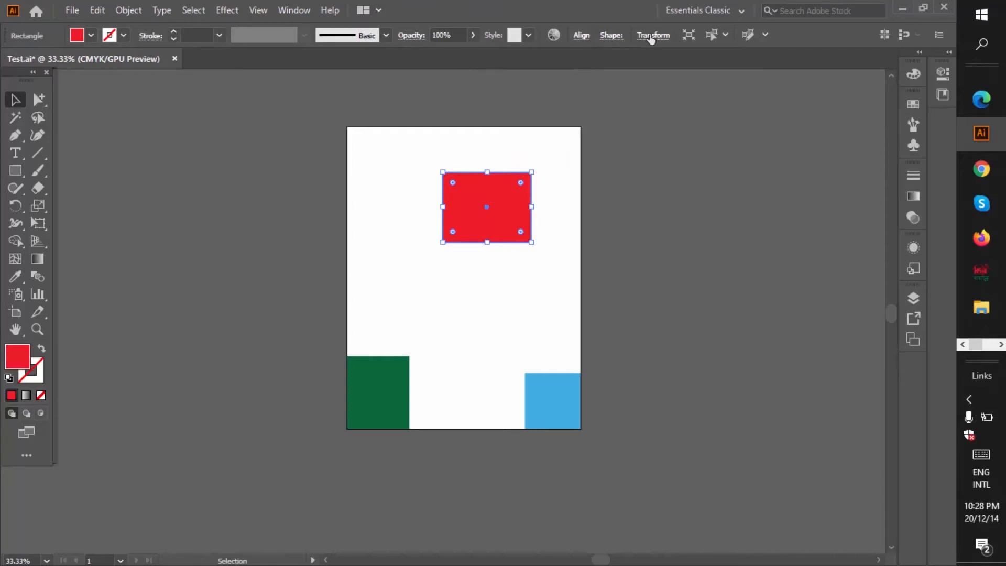
pyautogui.click(610, 35)
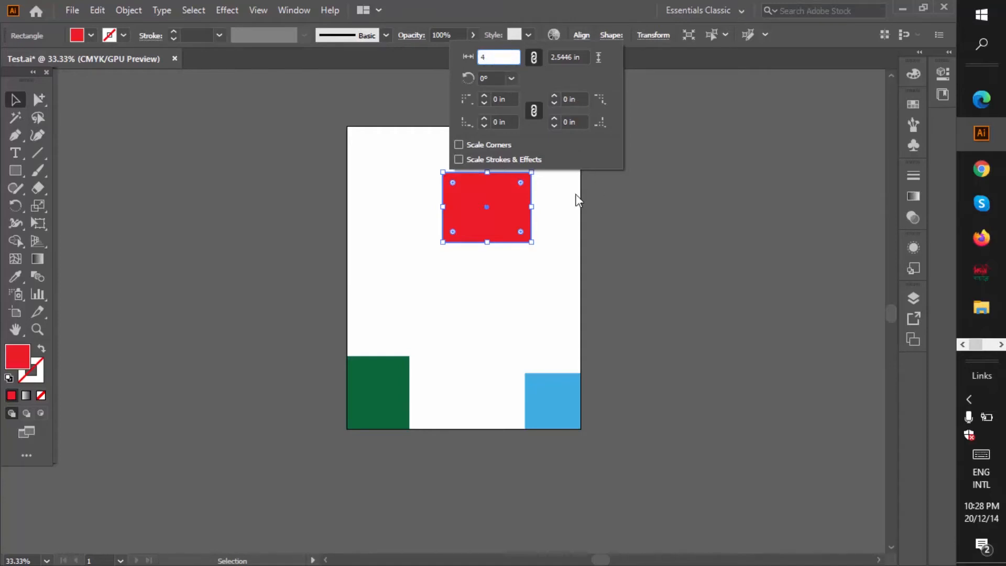
pyautogui.press('Return')
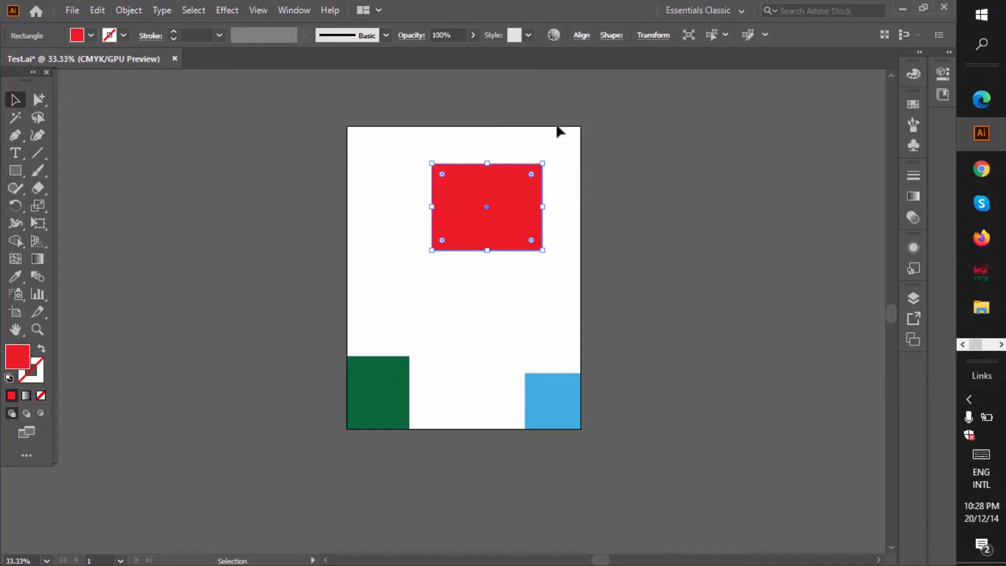
# Step: Set the red rectangle's height to 5 in with its proportions linked
pyautogui.click(611, 36)
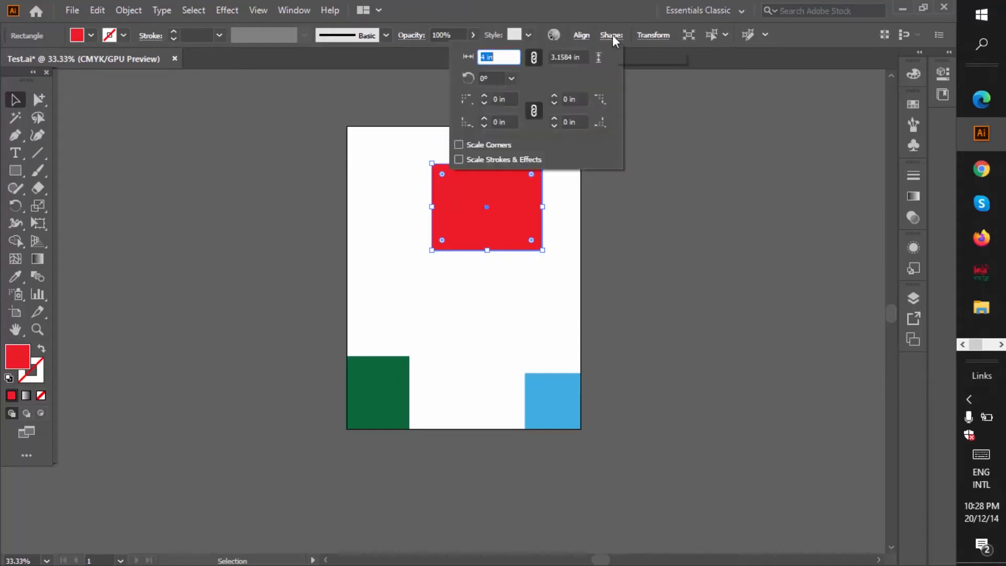
pyautogui.click(583, 57)
pyautogui.moveTo(584, 57); pyautogui.dragTo(544, 60)
pyautogui.write('5')
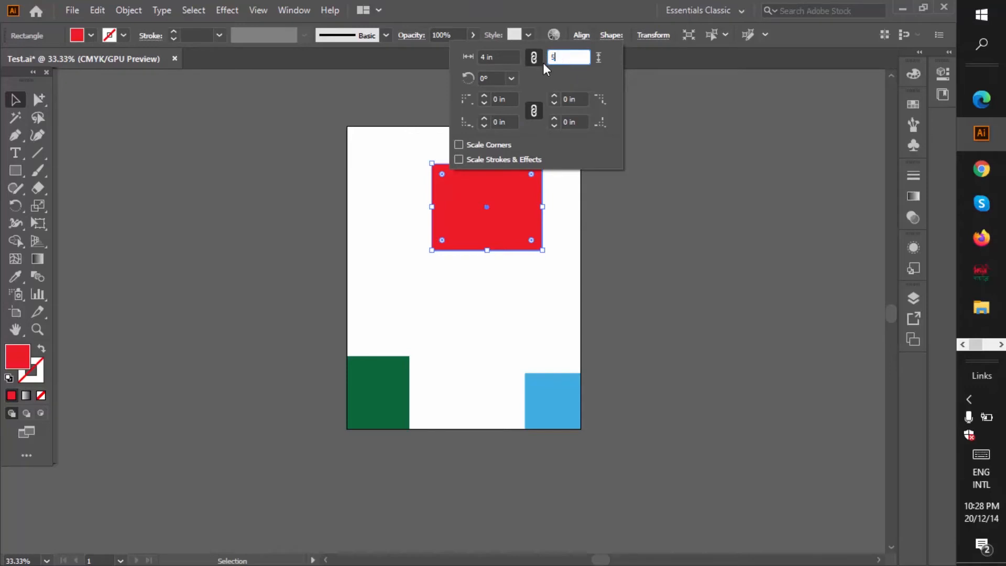
pyautogui.press('Return')
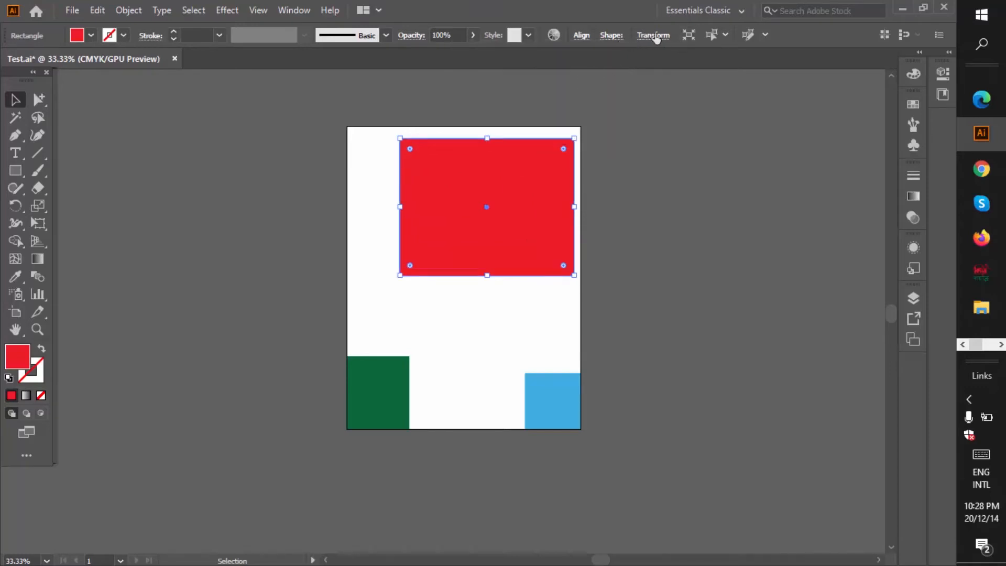
# Step: Enlarge the red rectangle proportionally from its lower-right corner, and shrink it to a wide, low shape overlapping the artboard's right edge
pyautogui.click(610, 346)
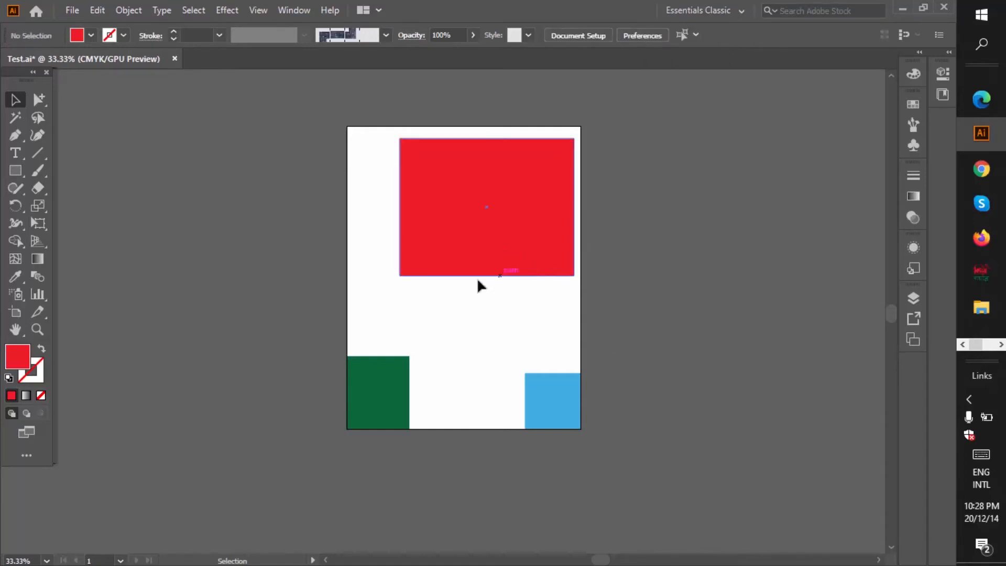
pyautogui.click(479, 253)
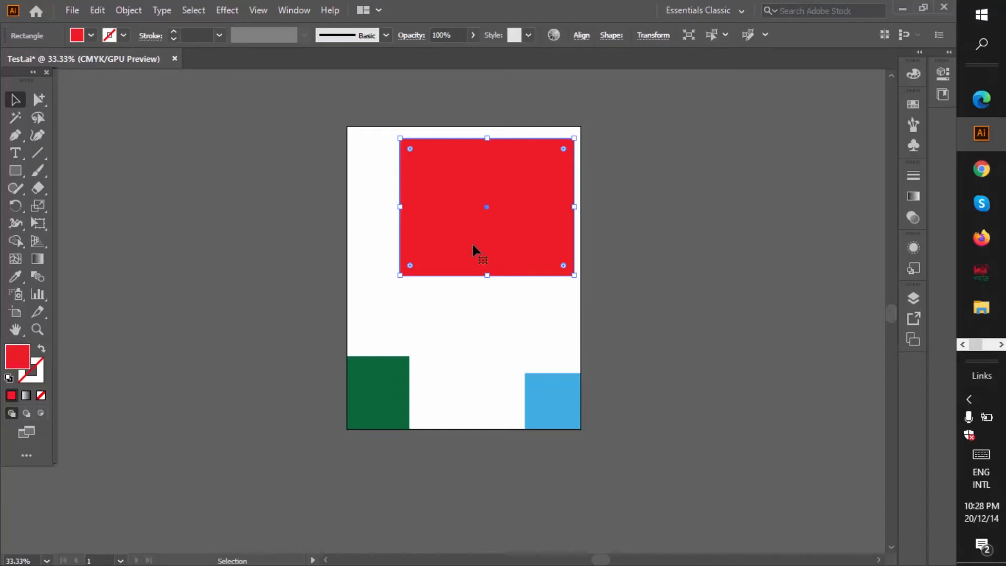
pyautogui.click(309, 89)
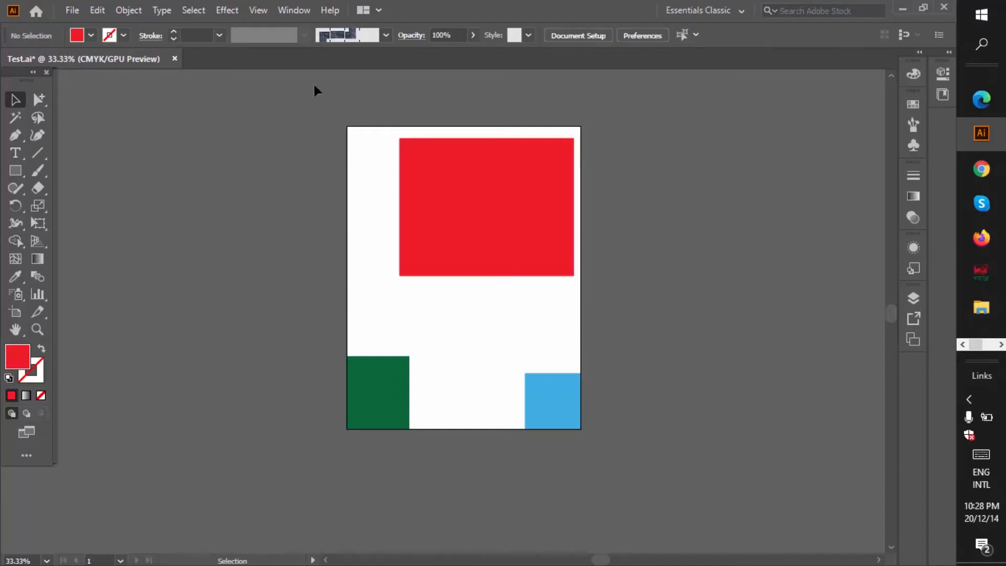
pyautogui.click(479, 229)
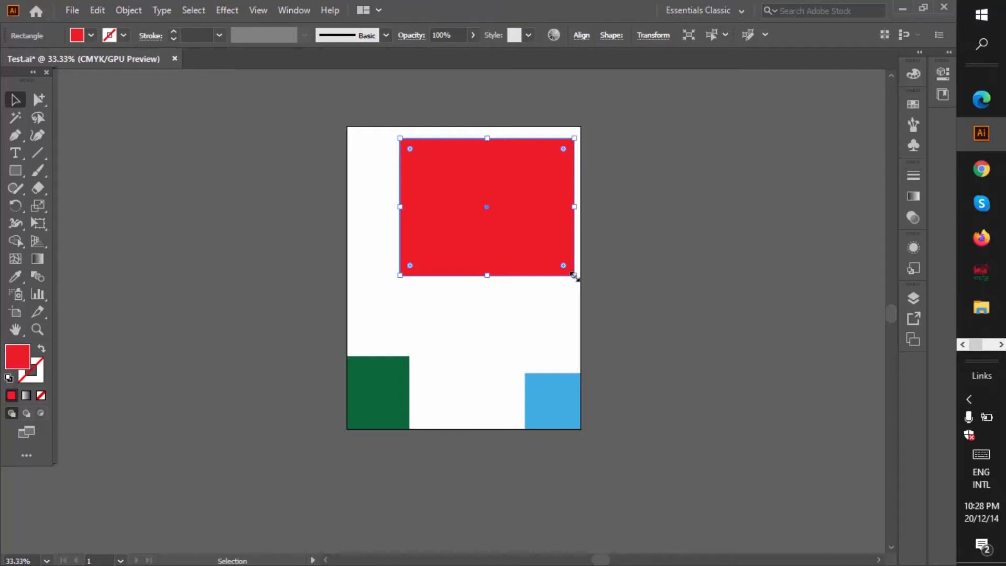
pyautogui.press('shift')
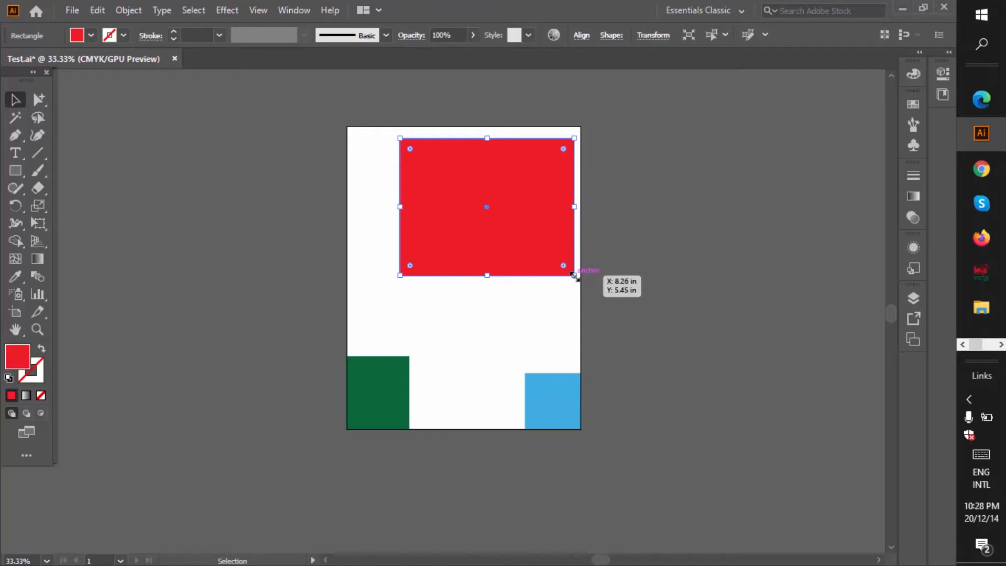
pyautogui.moveTo(574, 274); pyautogui.dragTo(711, 374)
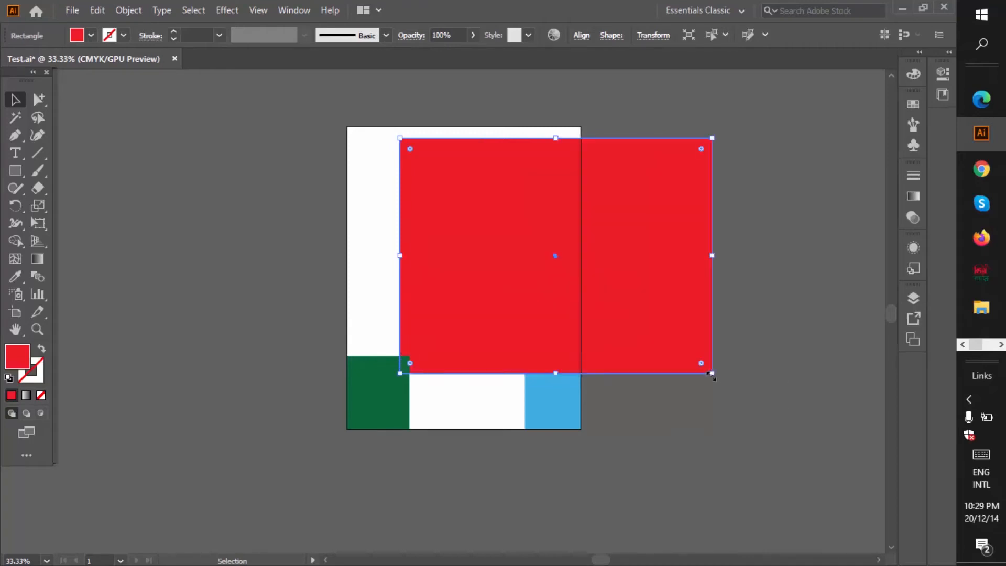
pyautogui.moveTo(711, 374); pyautogui.dragTo(652, 332)
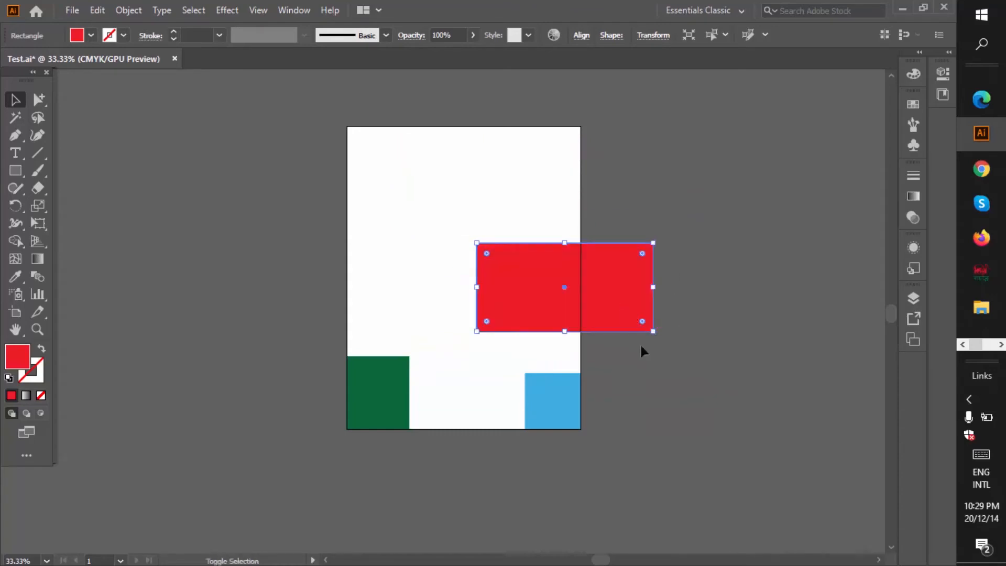
# Step: Enlarge the red rectangle freely by its lower-right corner and move it over the artboard's upper part
pyautogui.press('alt')
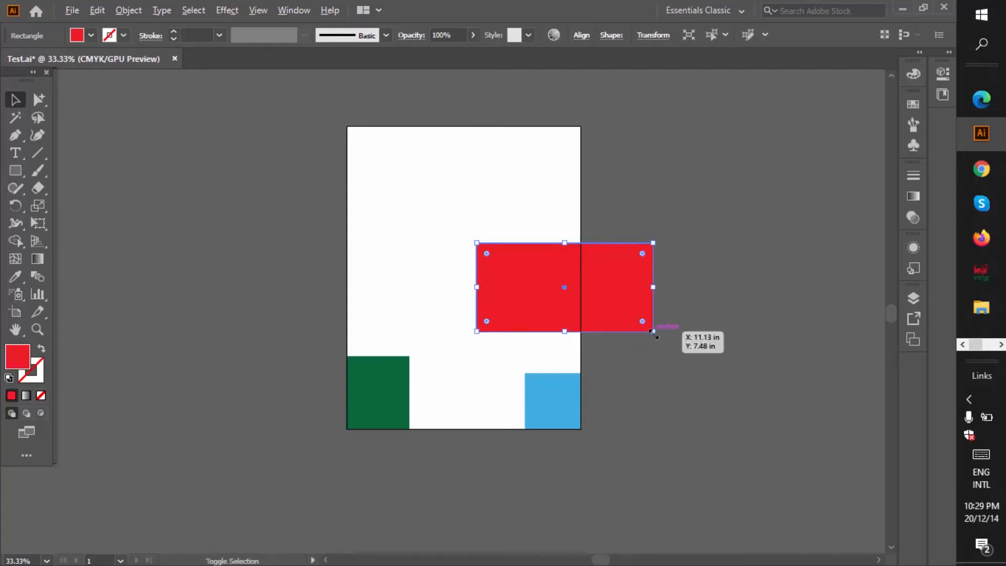
pyautogui.moveTo(653, 331); pyautogui.dragTo(767, 538)
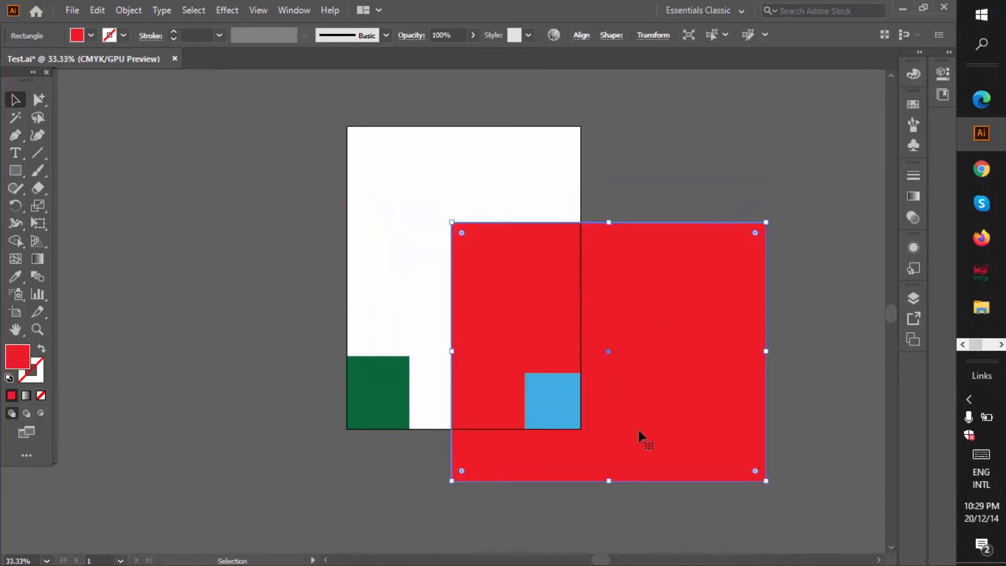
pyautogui.moveTo(638, 433); pyautogui.dragTo(541, 291)
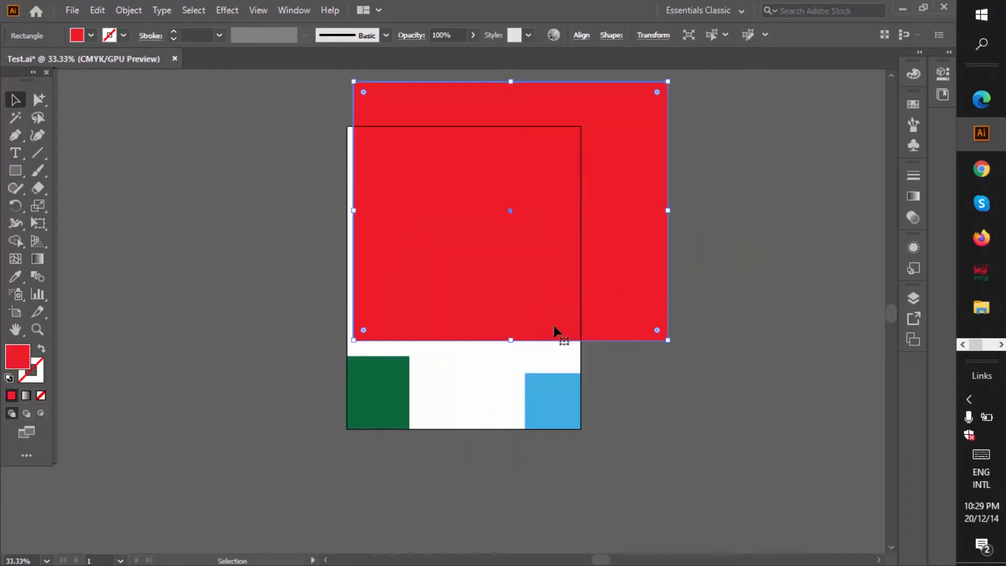
# Step: Delete the green and blue rectangles from the artboard's lower part
pyautogui.click(622, 454)
pyautogui.scroll(-1, 539, 375)
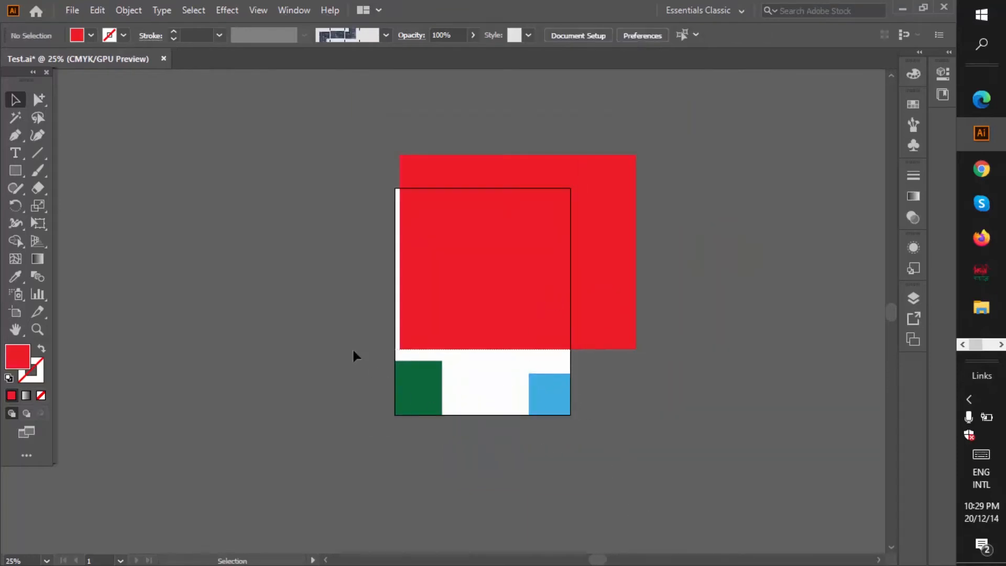
pyautogui.moveTo(353, 350); pyautogui.dragTo(353, 350)
pyautogui.press('Delete')
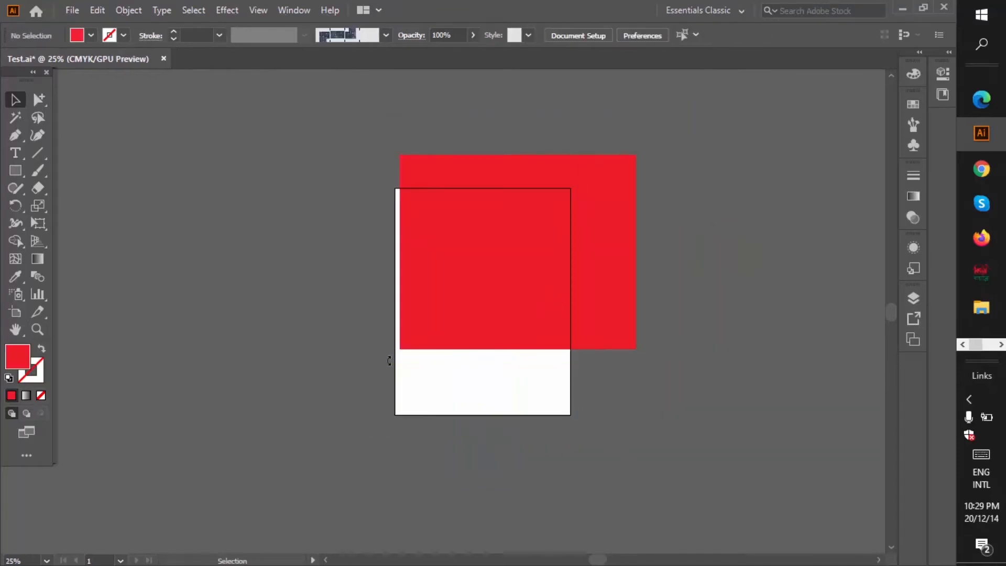
# Step: Move the red rectangle across the artboard's upper part and round all its corners to about 3 in
pyautogui.moveTo(507, 298); pyautogui.dragTo(456, 308)
pyautogui.click(478, 403)
pyautogui.click(444, 316)
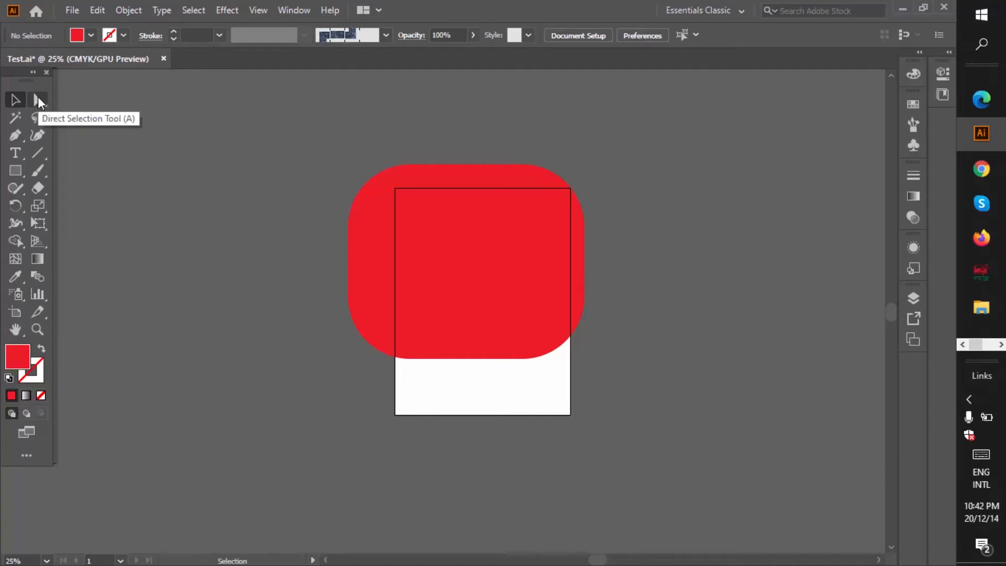
# Step: Place a copy of the rounded red rectangle beside the artboard's right edge using the Direct Selection tool
pyautogui.click(36, 98)
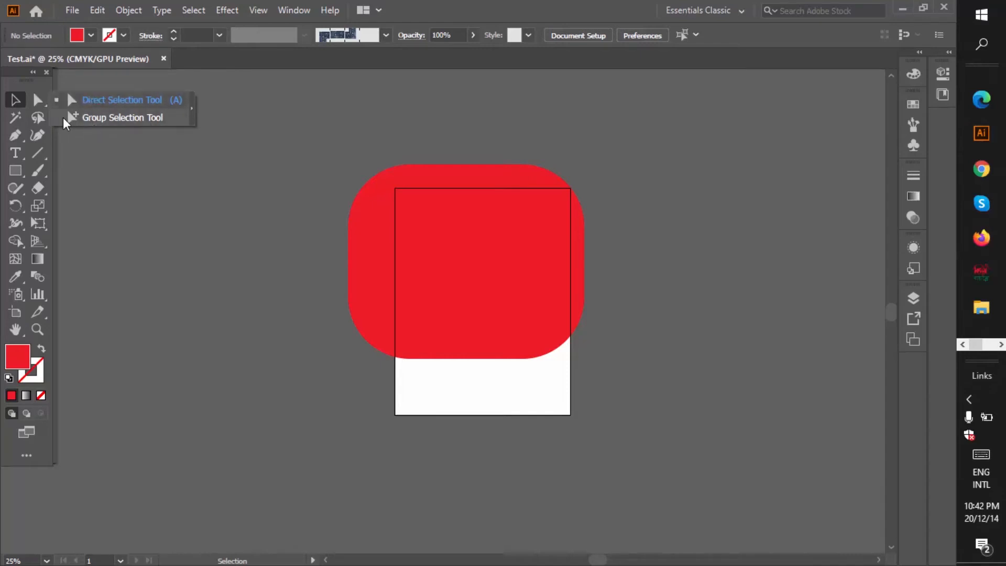
pyautogui.click(91, 99)
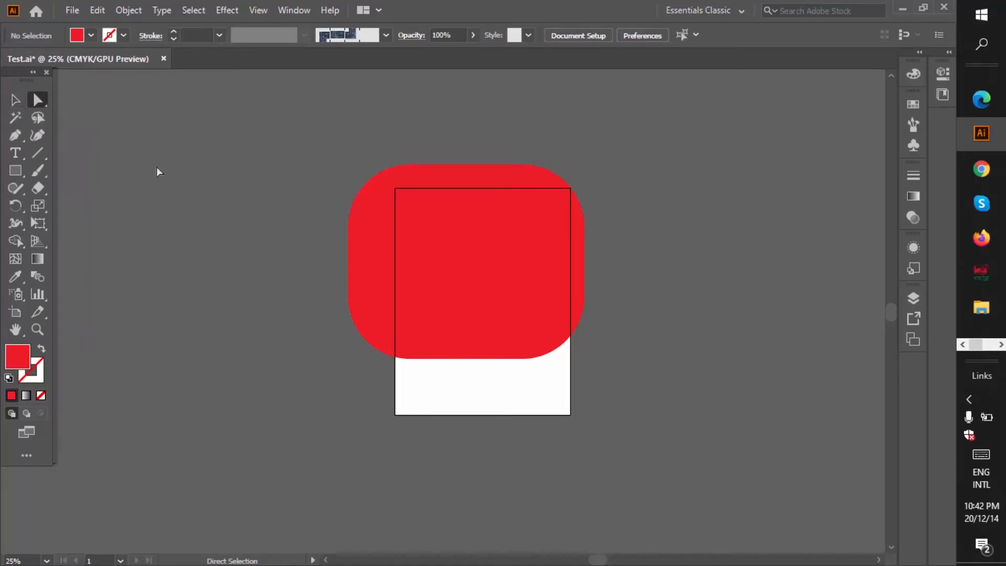
pyautogui.click(448, 266)
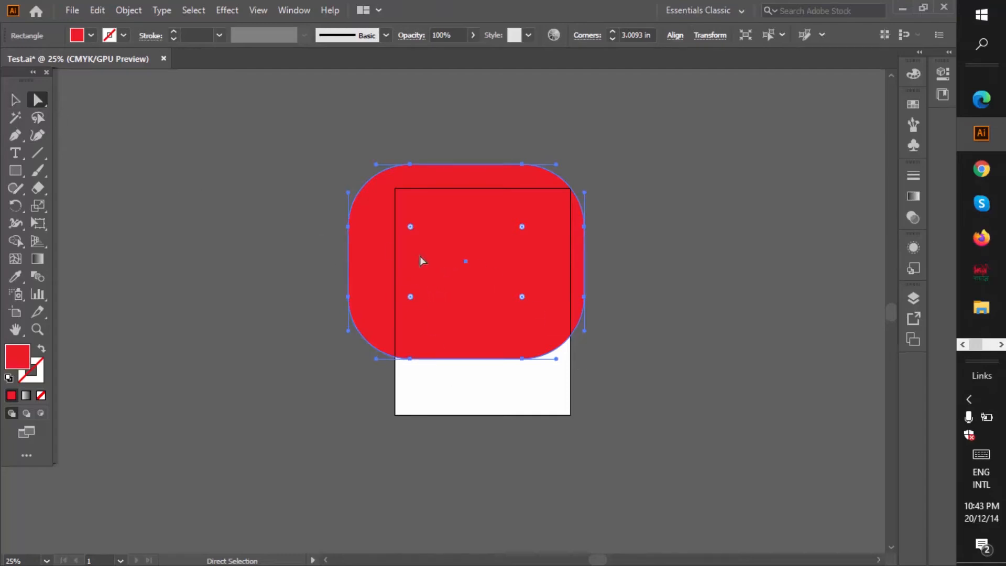
pyautogui.moveTo(442, 271); pyautogui.dragTo(720, 268)
pyautogui.click(665, 447)
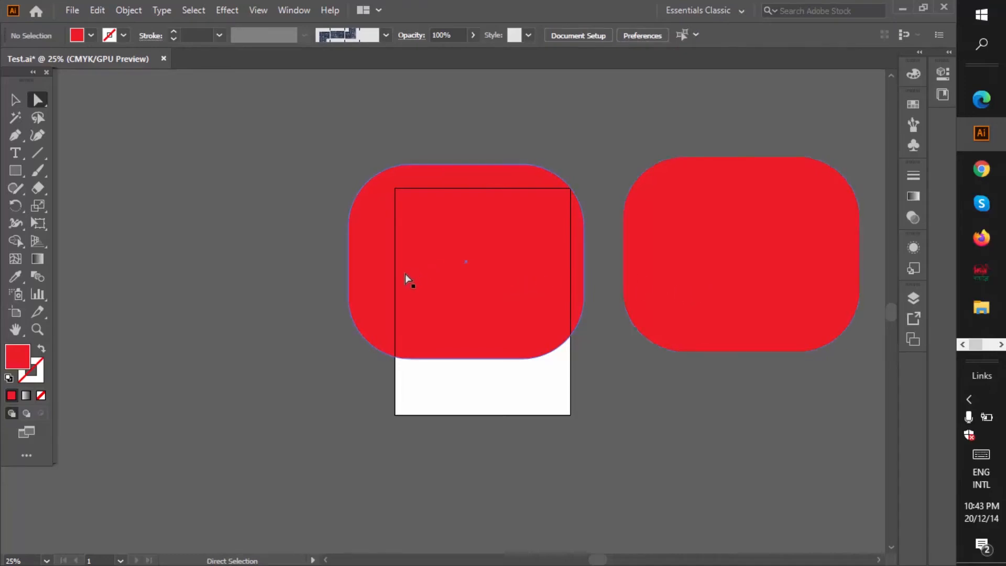
# Step: Shift the original rounded rectangle over the artboard slightly left with the Selection tool
pyautogui.click(384, 267)
pyautogui.click(16, 100)
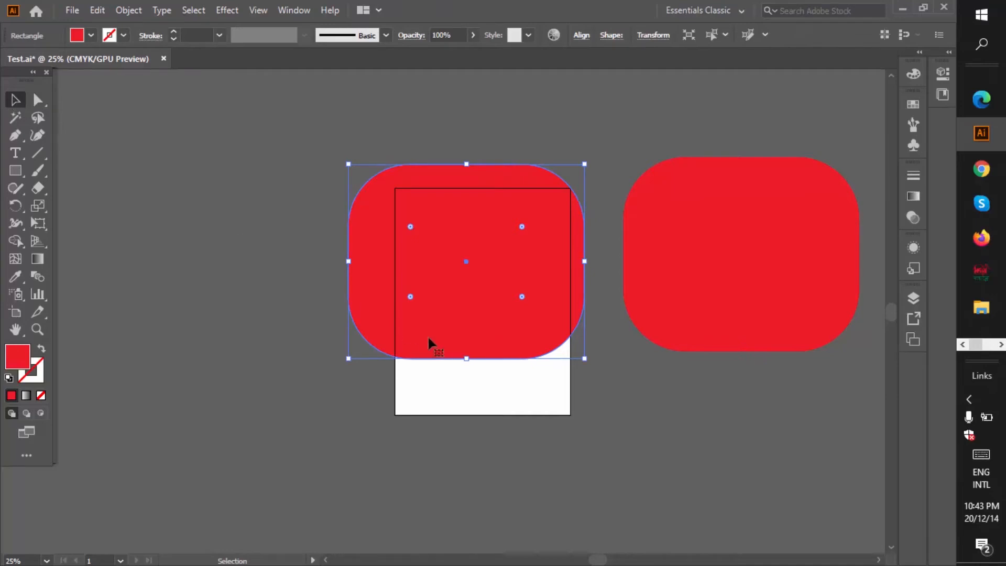
pyautogui.moveTo(463, 330); pyautogui.dragTo(454, 329)
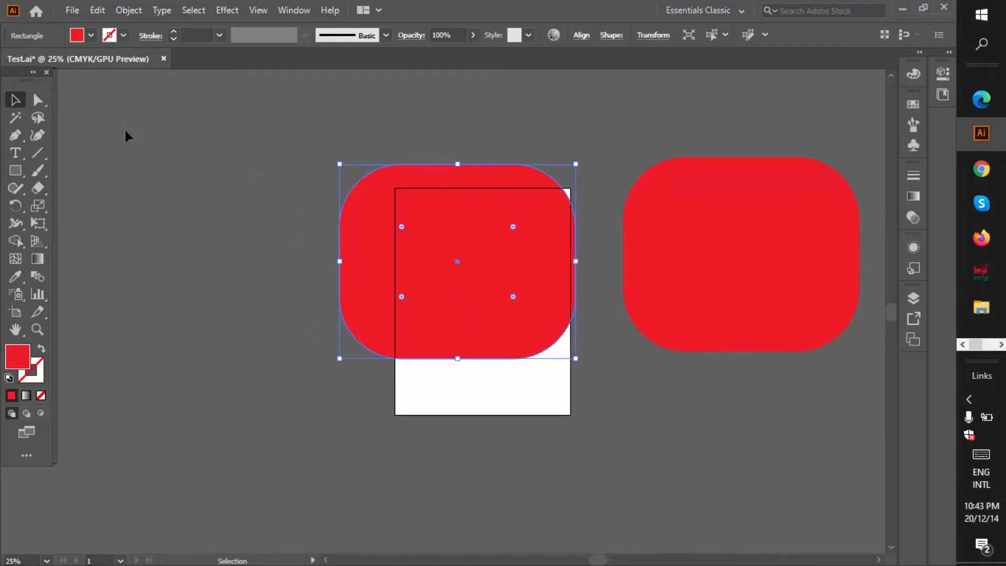
# Step: Compare how the Selection and Direct Selection tools display the bounding box and anchor points of the two rounded rectangles
pyautogui.click(686, 276)
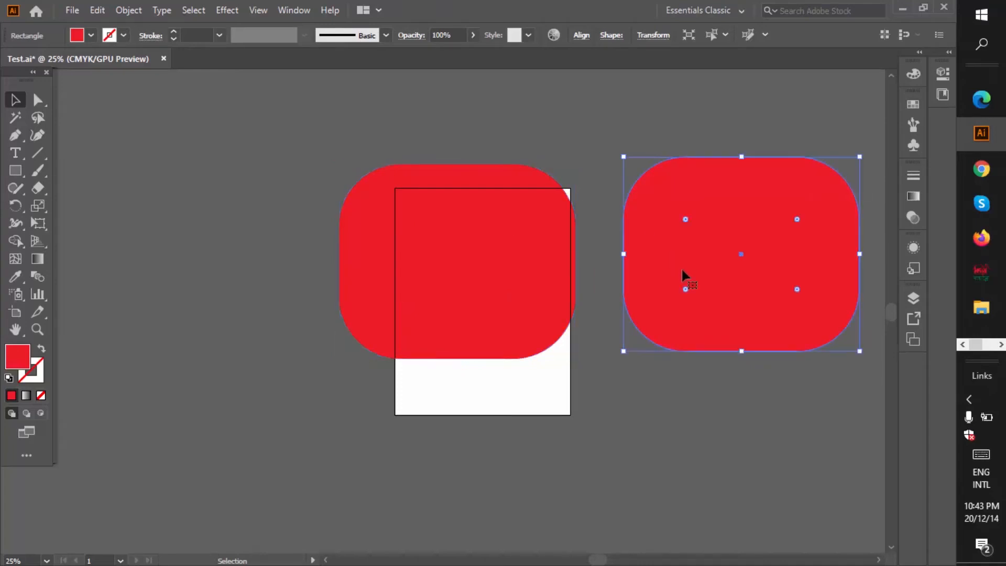
pyautogui.click(38, 99)
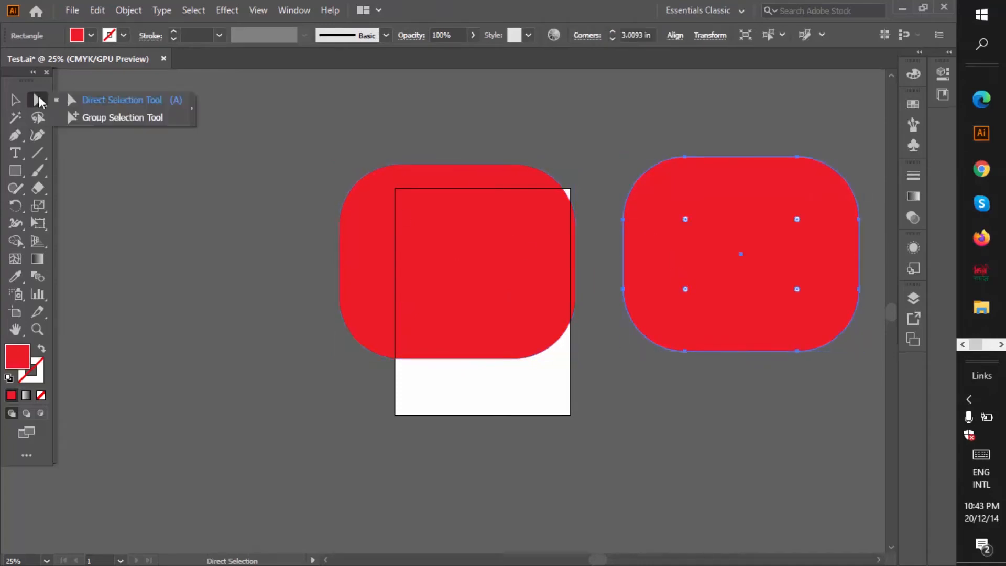
pyautogui.click(124, 100)
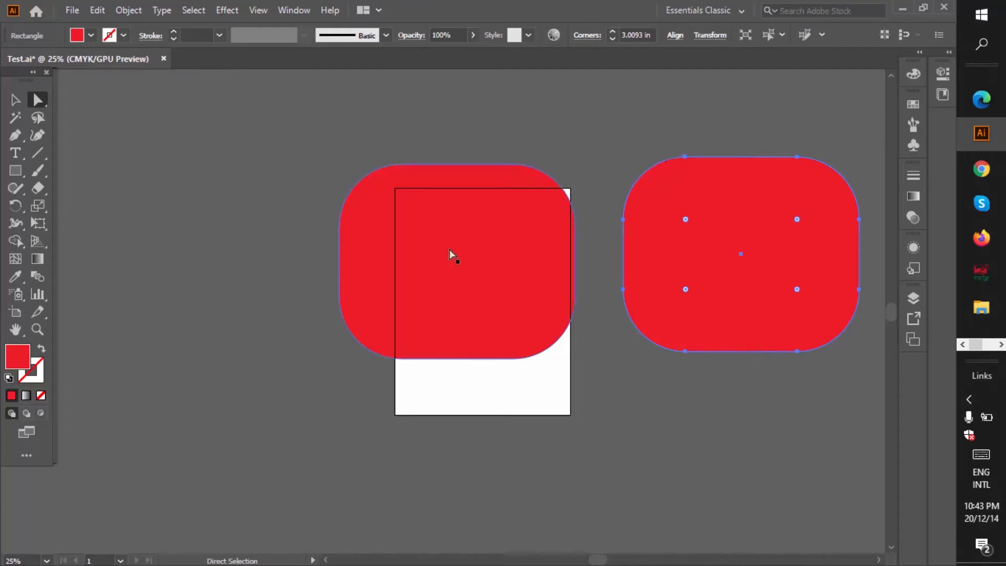
pyautogui.click(16, 99)
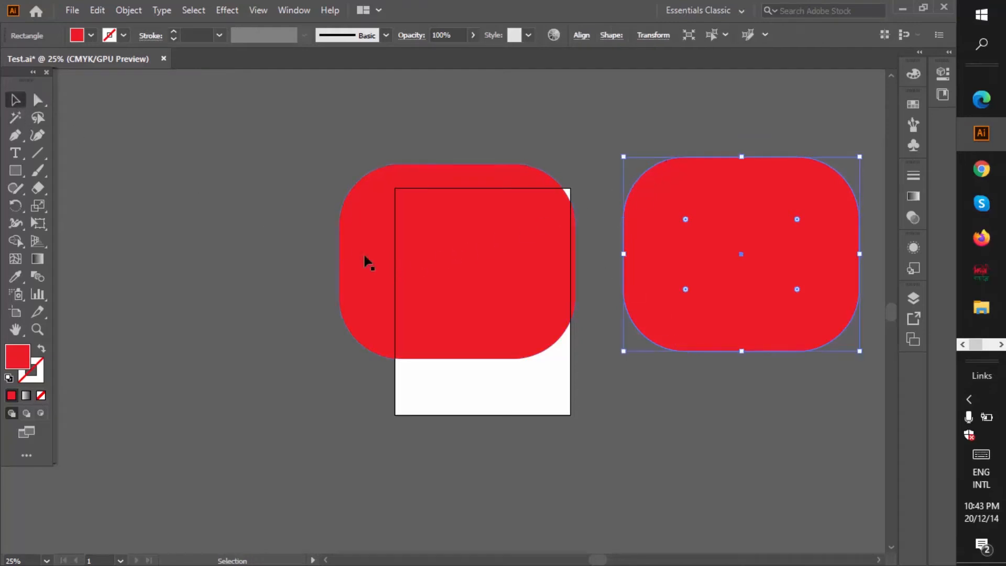
pyautogui.click(422, 275)
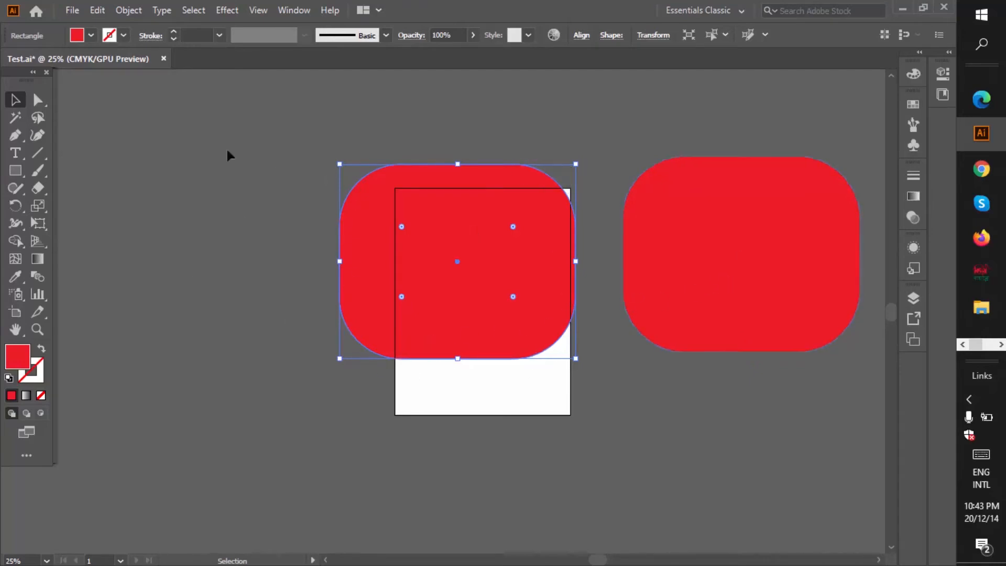
pyautogui.moveTo(37, 102); pyautogui.dragTo(101, 99)
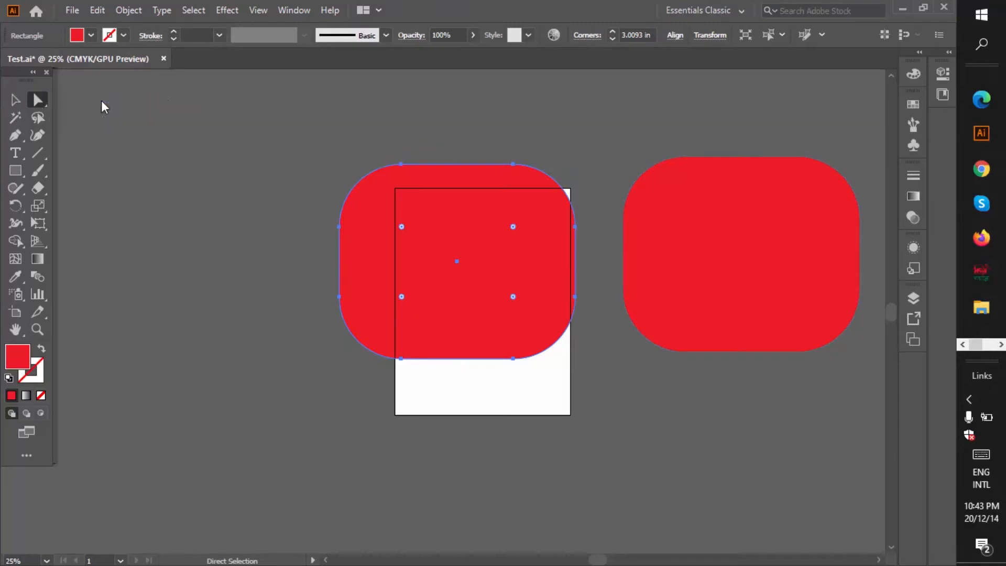
pyautogui.click(696, 274)
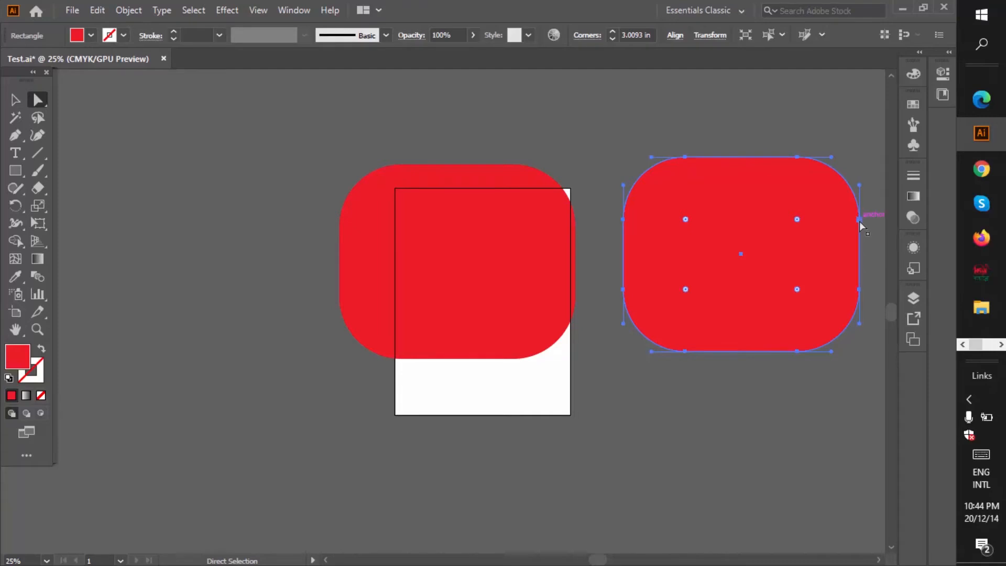
# Step: Pull the upper anchor point on the right edge of the copied rectangle outward with the Direct Selection tool
pyautogui.moveTo(859, 218); pyautogui.dragTo(856, 221)
pyautogui.moveTo(39, 97); pyautogui.dragTo(109, 100)
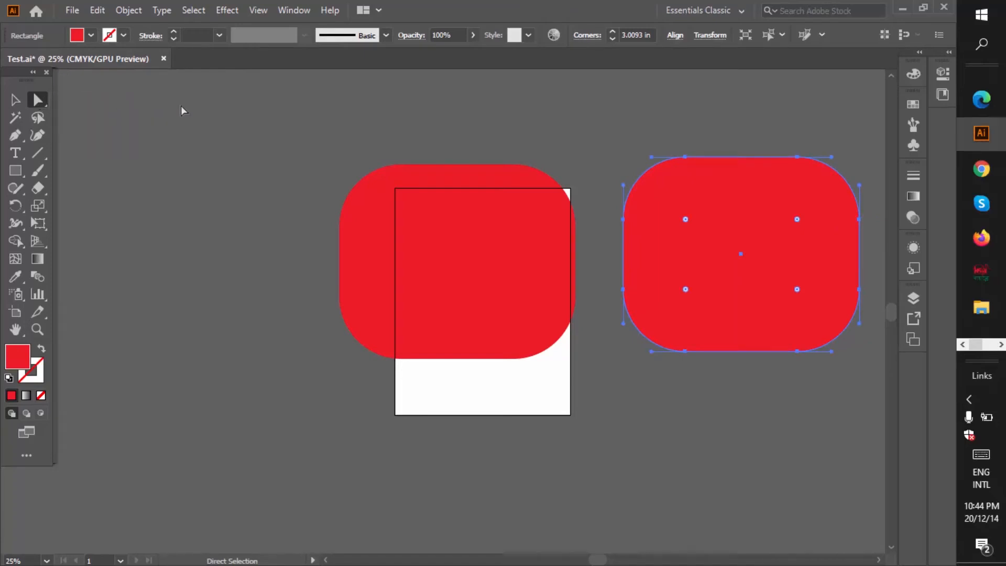
pyautogui.click(858, 219)
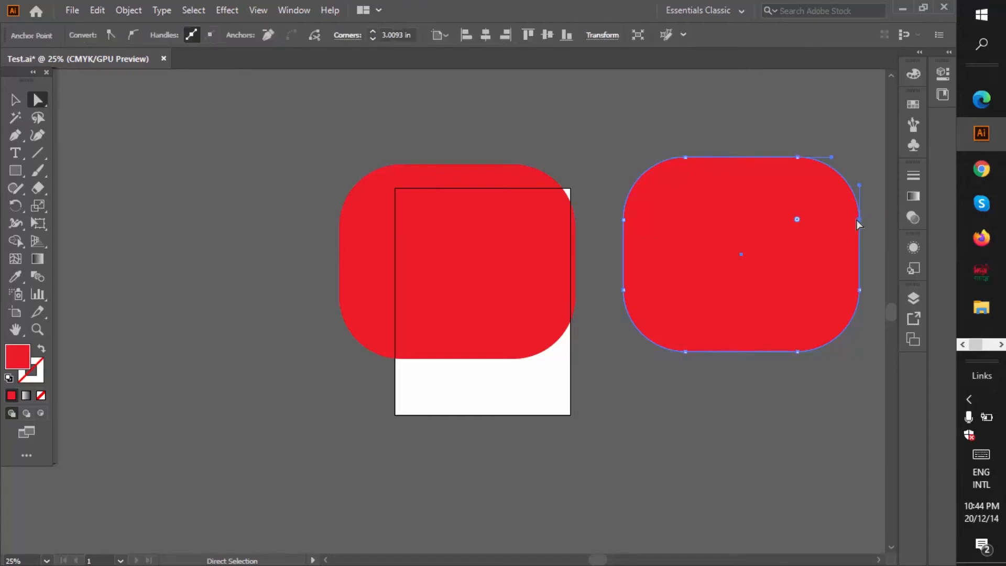
pyautogui.click(861, 220)
pyautogui.click(861, 220)
pyautogui.moveTo(861, 221); pyautogui.dragTo(881, 215)
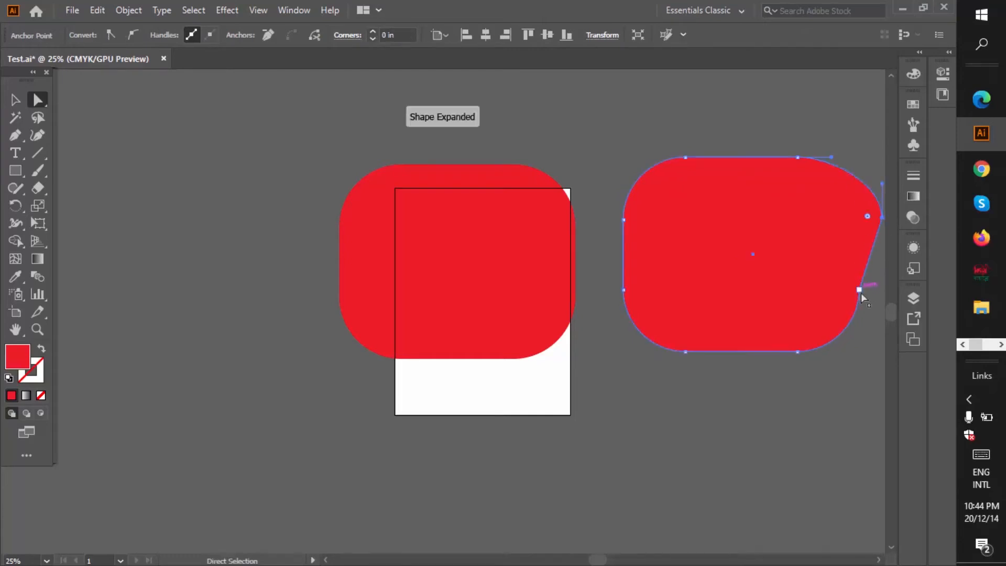
# Step: Reshape the copied rectangle into an irregular outline by moving its remaining anchor points around the right, bottom, left and top edges
pyautogui.click(859, 291)
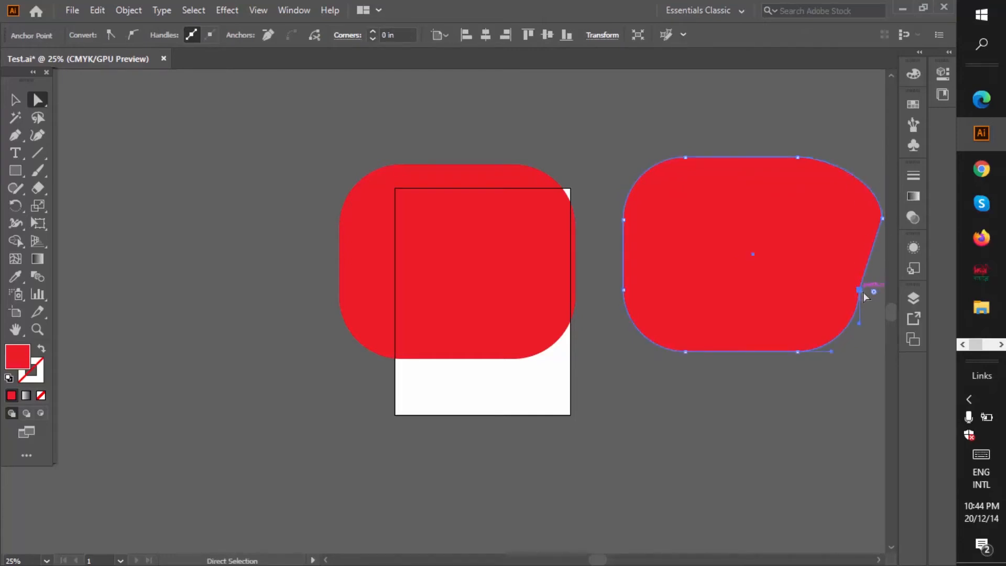
pyautogui.moveTo(860, 291); pyautogui.dragTo(882, 320)
pyautogui.moveTo(797, 351); pyautogui.dragTo(794, 360)
pyautogui.moveTo(686, 352); pyautogui.dragTo(678, 381)
pyautogui.moveTo(623, 289); pyautogui.dragTo(602, 279)
pyautogui.moveTo(626, 218); pyautogui.dragTo(607, 207)
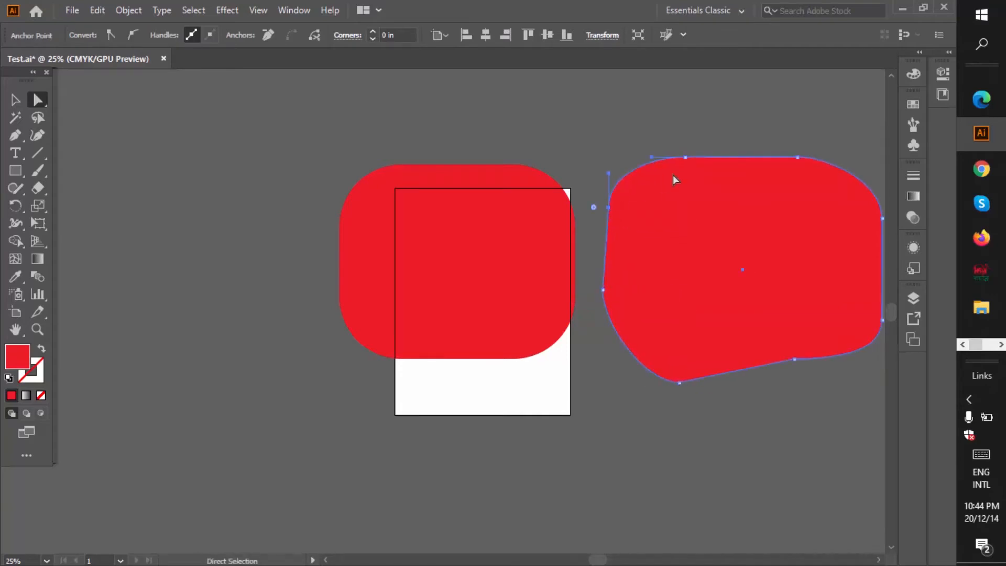
pyautogui.moveTo(685, 157); pyautogui.dragTo(683, 133)
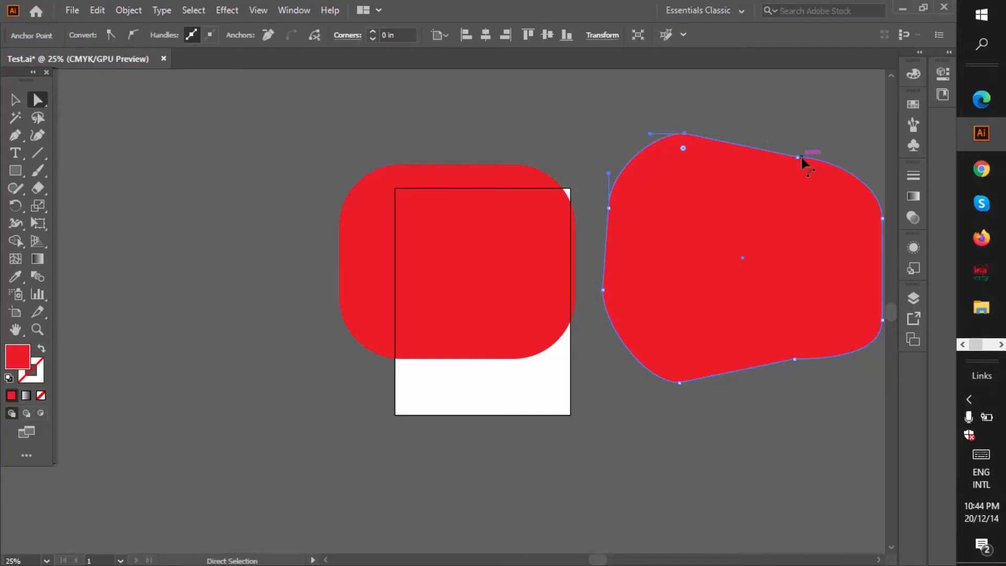
pyautogui.moveTo(801, 158); pyautogui.dragTo(767, 143)
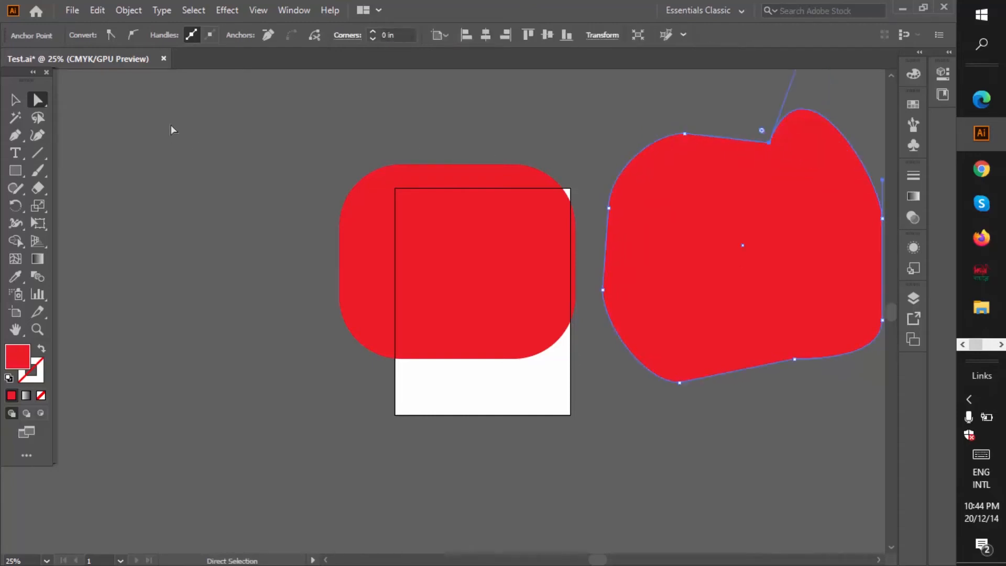
# Step: Move the rounded rectangle and the reshaped path to the left with the Direct Selection tool, so that both overlap the artboard's sides
pyautogui.click(16, 99)
pyautogui.click(386, 281)
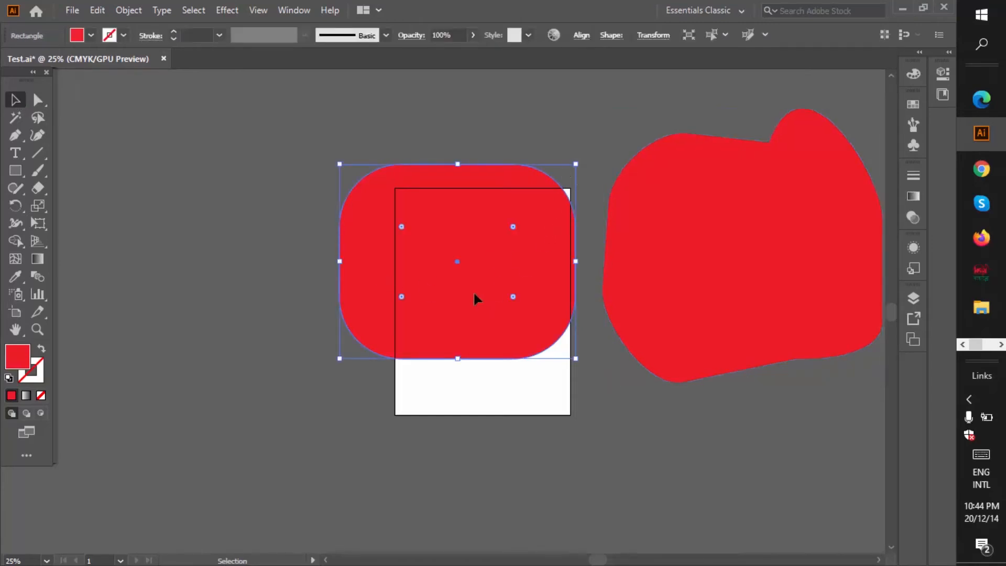
pyautogui.click(765, 254)
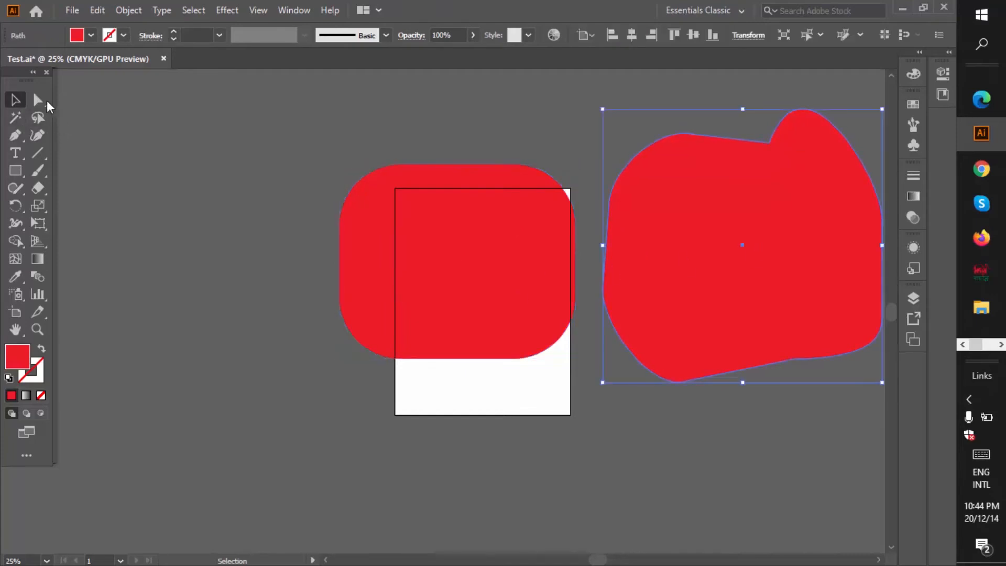
pyautogui.click(37, 100)
pyautogui.click(94, 99)
pyautogui.moveTo(451, 289); pyautogui.dragTo(277, 269)
pyautogui.moveTo(707, 254); pyautogui.dragTo(573, 242)
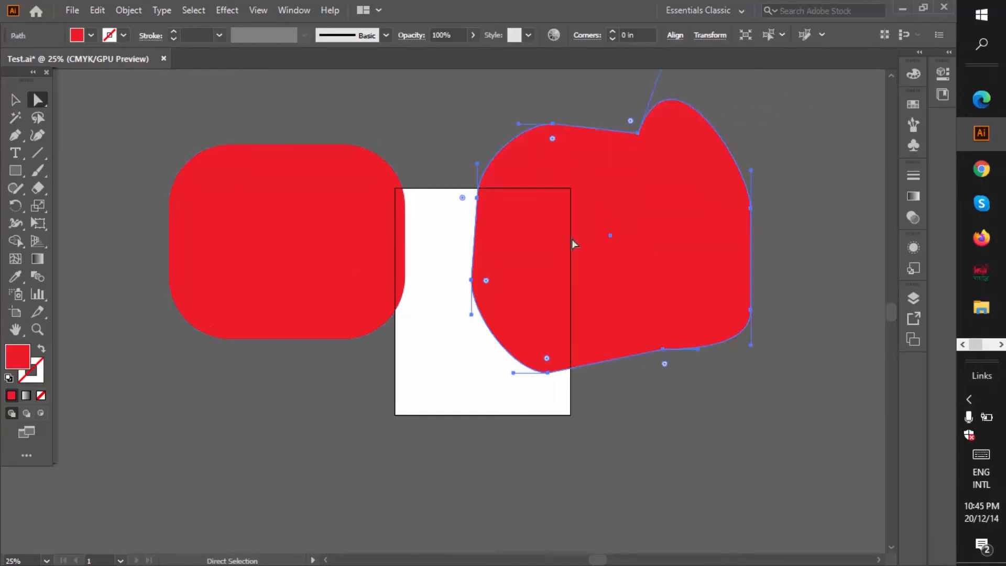
# Step: Apply a 9 px black stroke to the reshaped path, keeping its red fill
pyautogui.click(15, 100)
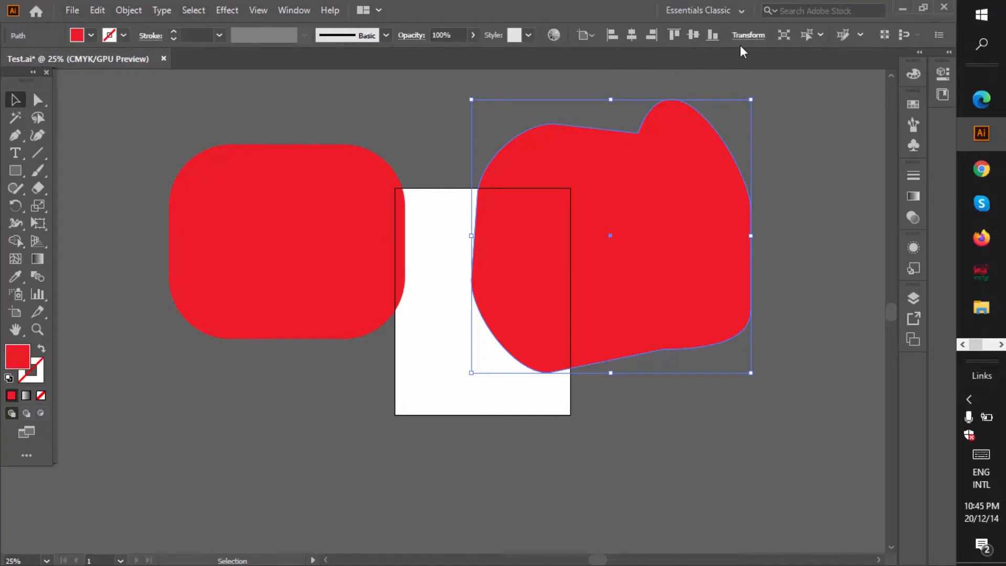
pyautogui.click(40, 99)
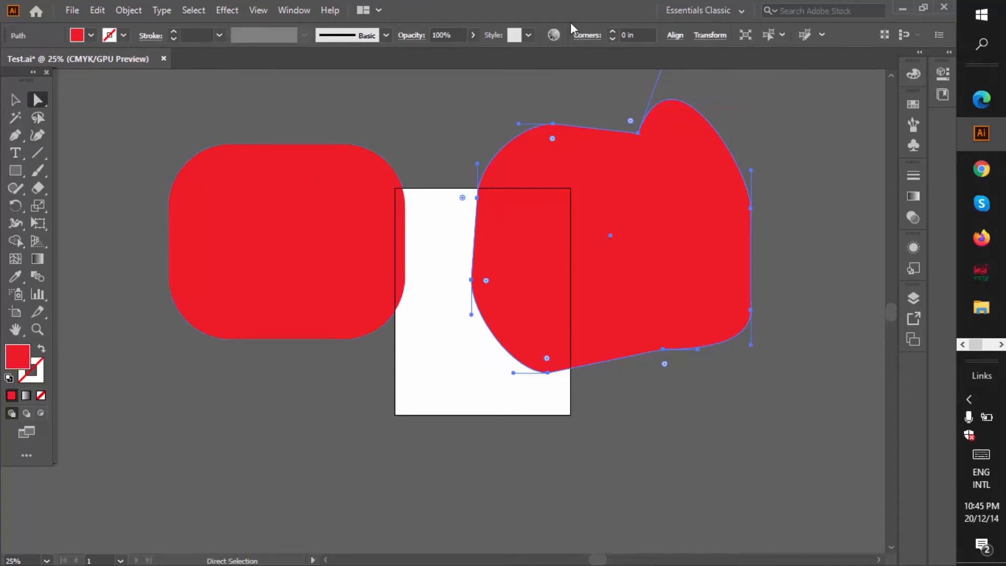
pyautogui.click(91, 35)
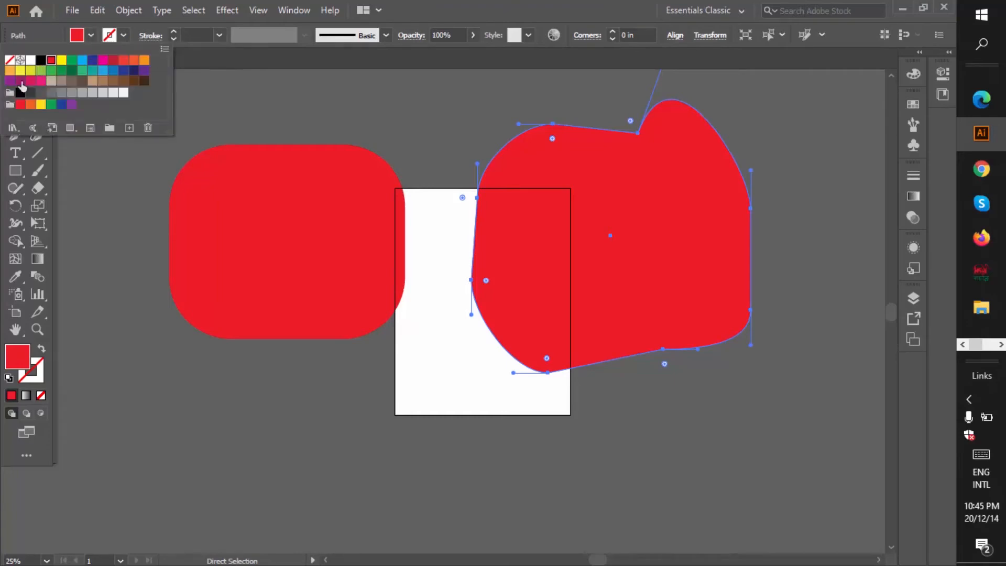
pyautogui.click(125, 38)
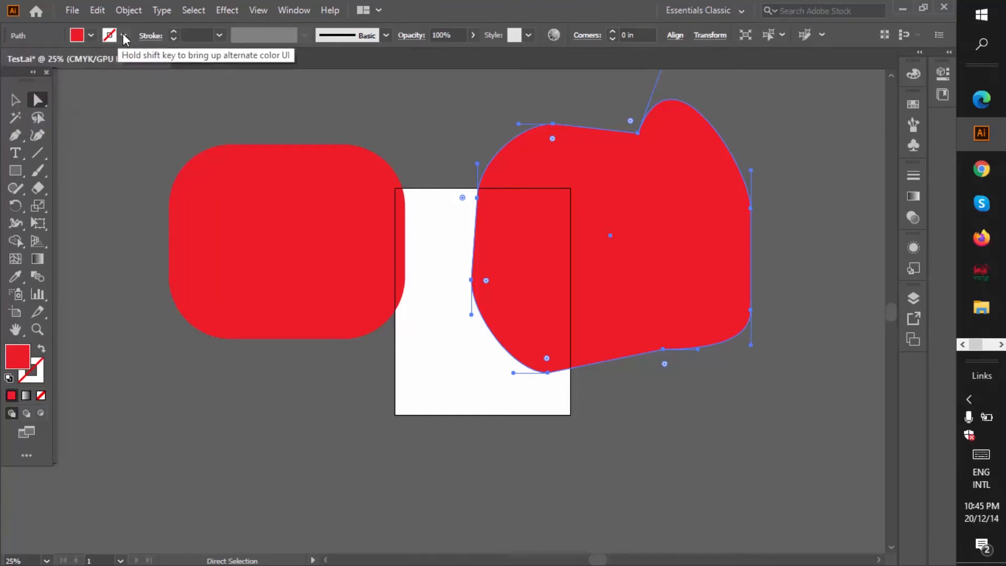
pyautogui.click(219, 36)
pyautogui.click(234, 180)
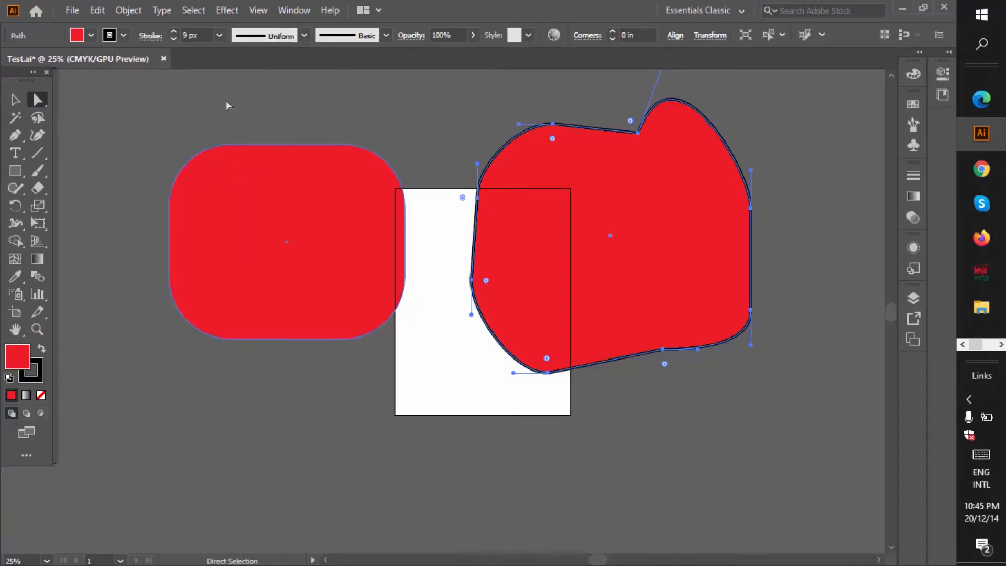
# Step: Examine the variable width profiles, opacity and corner options available for the reshaped path
pyautogui.click(304, 36)
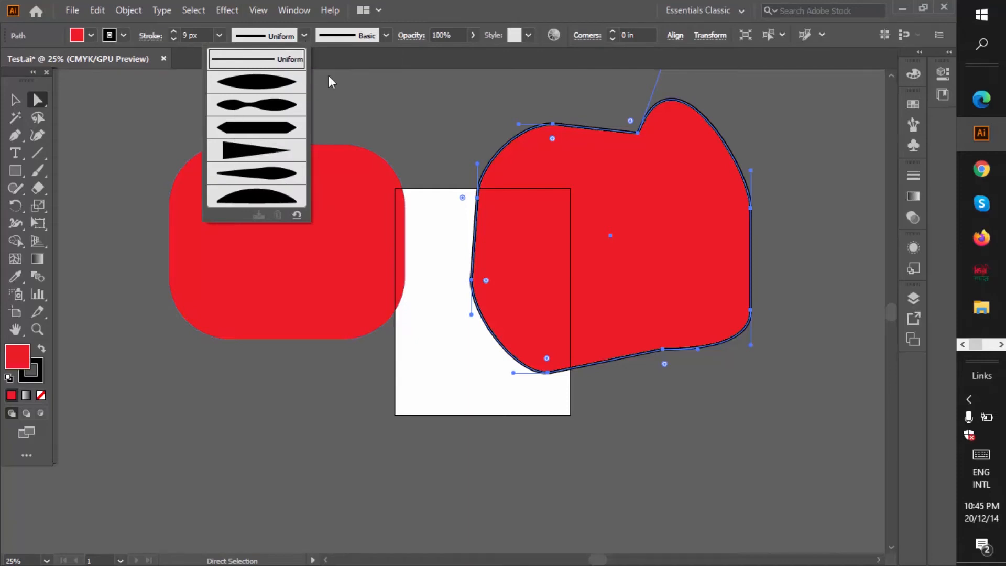
pyautogui.click(473, 32)
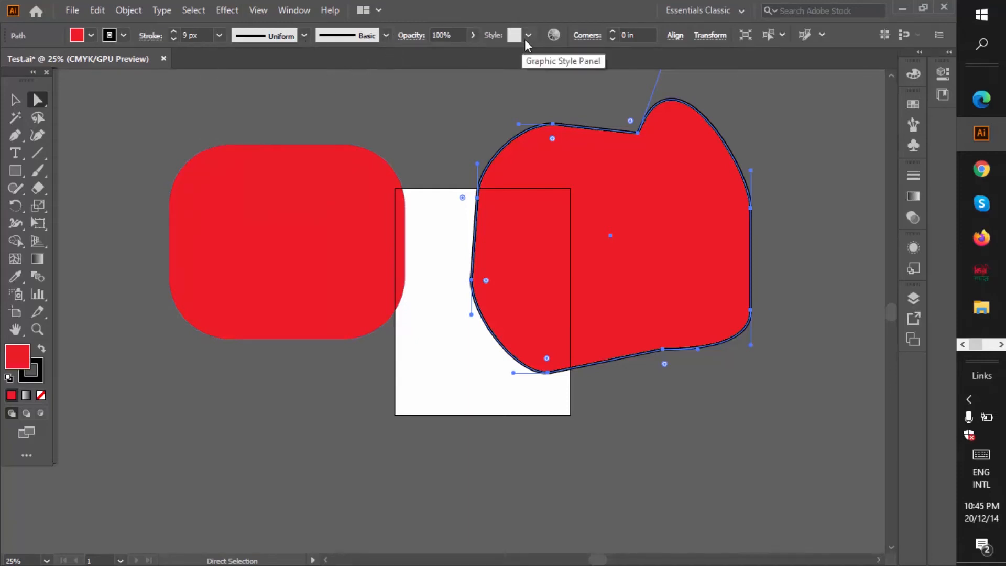
pyautogui.click(586, 36)
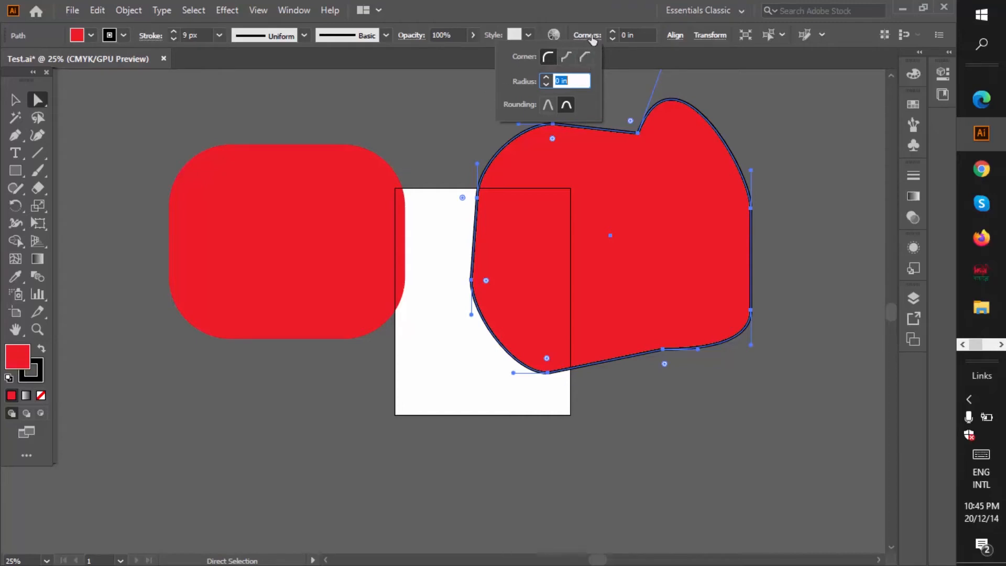
pyautogui.click(587, 35)
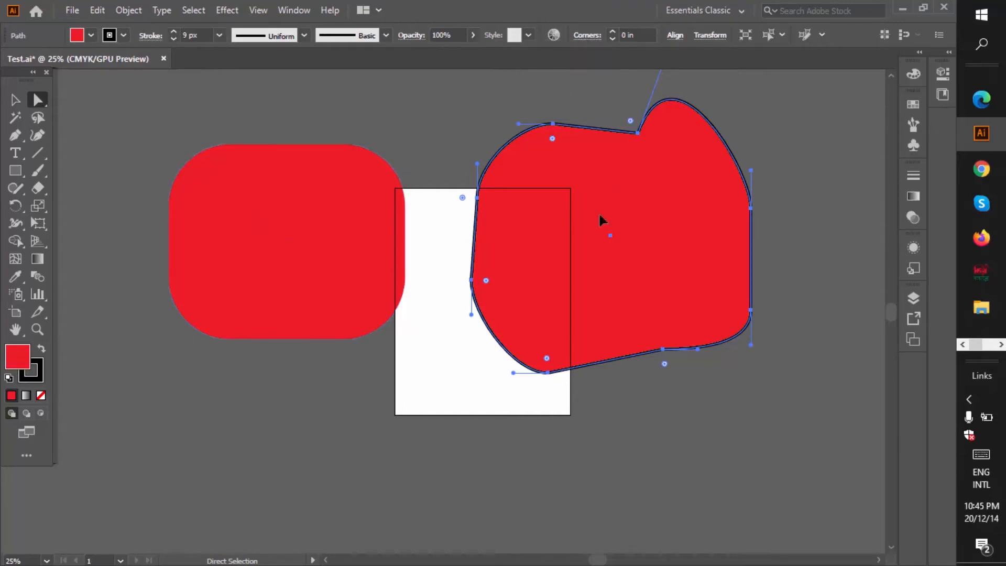
# Step: Delete the reshaped path and the rounded rectangle, and draw a new red rectangle across the artboard's middle
pyautogui.press('Delete')
pyautogui.click(316, 288)
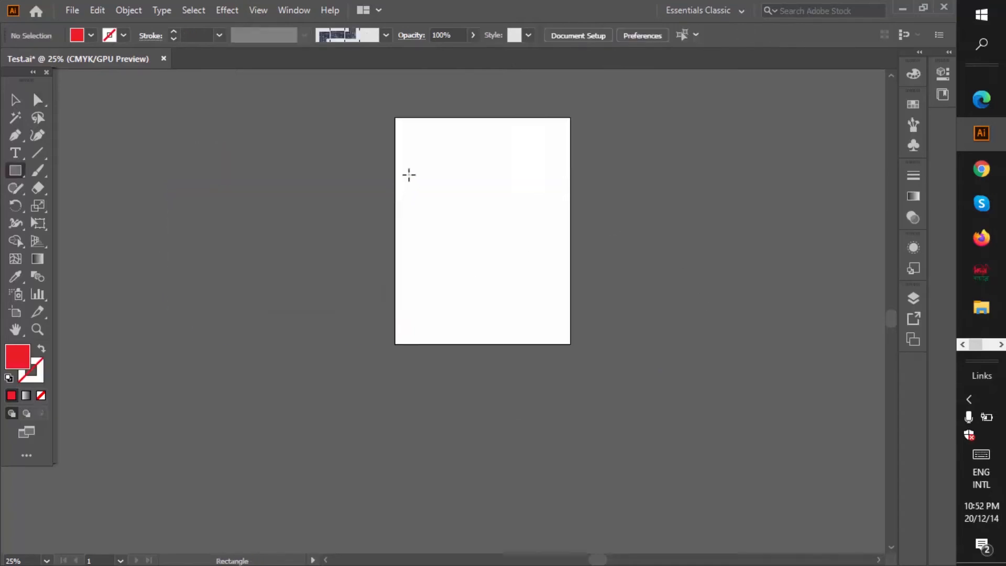
pyautogui.moveTo(409, 175); pyautogui.dragTo(530, 271)
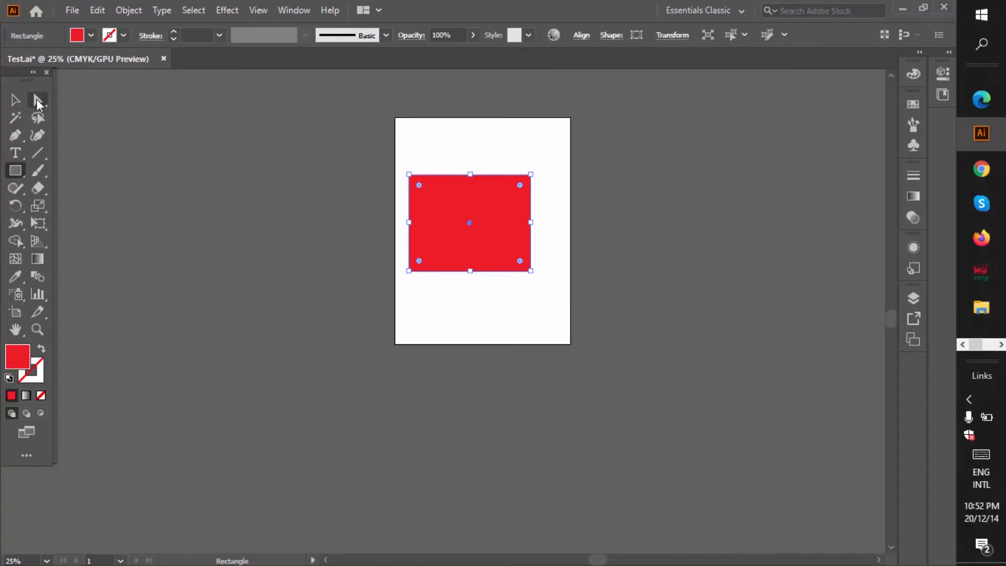
# Step: Round all four corners of the red rectangle to a radius of about 1.71 in with the Direct Selection tool
pyautogui.click(37, 99)
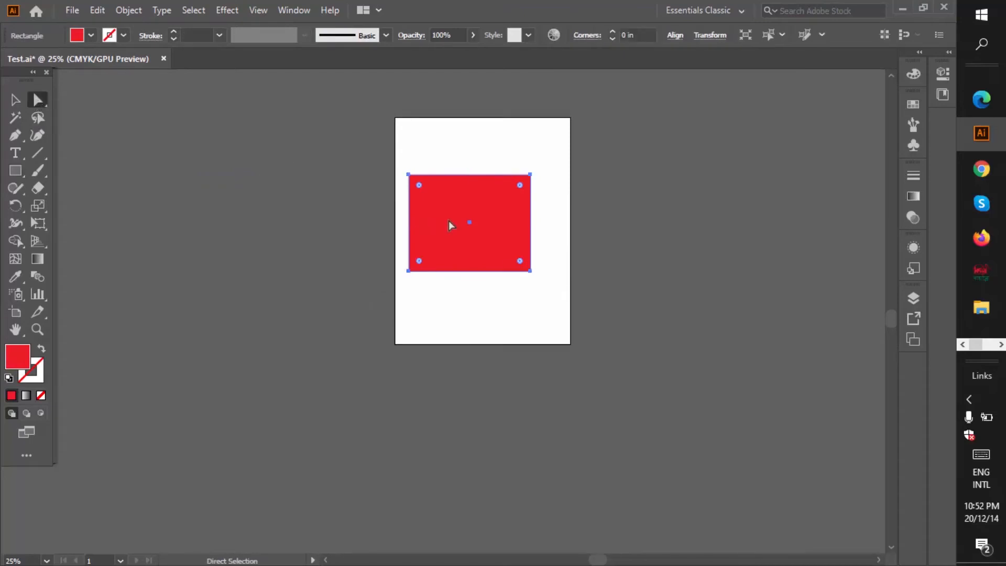
pyautogui.click(586, 35)
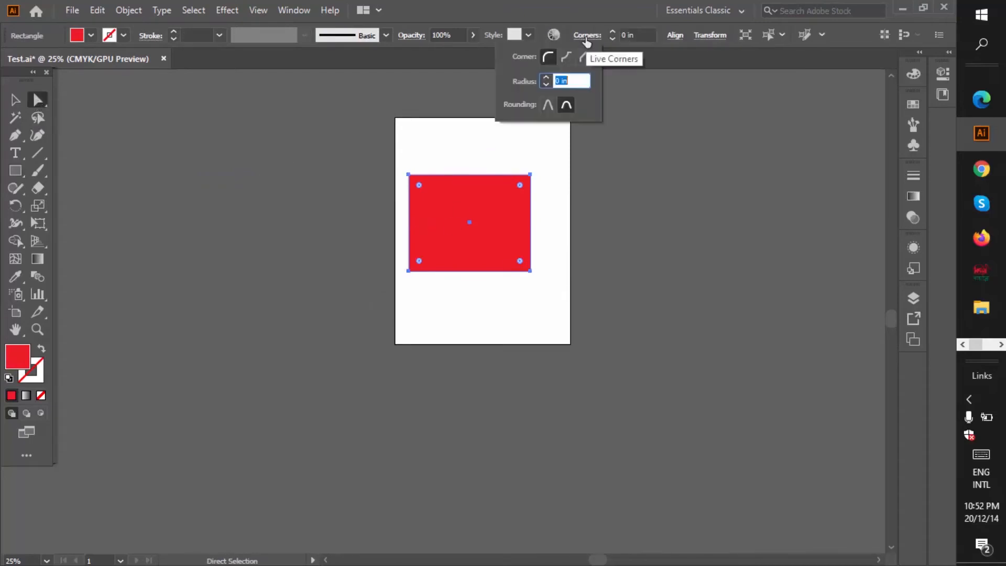
pyautogui.click(419, 183)
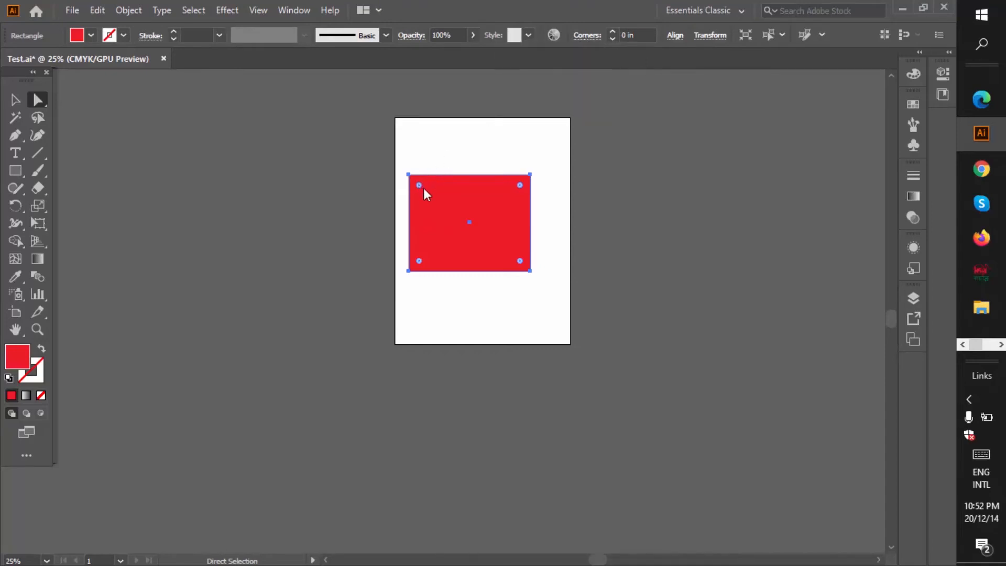
pyautogui.moveTo(417, 184); pyautogui.dragTo(443, 213)
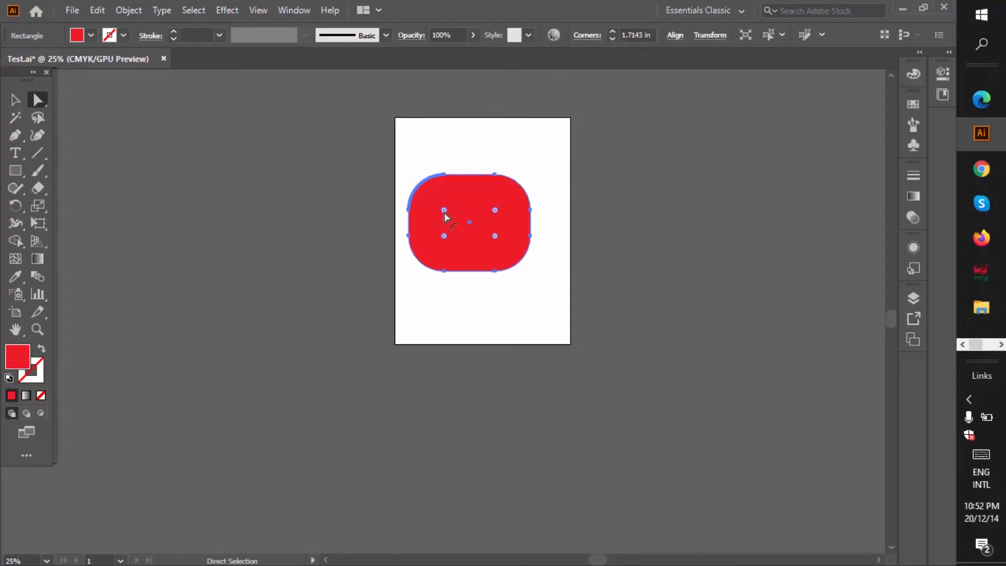
# Step: Change the rectangle's corner type to Inverted Round and deselect the shape
pyautogui.click(586, 35)
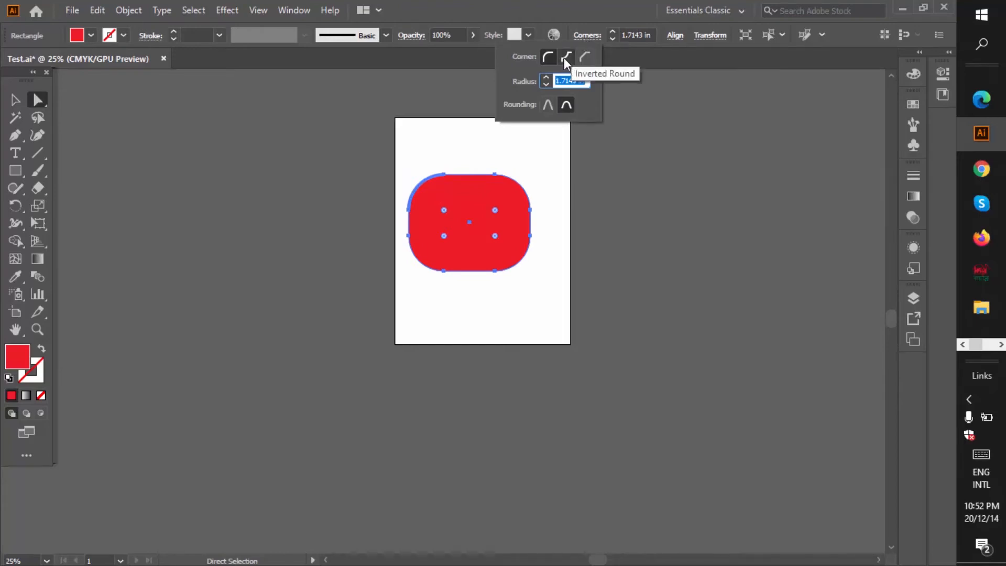
pyautogui.click(565, 56)
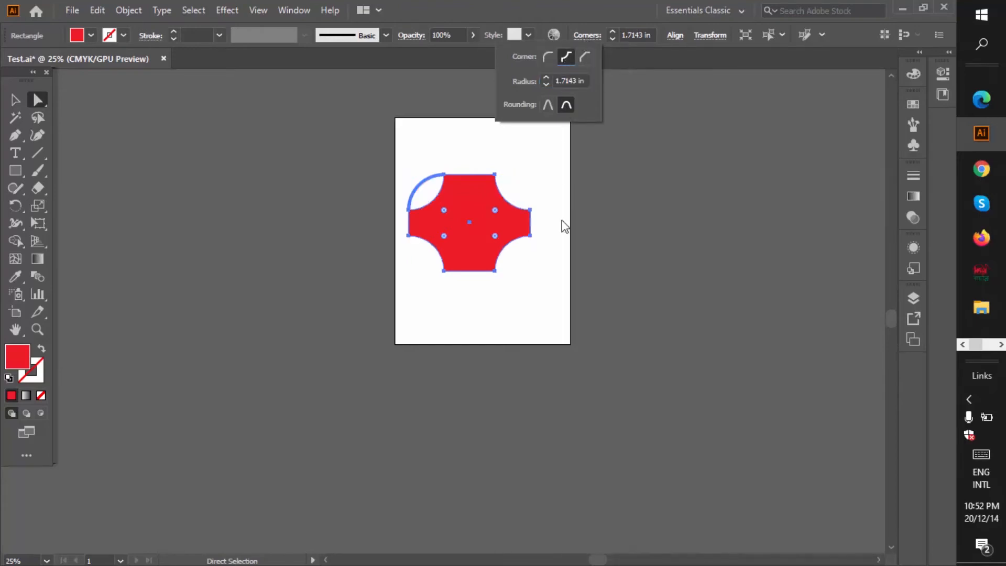
pyautogui.click(641, 310)
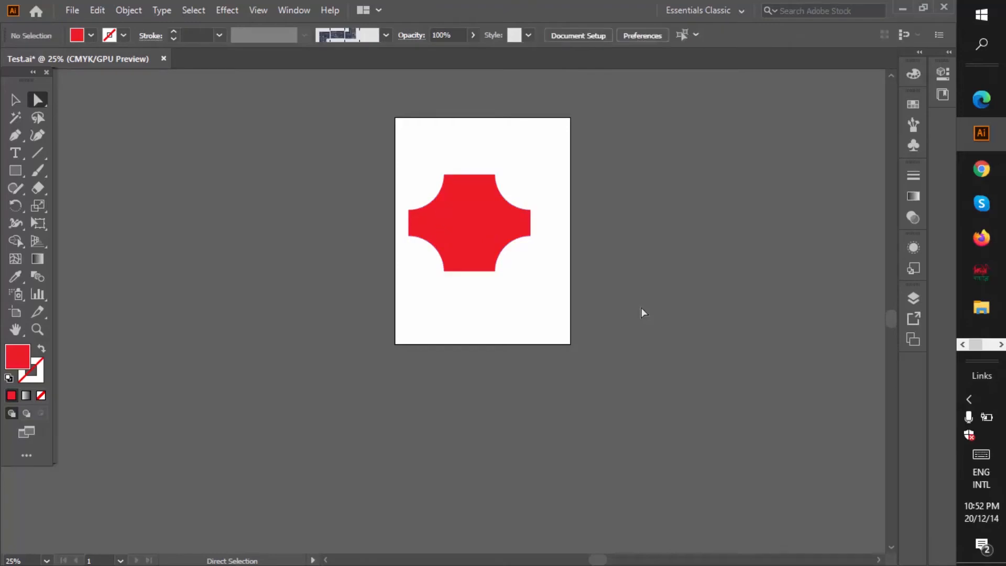
# Step: Select the whole shape with a marquee, change its corner type to Chamfer and deselect it
pyautogui.moveTo(266, 147); pyautogui.dragTo(588, 311)
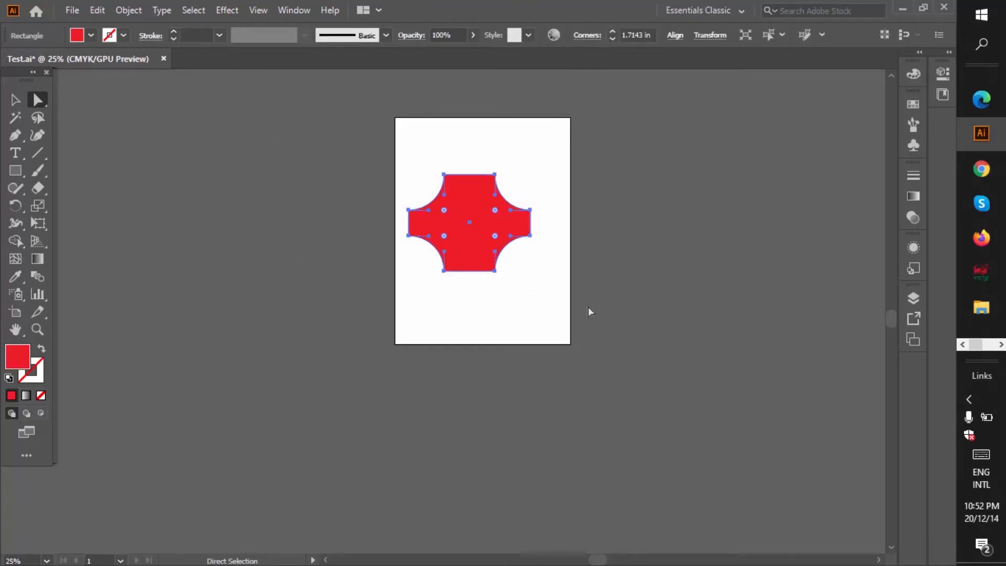
pyautogui.click(589, 35)
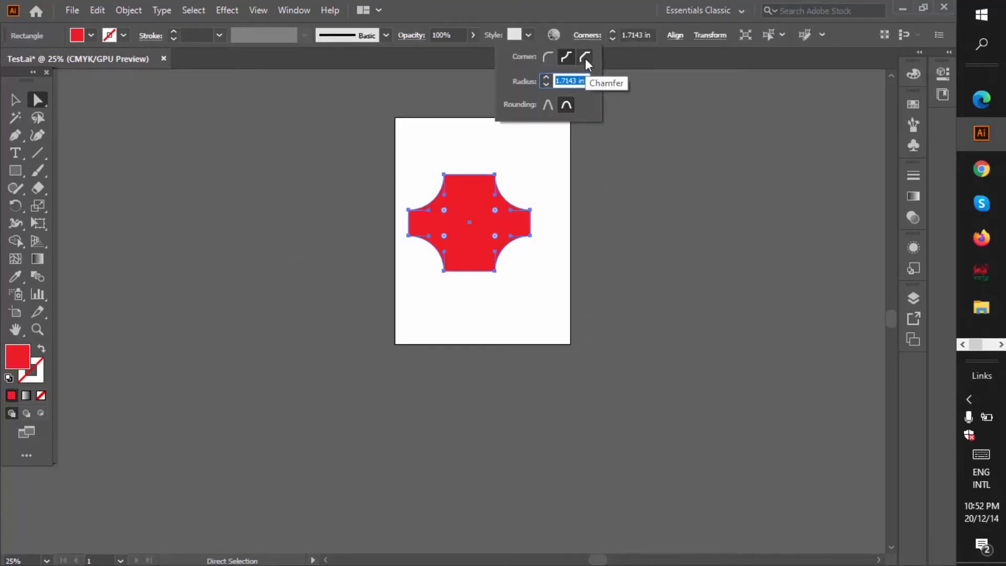
pyautogui.click(584, 57)
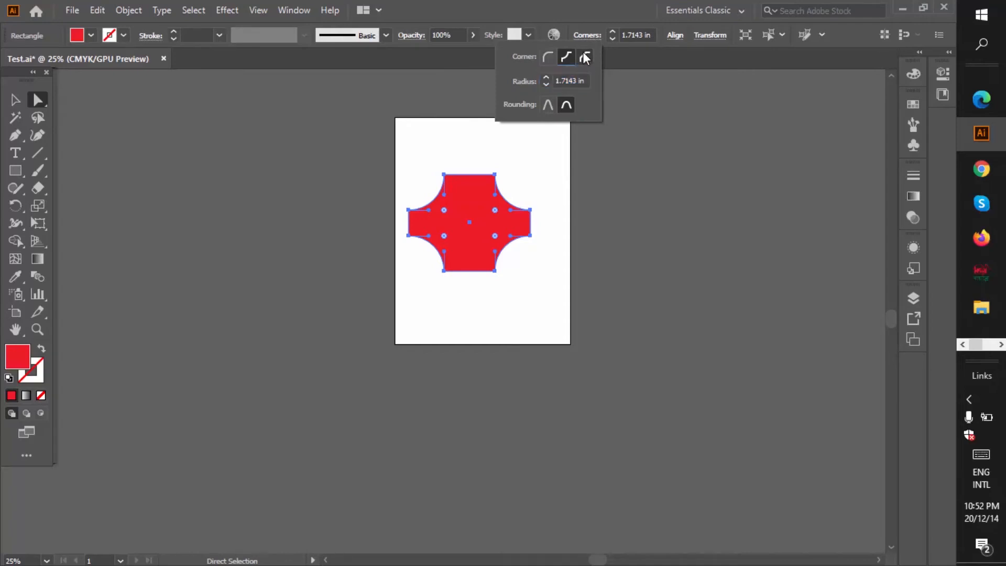
pyautogui.click(543, 305)
pyautogui.click(545, 311)
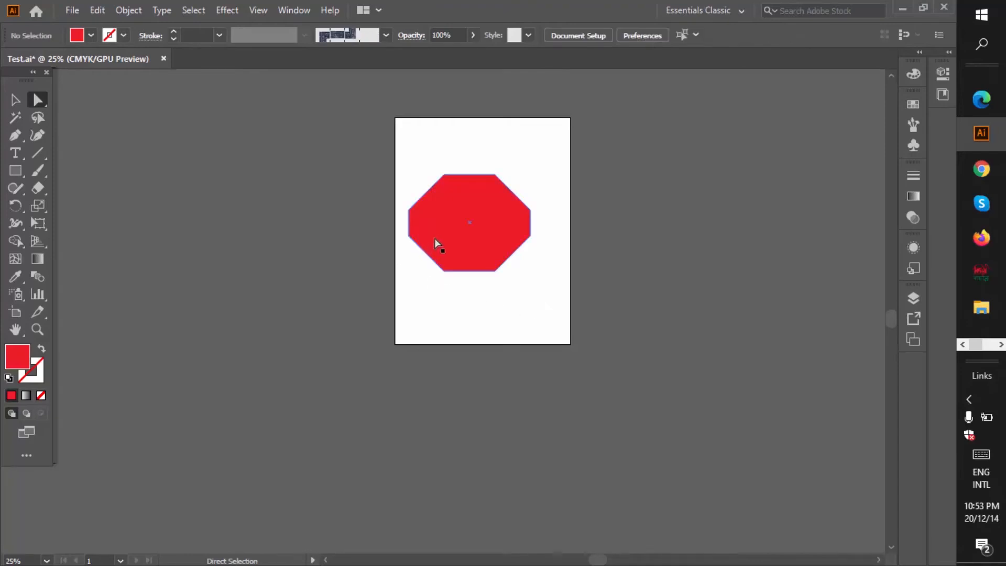
# Step: Move the chamfered shape off the artboard to the left and reduce its corner radius stepwise to about 0.6 in
pyautogui.moveTo(434, 241); pyautogui.dragTo(243, 192)
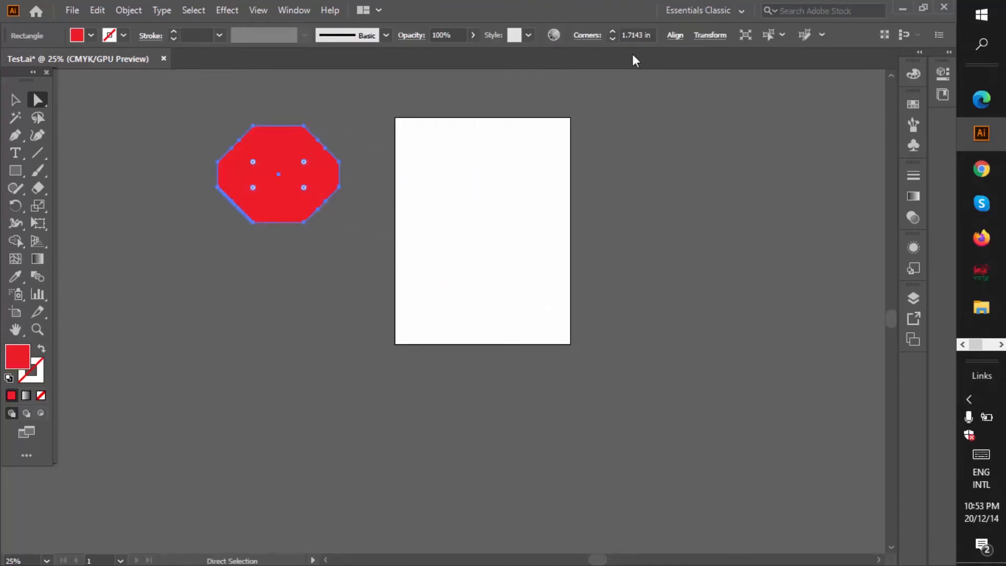
pyautogui.click(611, 35)
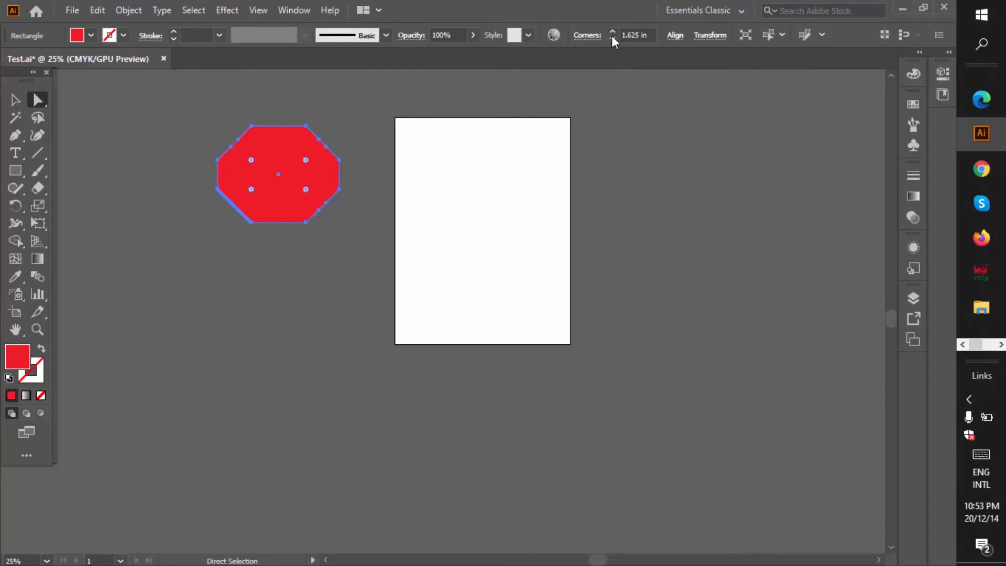
pyautogui.click(611, 36)
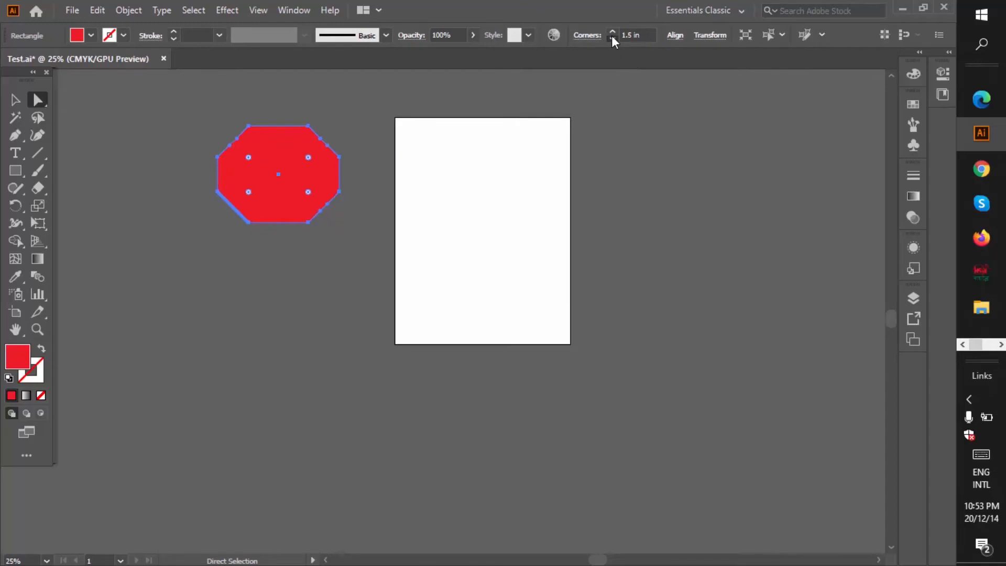
pyautogui.click(611, 35)
pyautogui.click(611, 36)
pyautogui.click(611, 36)
pyautogui.click(611, 36)
pyautogui.click(611, 35)
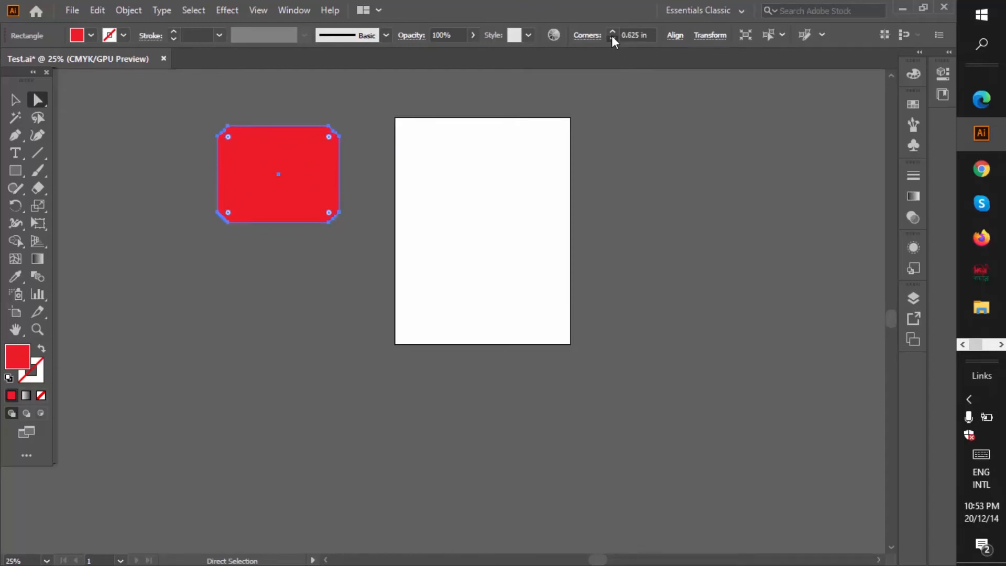
pyautogui.click(611, 36)
# Step: Raise the chamfered shape's corner radius stepwise past 1.125 in and lower it again below that value
pyautogui.click(613, 30)
pyautogui.click(614, 30)
pyautogui.click(614, 30)
pyautogui.click(614, 30)
pyautogui.click(614, 30)
pyautogui.click(614, 30)
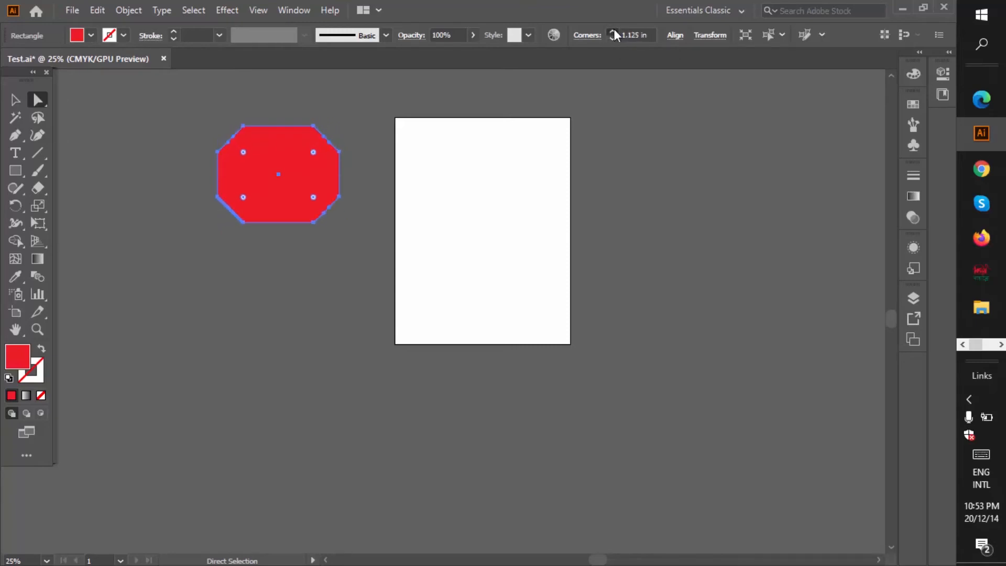
pyautogui.click(614, 30)
pyautogui.click(614, 30)
pyautogui.click(611, 39)
pyautogui.click(611, 41)
pyautogui.click(612, 40)
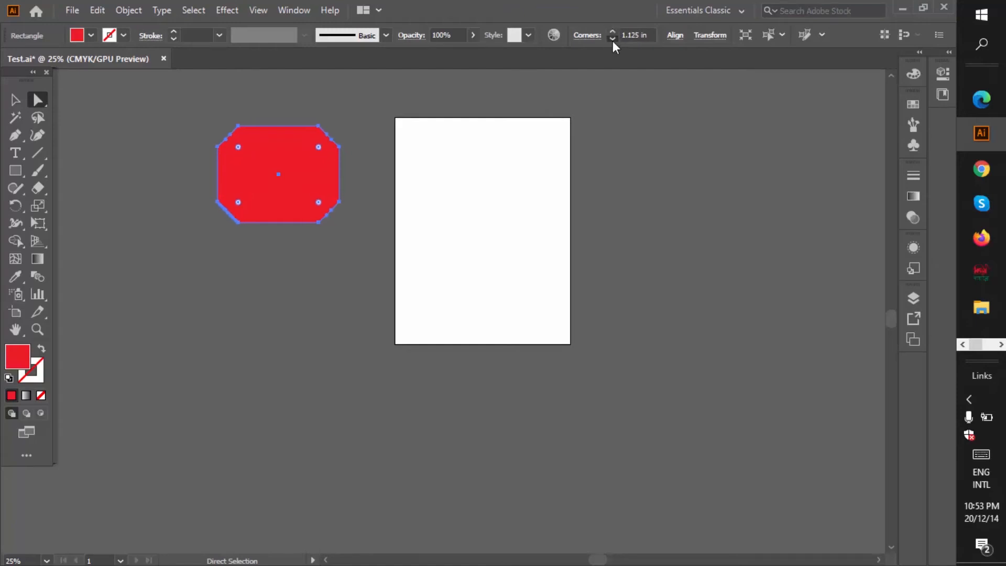
pyautogui.click(612, 41)
pyautogui.click(612, 40)
pyautogui.click(612, 41)
pyautogui.click(612, 40)
pyautogui.click(611, 41)
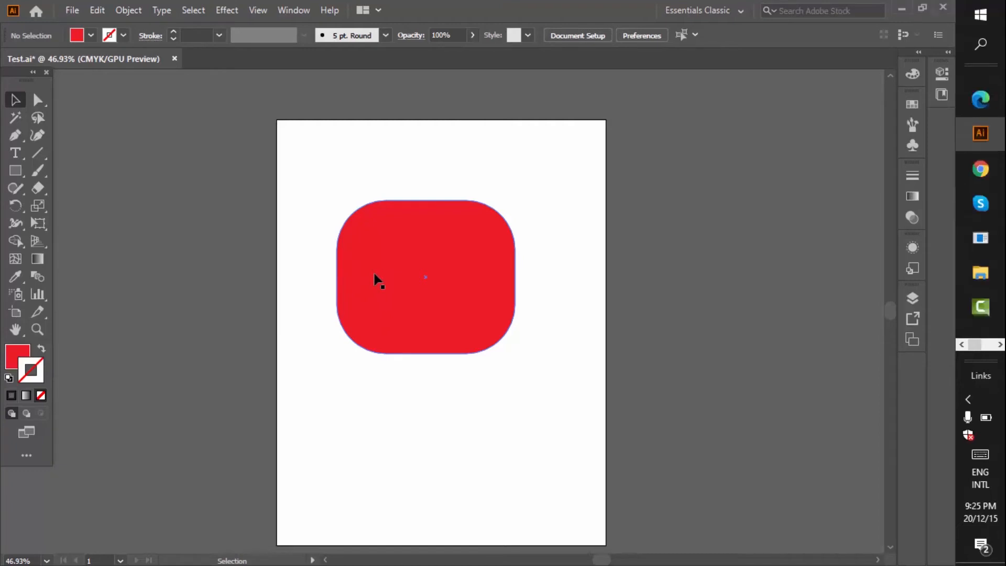
# Step: Compare the handles and options of the rounded rectangle under the Selection tool and the Direct Selection tool
pyautogui.click(375, 276)
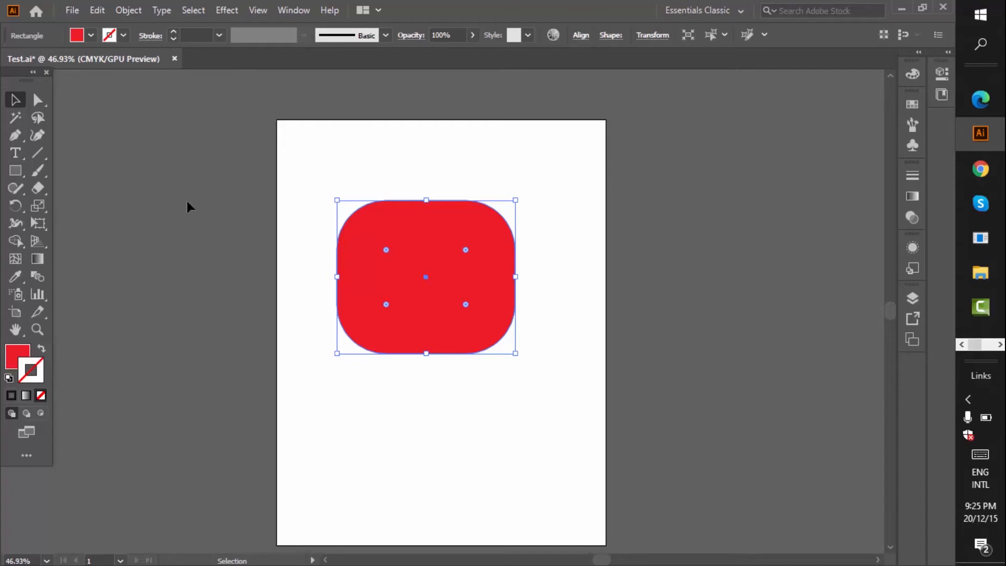
pyautogui.click(309, 288)
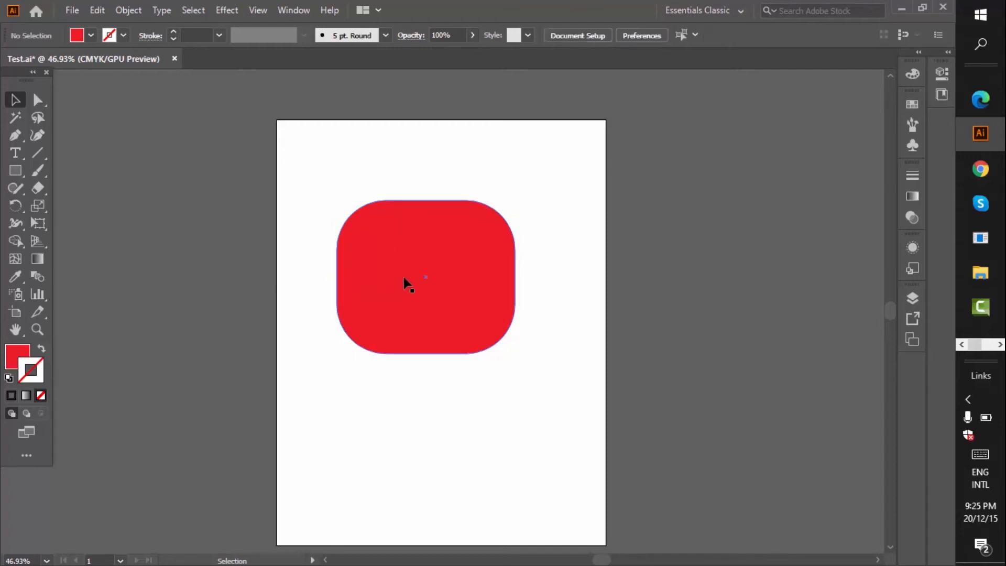
pyautogui.click(375, 235)
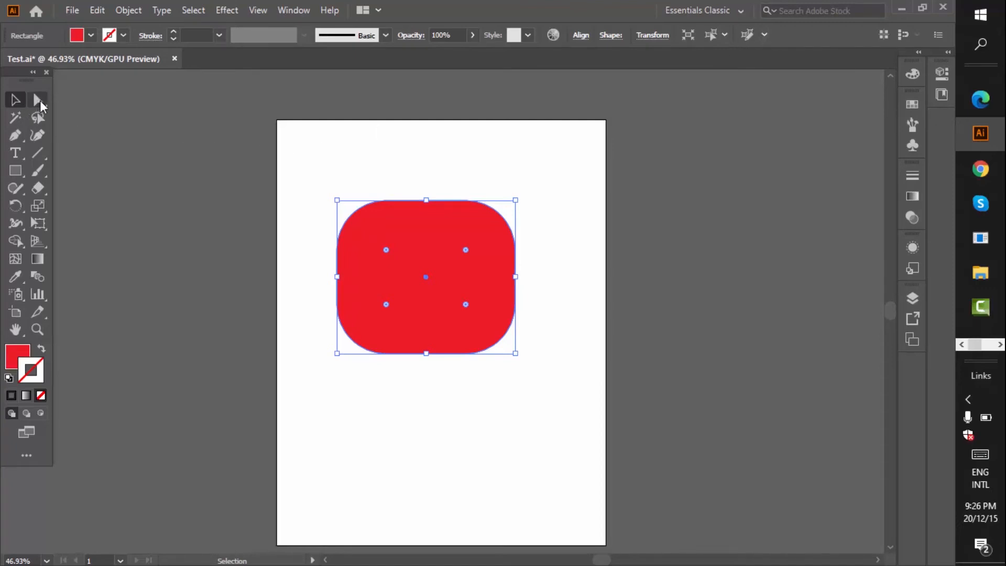
pyautogui.click(38, 100)
pyautogui.click(208, 306)
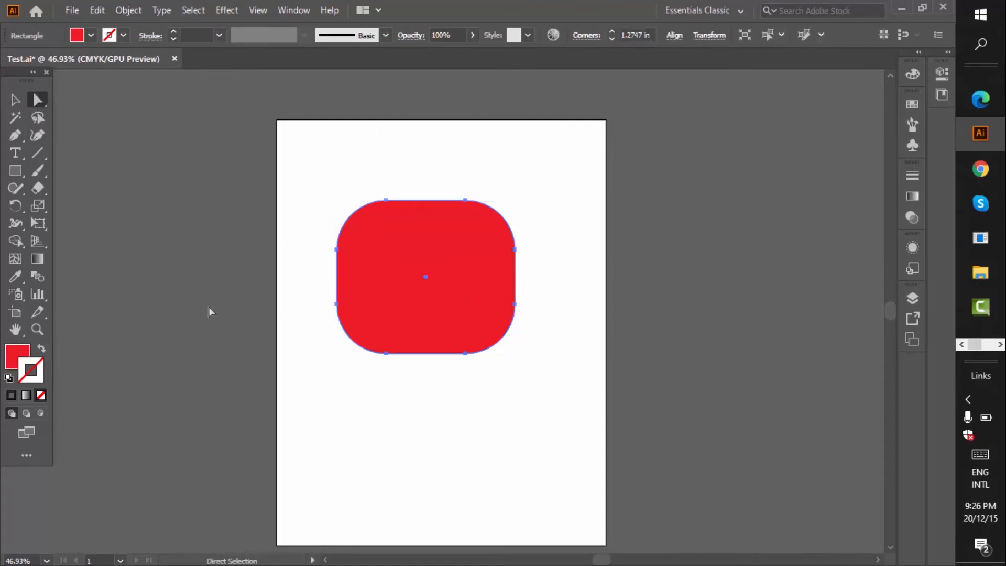
pyautogui.click(381, 276)
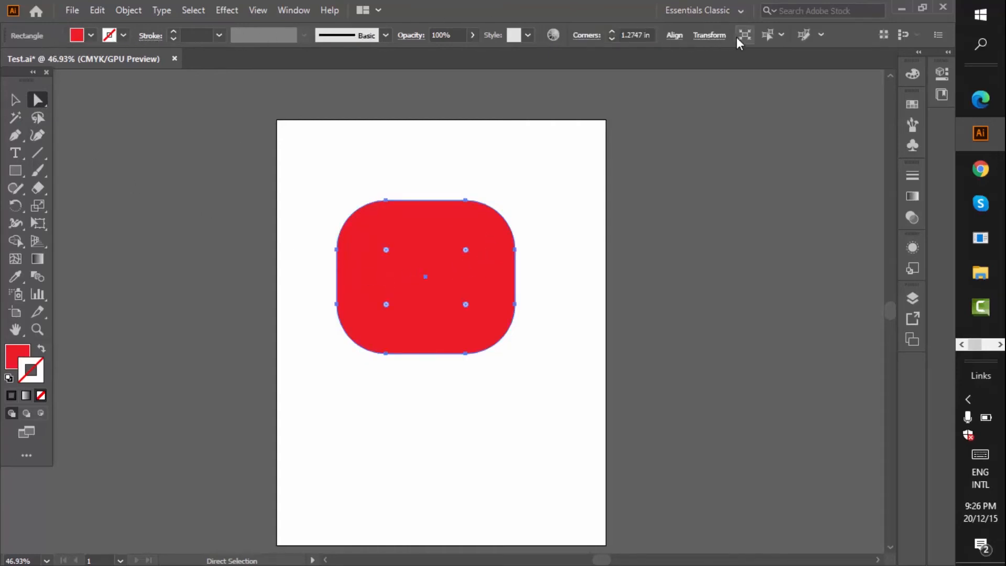
# Step: Convert the two anchor points on the rounded rectangle's top edge to corner points
pyautogui.click(385, 200)
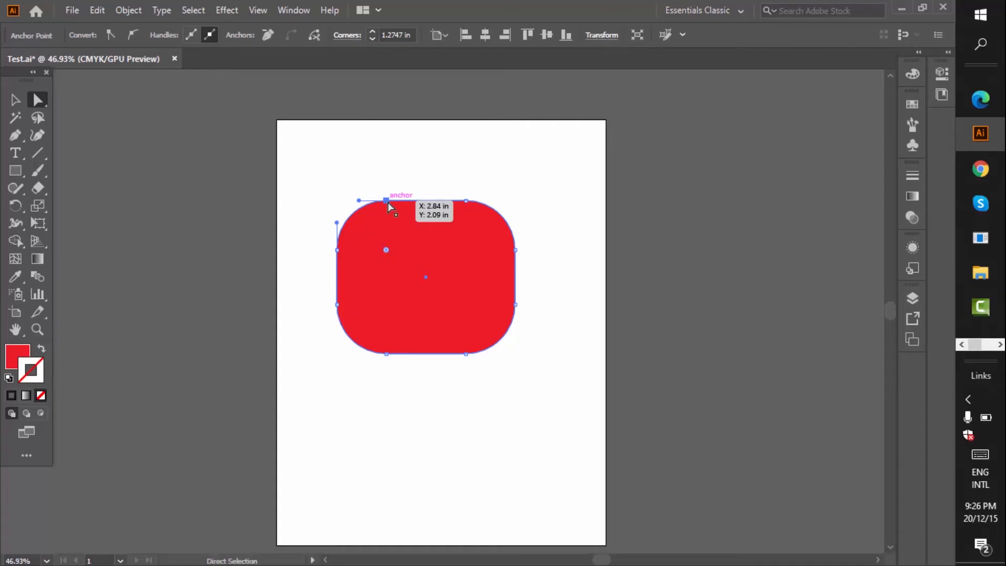
pyautogui.click(111, 35)
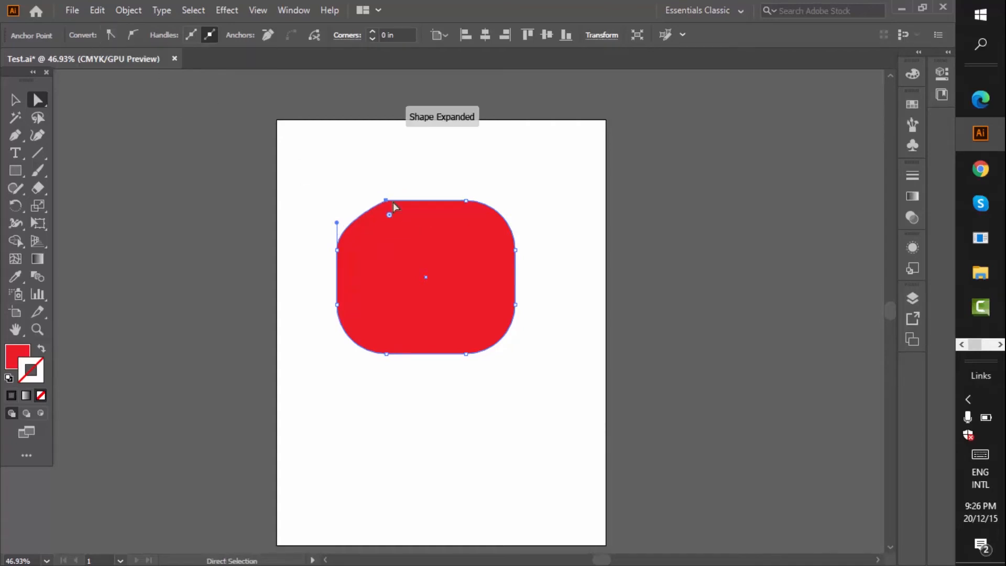
pyautogui.click(465, 200)
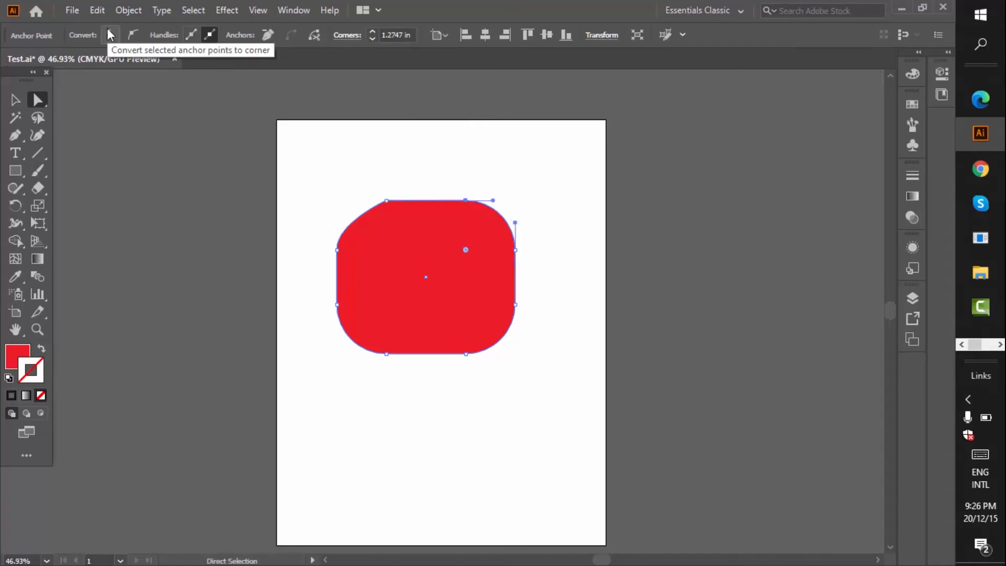
pyautogui.click(110, 34)
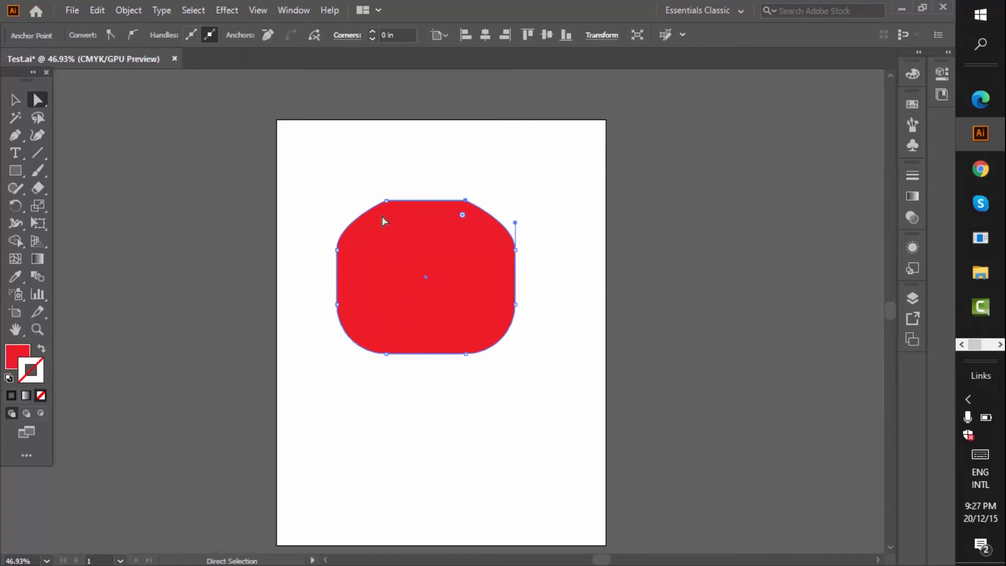
# Step: Convert the same two top-edge anchor points to smooth points
pyautogui.click(388, 201)
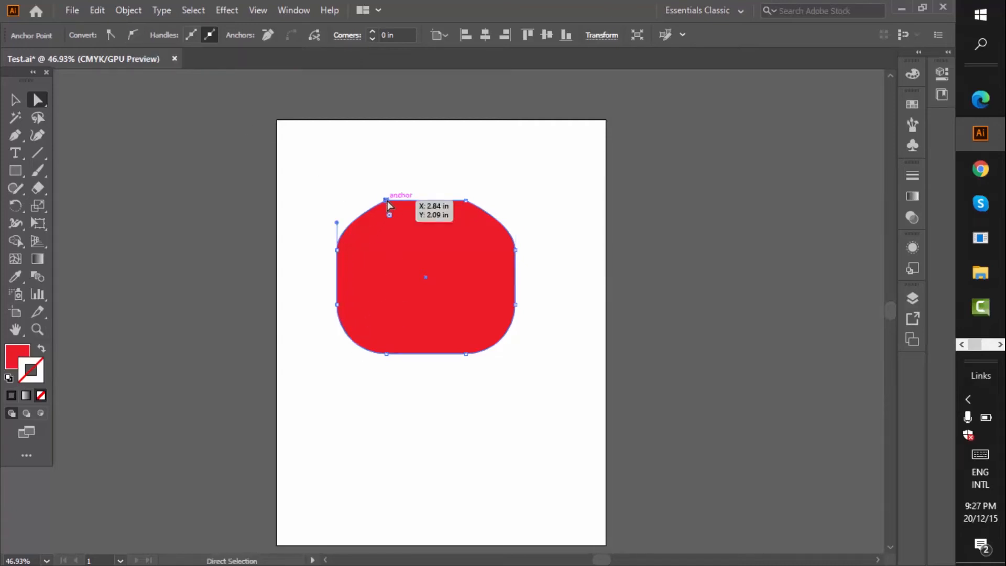
pyautogui.click(133, 36)
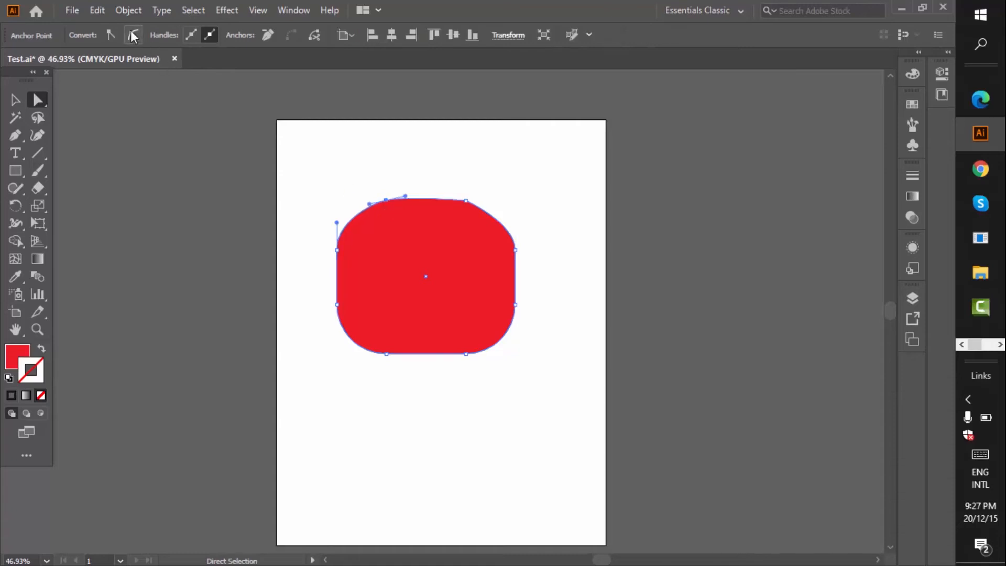
pyautogui.click(466, 200)
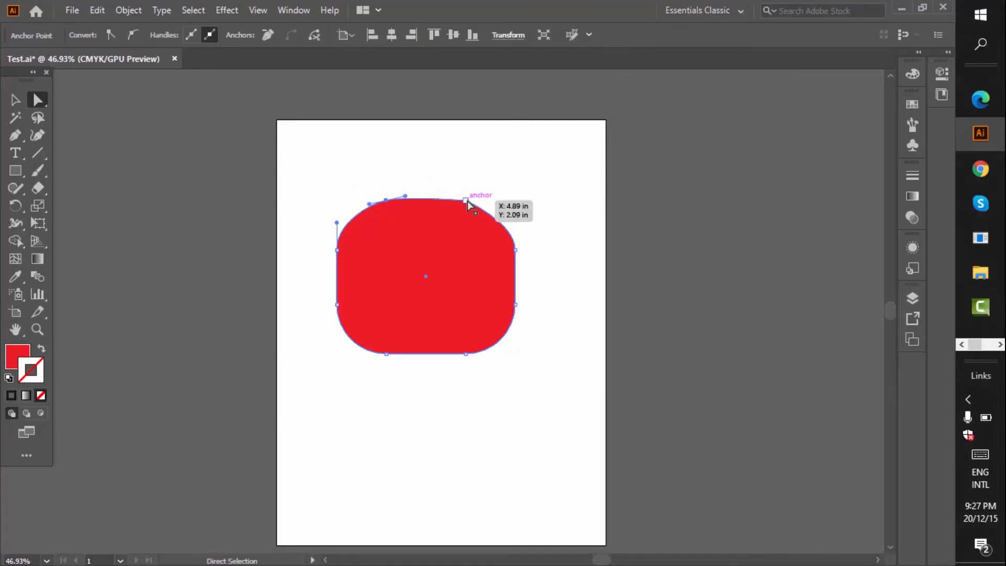
pyautogui.click(466, 201)
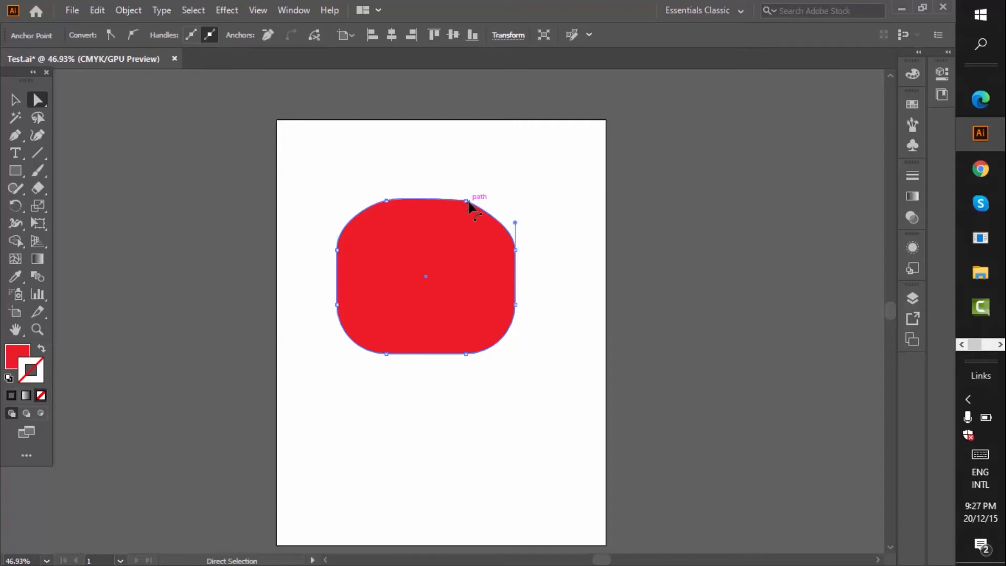
pyautogui.click(133, 35)
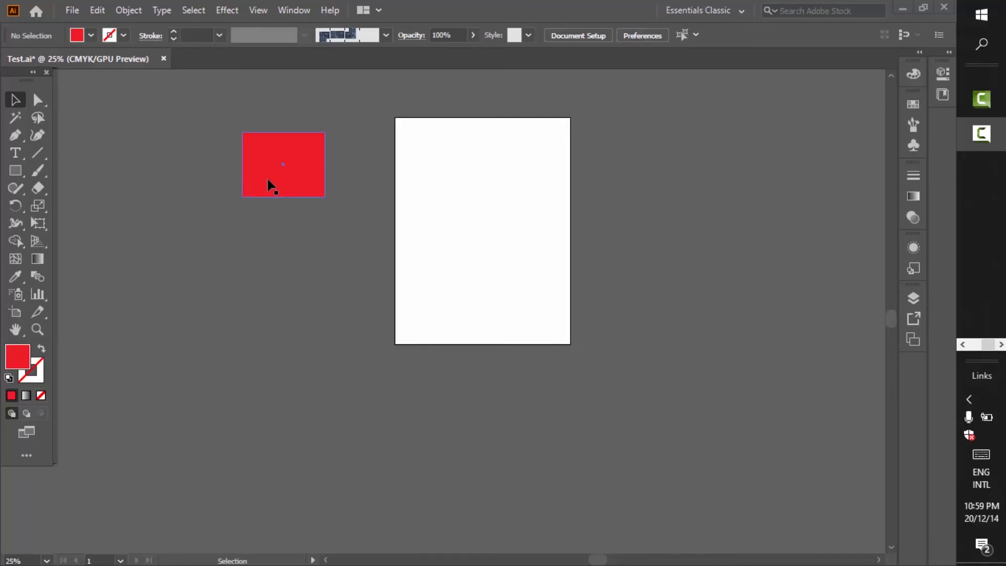
# Step: Draw a closed, irregular four-sided shape across the upper part of the artboard with the Pen tool
pyautogui.click(15, 138)
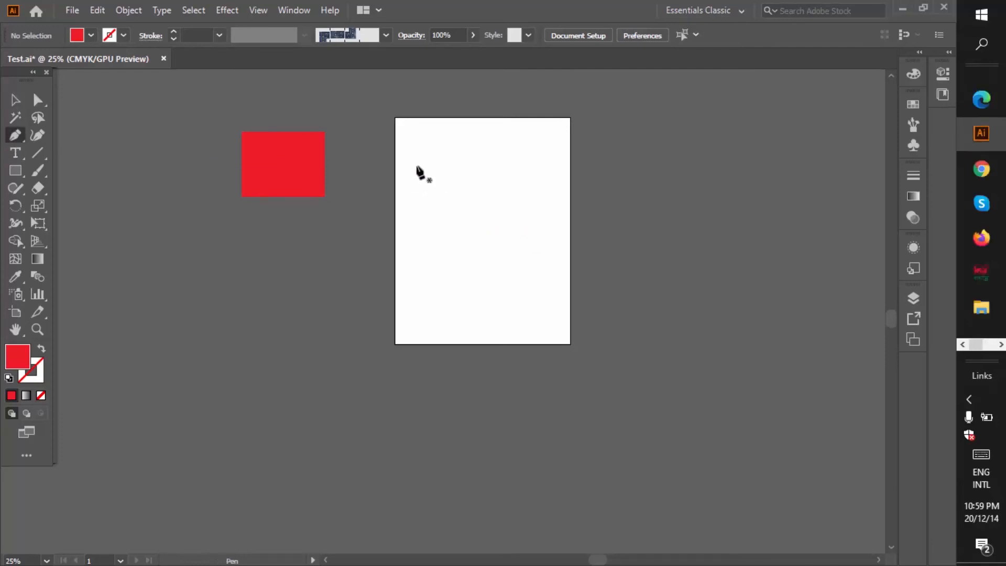
pyautogui.click(416, 164)
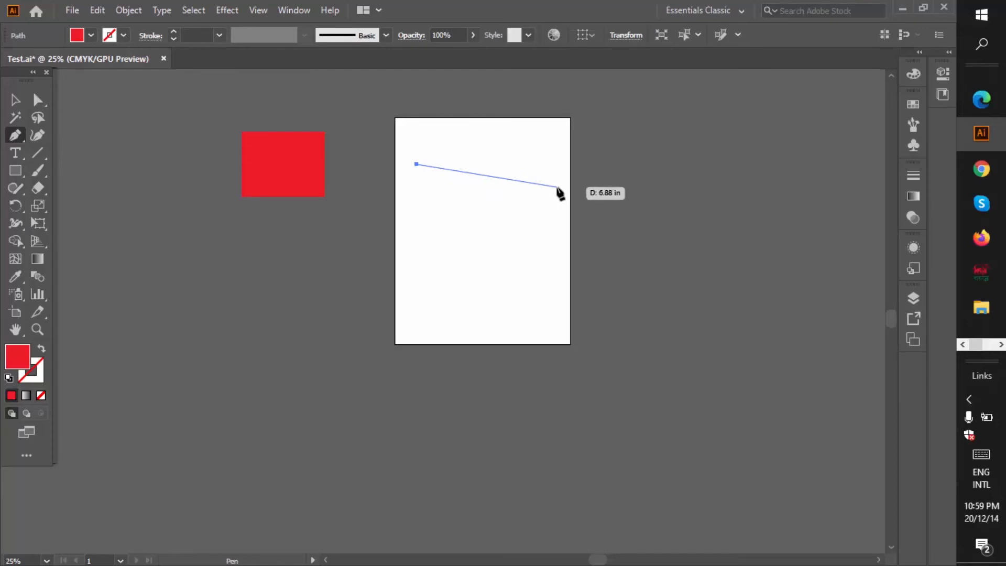
pyautogui.click(556, 187)
pyautogui.click(556, 261)
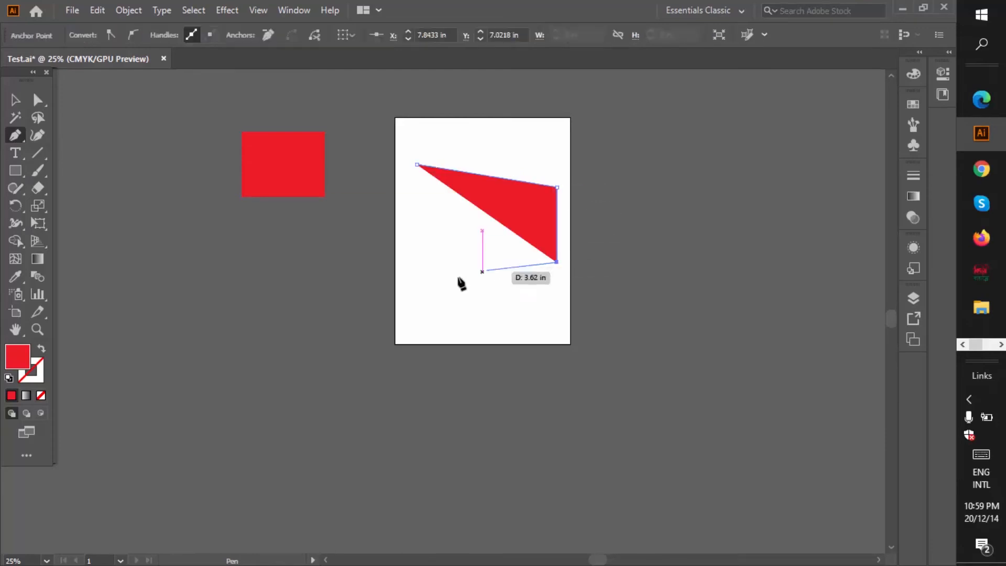
pyautogui.click(408, 268)
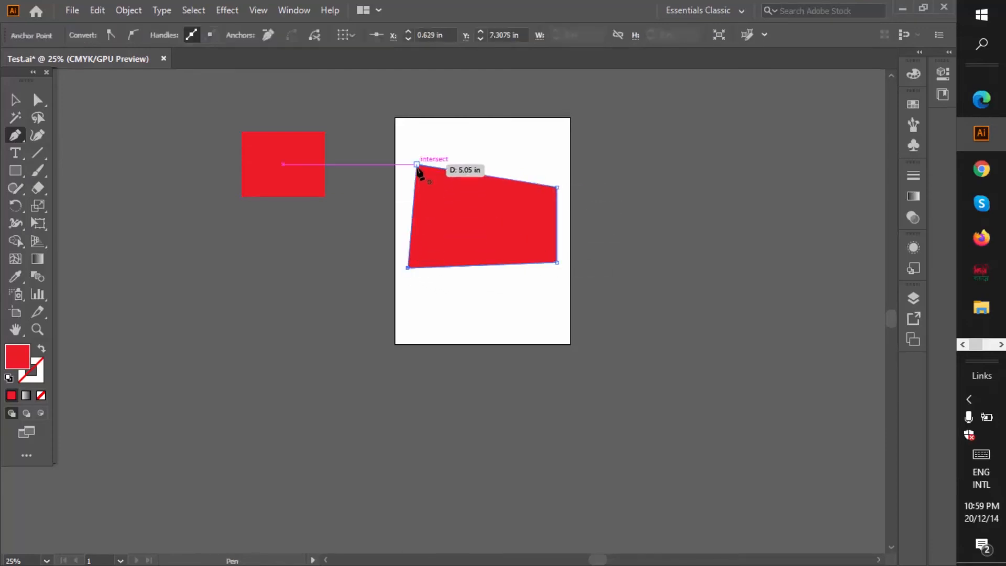
pyautogui.click(417, 166)
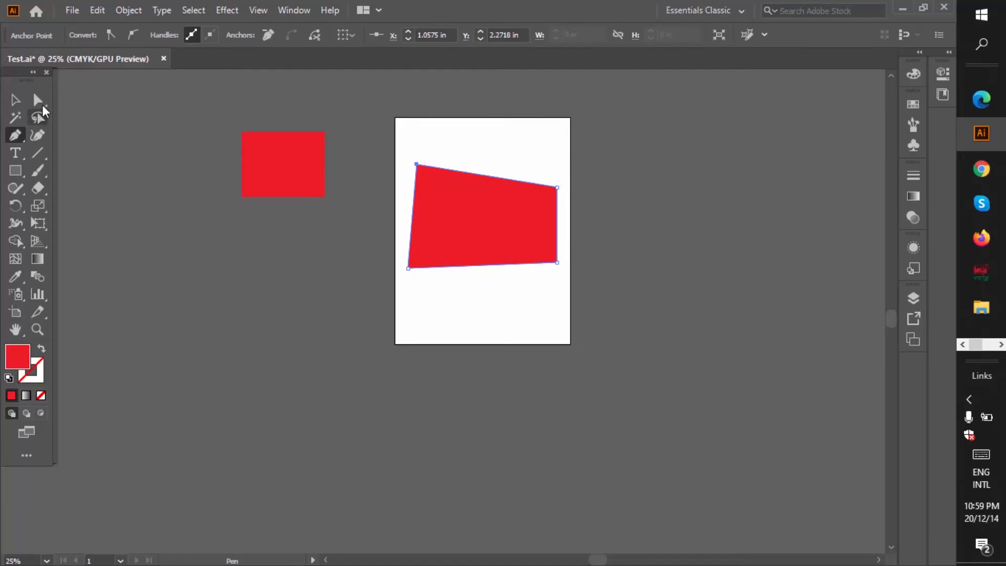
# Step: Square the pen-drawn shape into a rectangle by aligning its upper anchor points to the top, lower ones to the bottom and left ones to the left
pyautogui.click(34, 97)
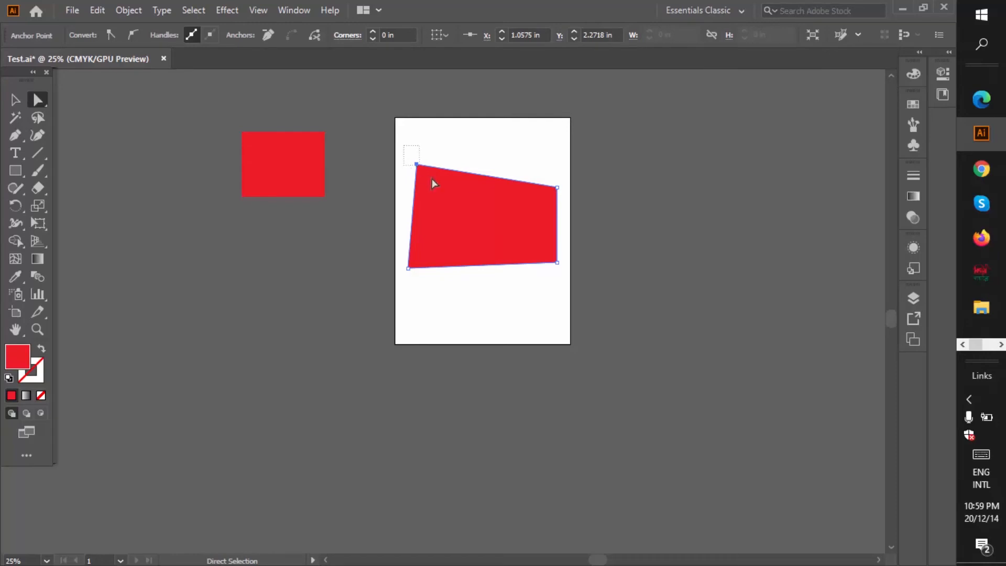
pyautogui.moveTo(432, 179); pyautogui.dragTo(573, 210)
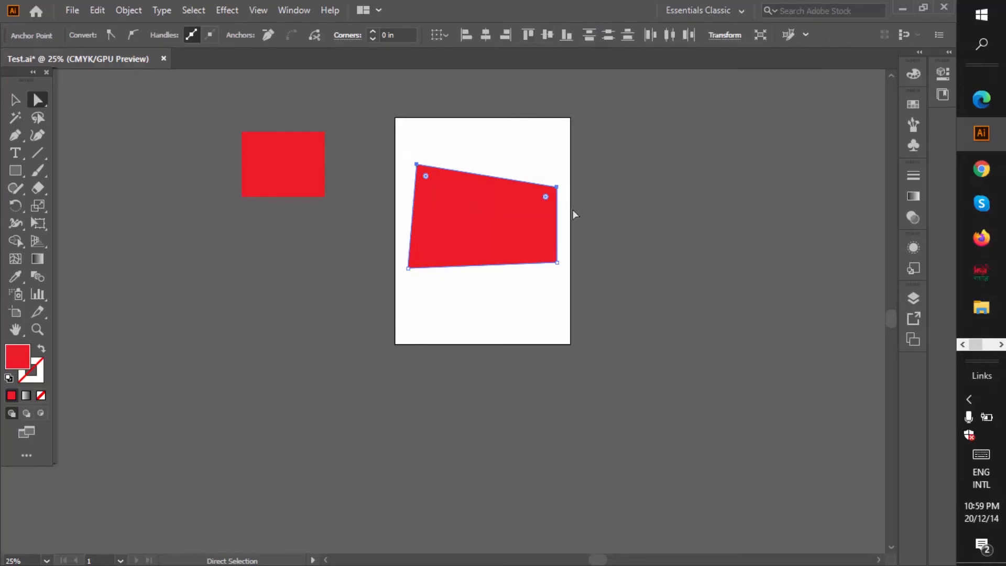
pyautogui.click(527, 35)
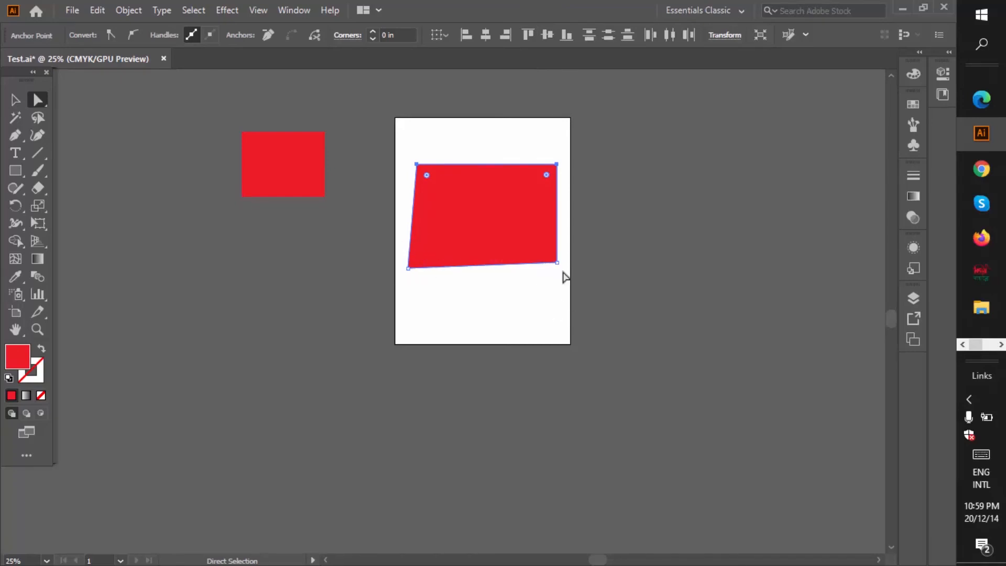
pyautogui.moveTo(579, 301); pyautogui.dragTo(379, 246)
pyautogui.click(566, 35)
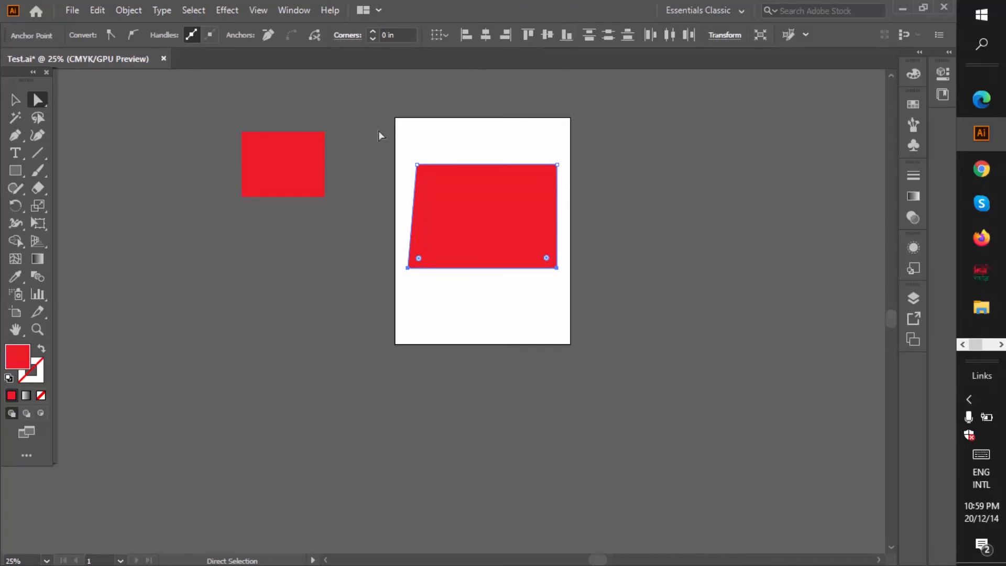
pyautogui.moveTo(378, 131); pyautogui.dragTo(441, 293)
pyautogui.click(467, 37)
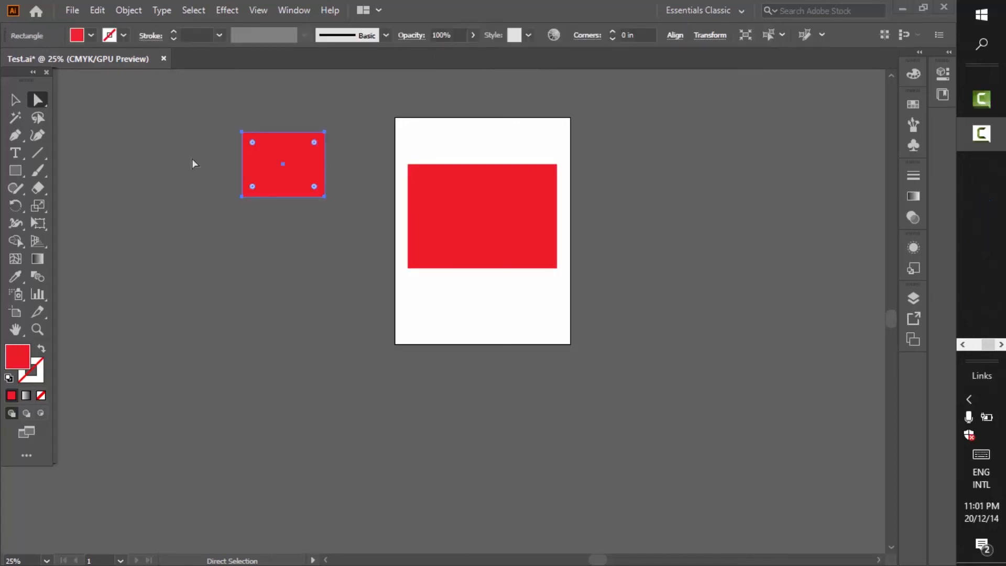
# Step: With the Group Selection tool, nudge the small red rectangle left and place one copy below it and another at the artboard's lower-left corner
pyautogui.click(38, 99)
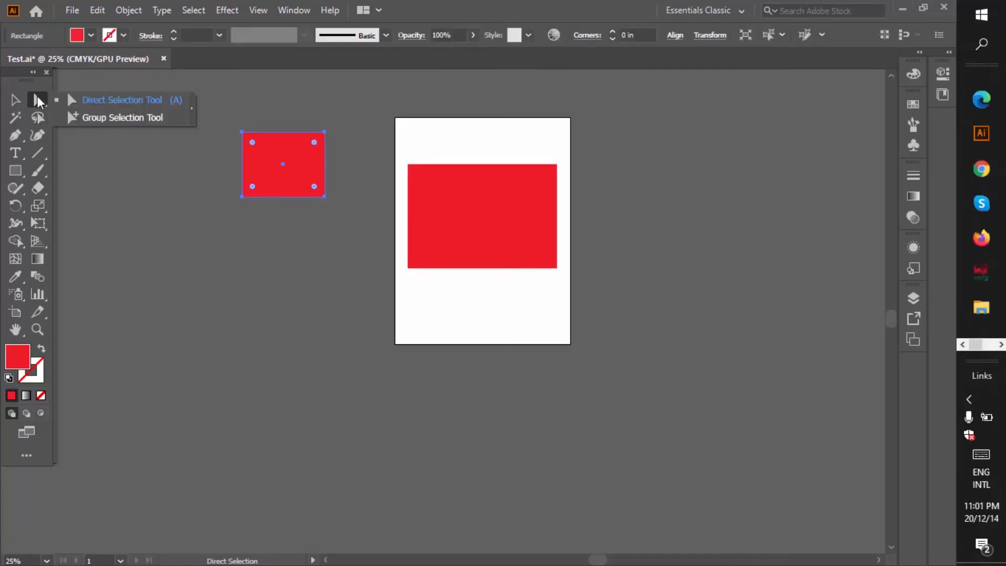
pyautogui.click(110, 118)
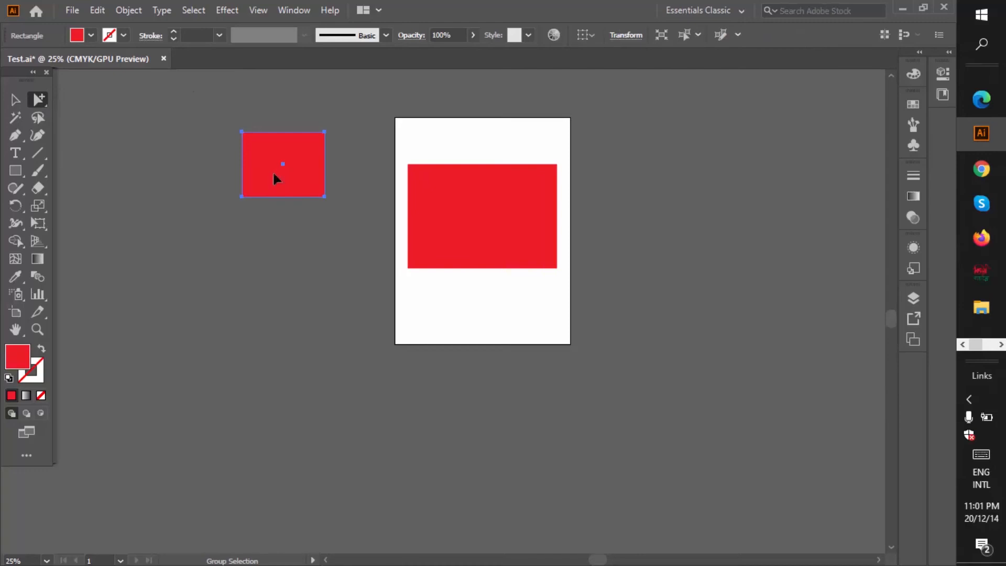
pyautogui.moveTo(272, 171); pyautogui.dragTo(263, 173)
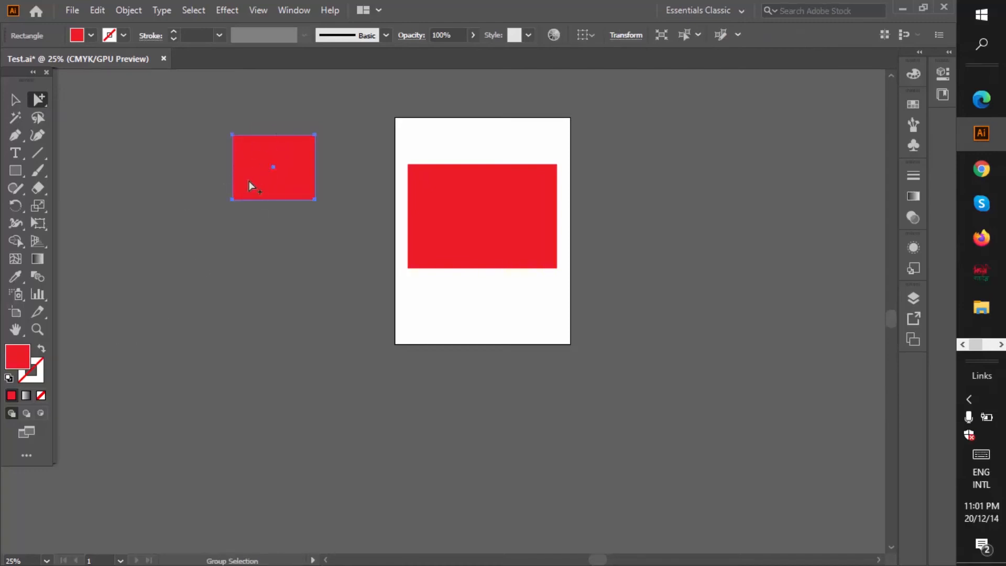
pyautogui.moveTo(254, 184); pyautogui.dragTo(419, 354)
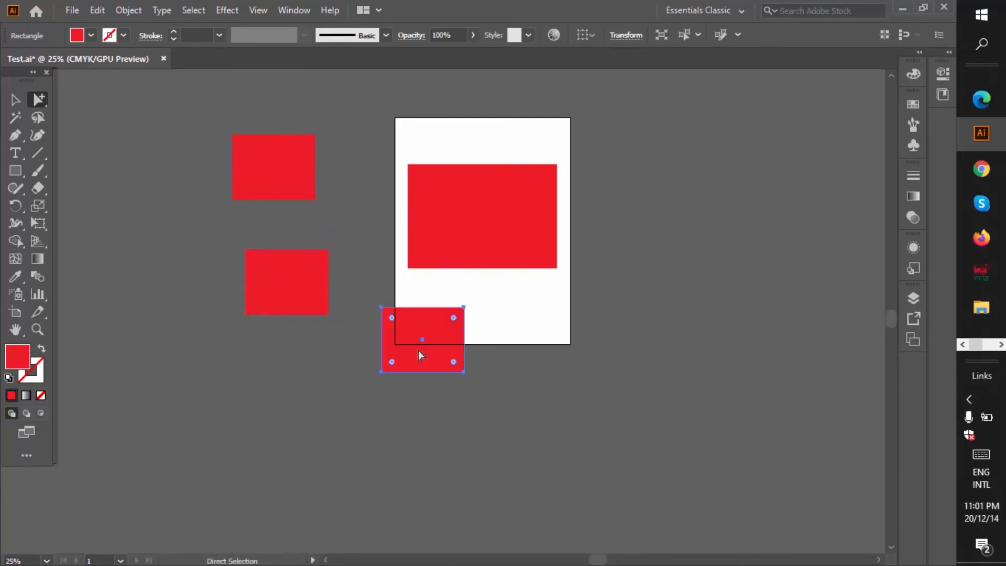
# Step: Duplicate the large red rectangle, placing two stacked copies right of the artboard and one over its upper-left corner
pyautogui.moveTo(490, 239); pyautogui.dragTo(661, 171)
pyautogui.moveTo(661, 170); pyautogui.dragTo(660, 323)
pyautogui.moveTo(482, 241); pyautogui.dragTo(400, 117)
# Step: Fill the large rectangle overlapping the artboard's upper-left corner with dark green
pyautogui.scroll(1, 413, 324)
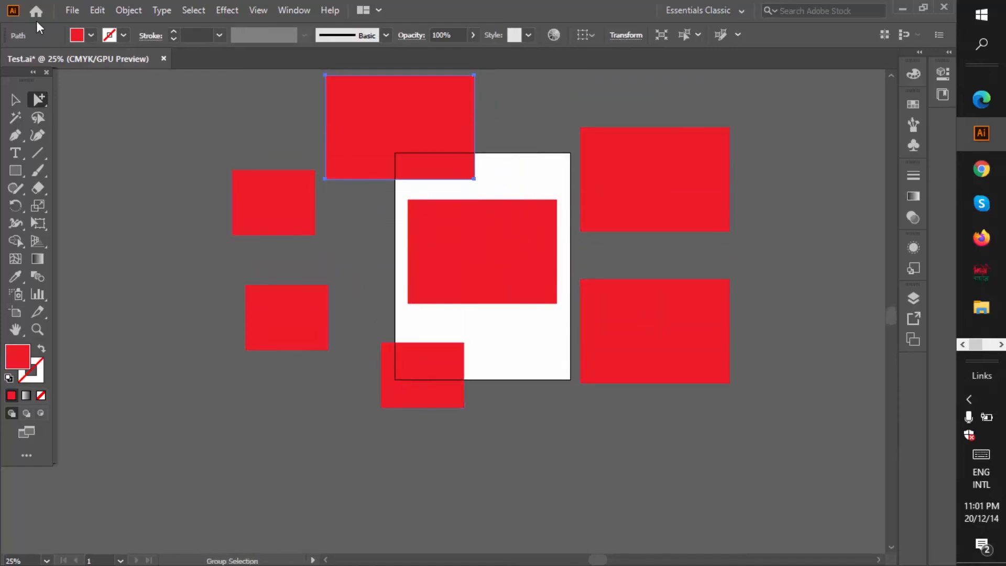
pyautogui.click(91, 35)
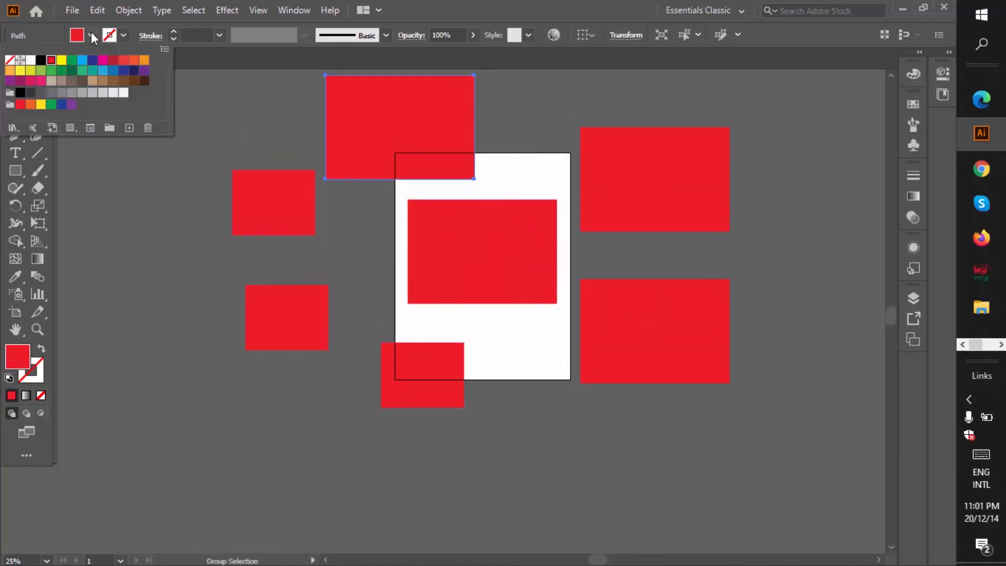
pyautogui.click(72, 71)
pyautogui.click(268, 218)
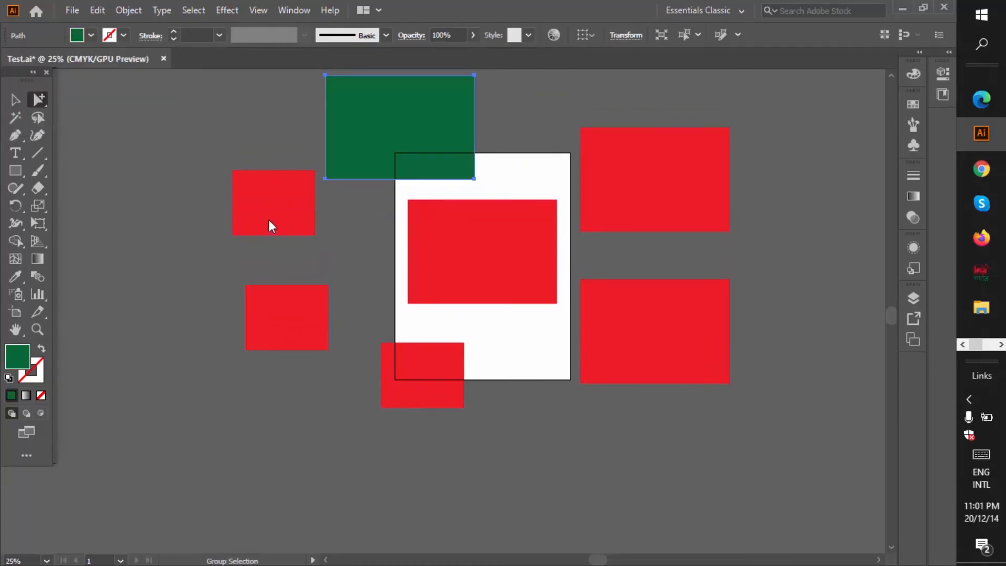
# Step: Fill the upper small rectangle left of the artboard with yellow
pyautogui.click(242, 200)
pyautogui.click(219, 35)
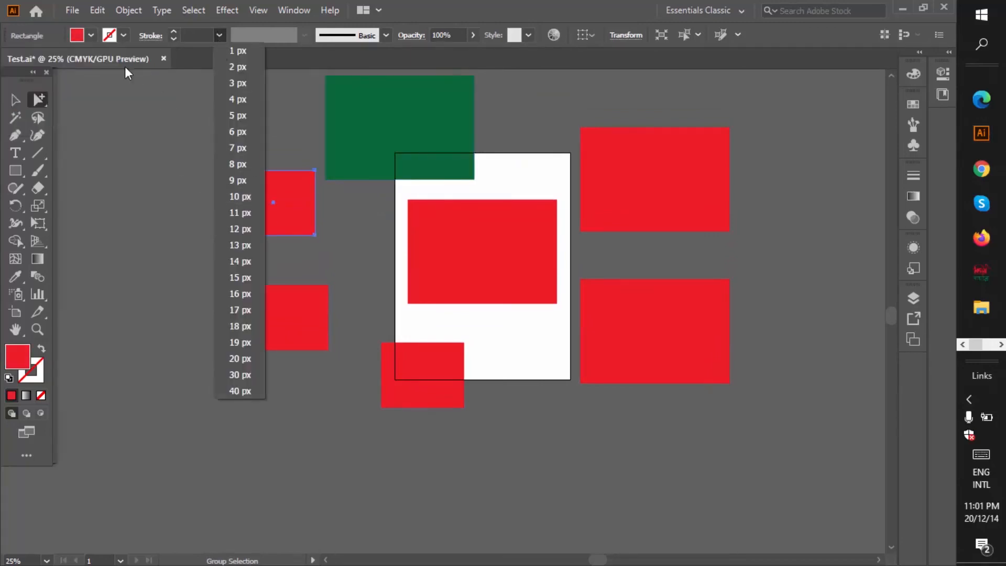
pyautogui.click(94, 34)
pyautogui.click(91, 35)
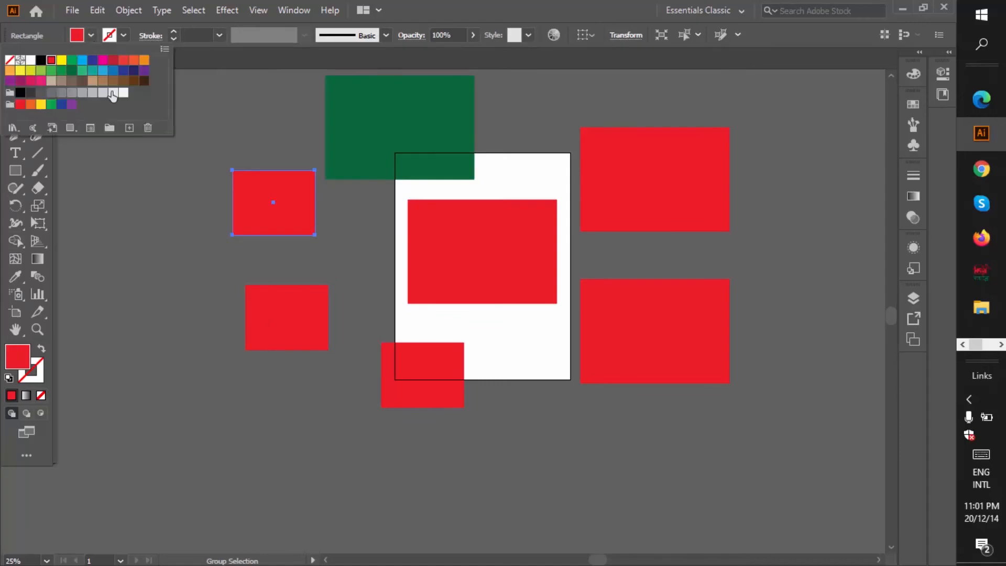
pyautogui.click(61, 59)
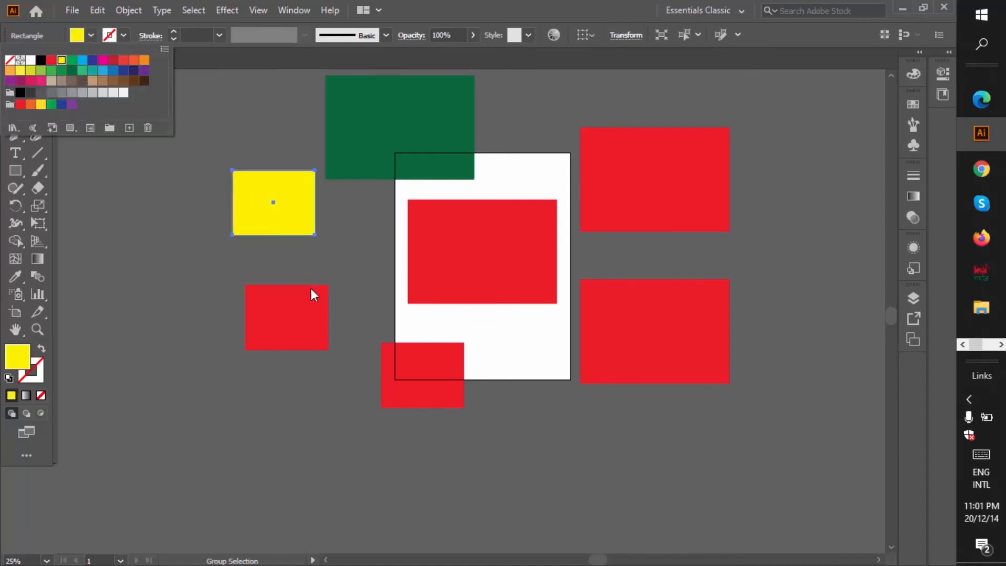
# Step: Fill the lower small rectangle left of the artboard with brown and the large rectangle on the artboard with dark magenta
pyautogui.click(301, 319)
pyautogui.click(90, 36)
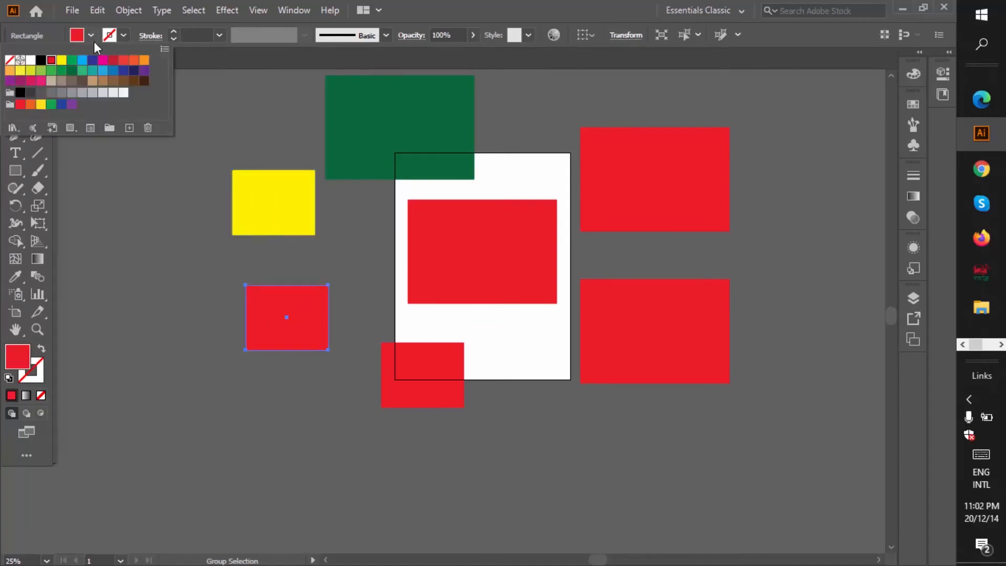
pyautogui.click(133, 81)
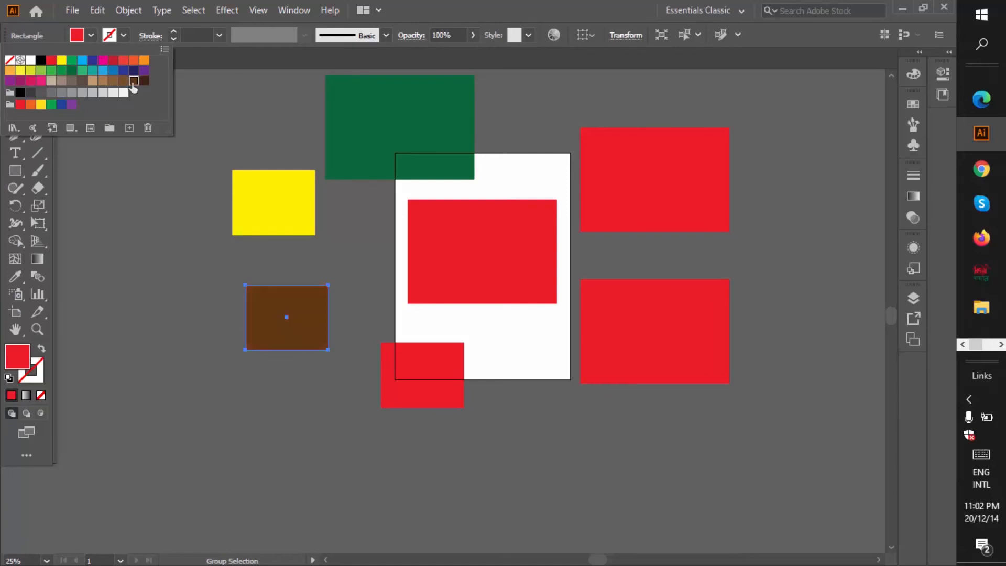
pyautogui.click(445, 270)
pyautogui.click(445, 270)
pyautogui.click(90, 36)
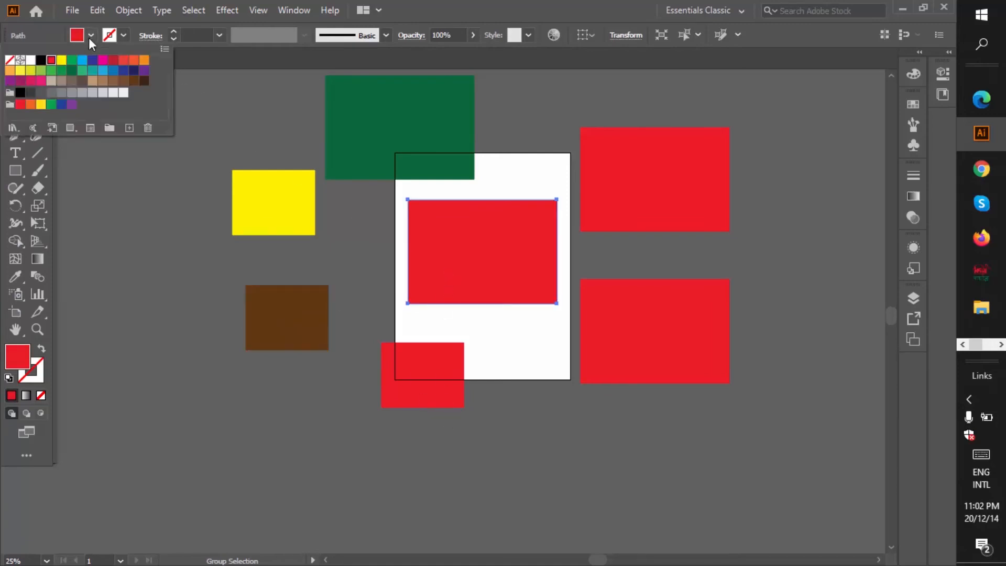
pyautogui.click(20, 83)
# Step: Fill the lower large rectangle right of the artboard with light orange
pyautogui.click(633, 349)
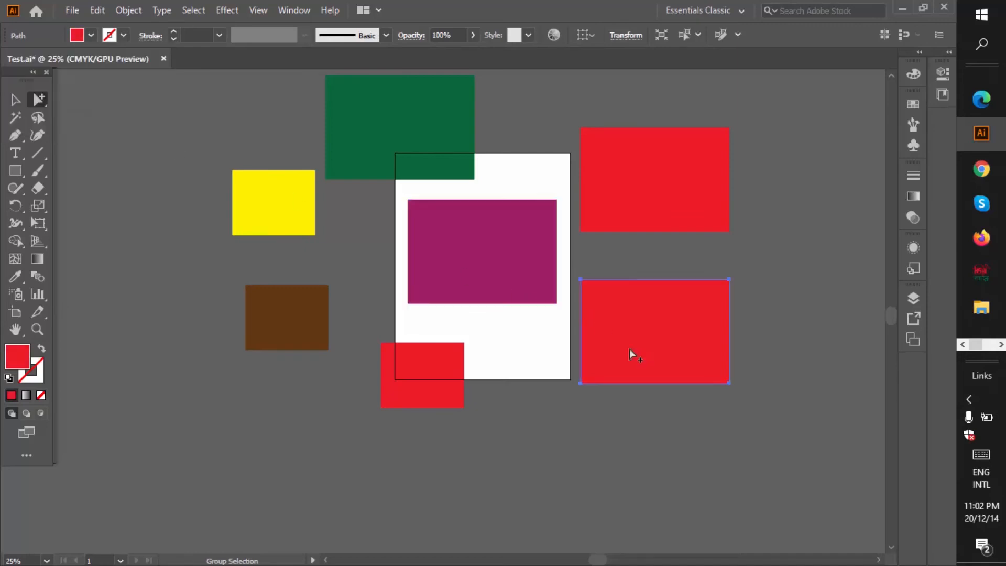
pyautogui.click(90, 35)
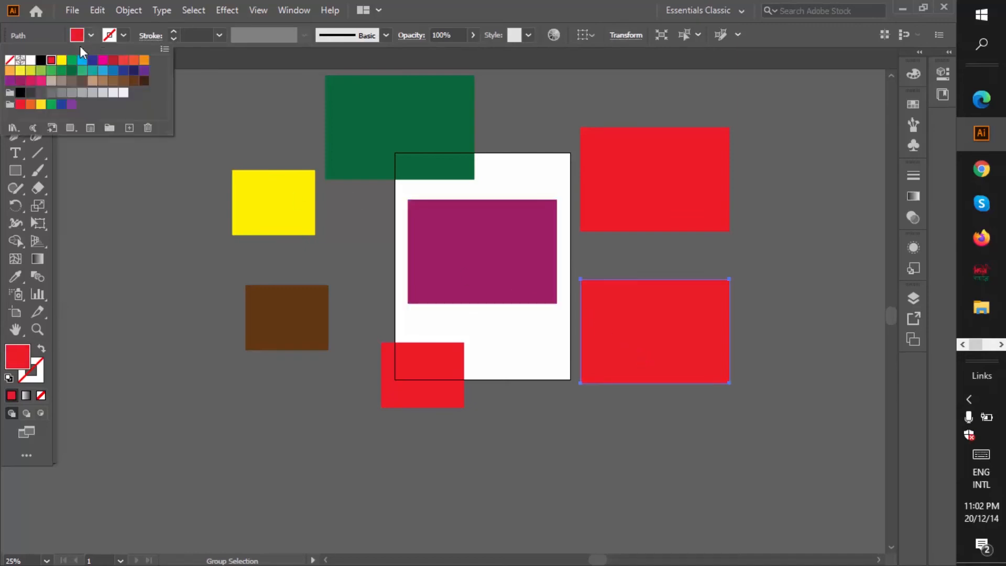
pyautogui.click(10, 71)
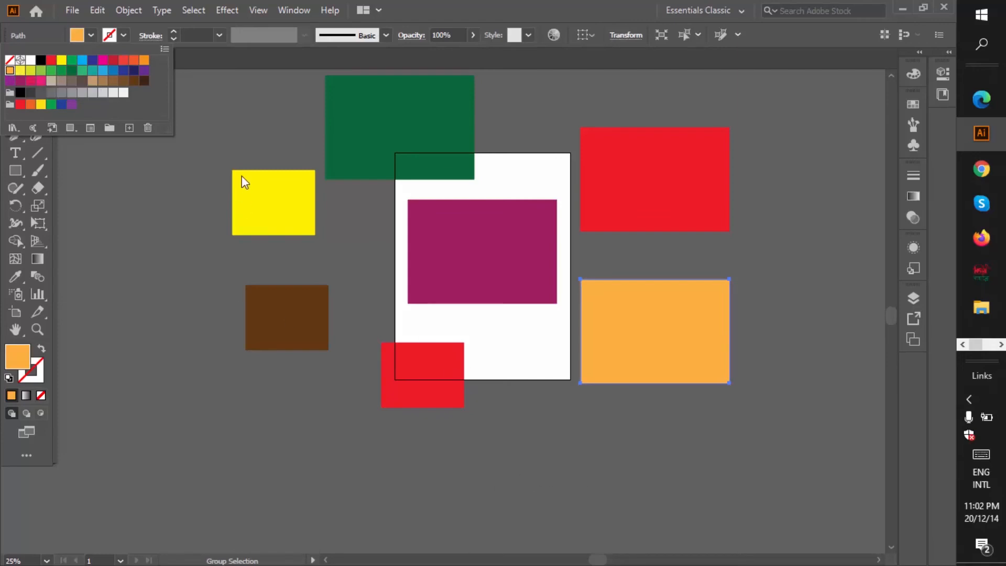
pyautogui.click(187, 84)
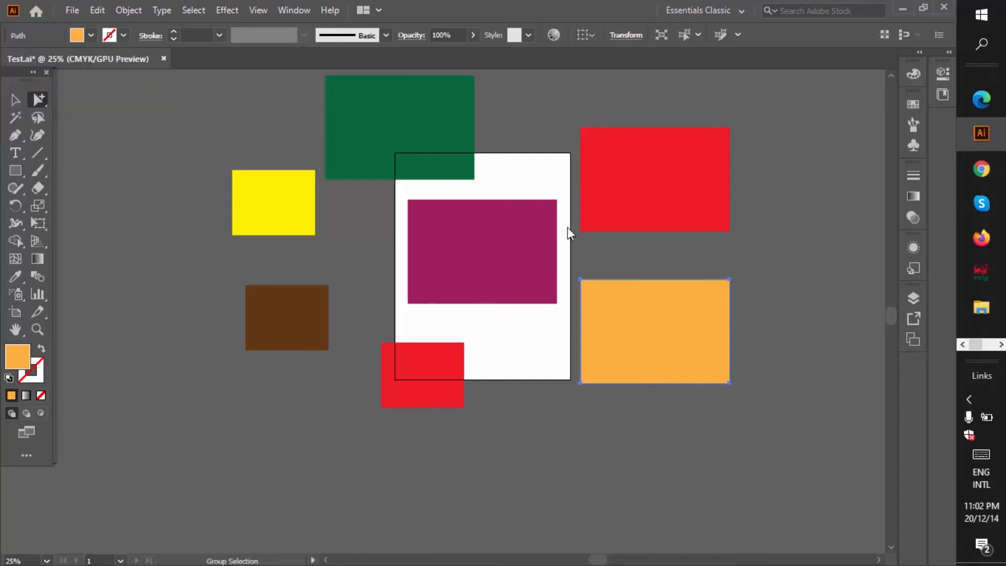
# Step: Select all the rectangles in the document and group them
pyautogui.click(13, 99)
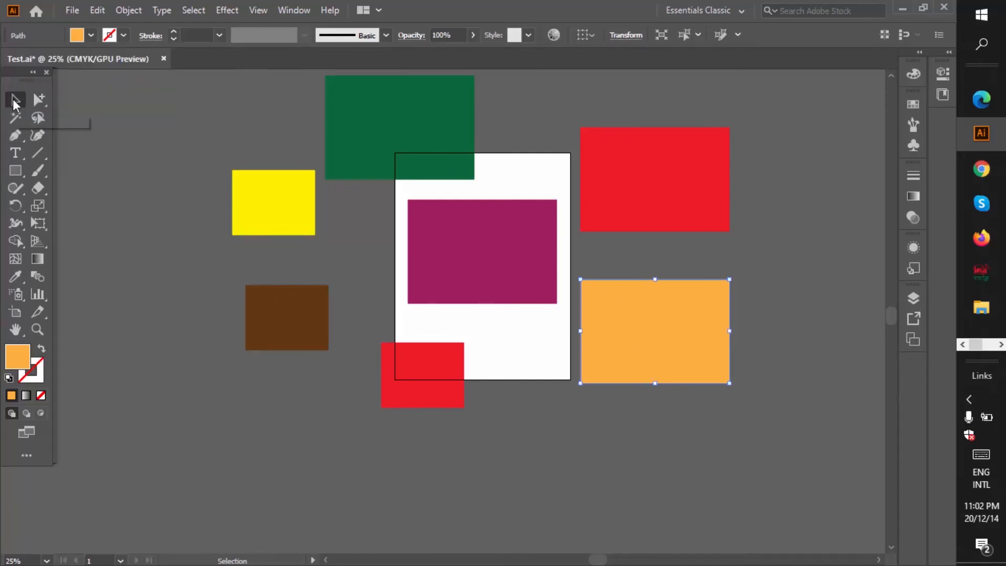
pyautogui.scroll(3, 216, 275)
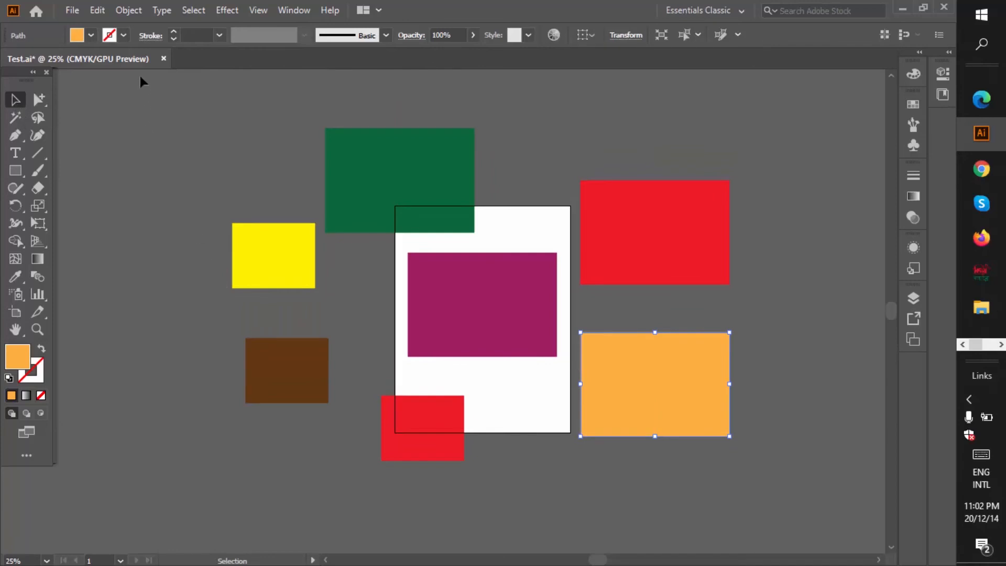
pyautogui.hotkey('ctrl', 'a')
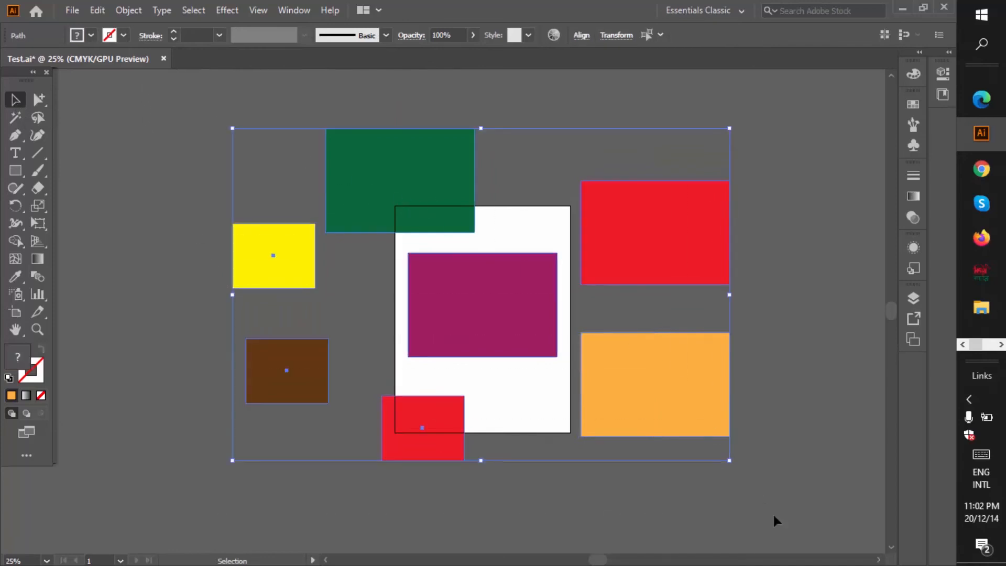
pyautogui.press('ctrl')
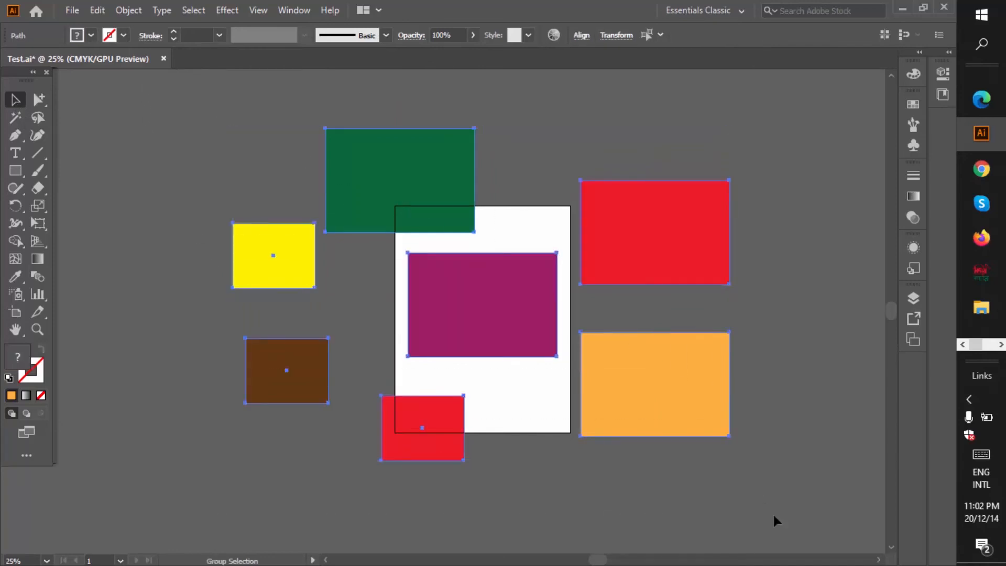
pyautogui.hotkey('ctrl', 'g')
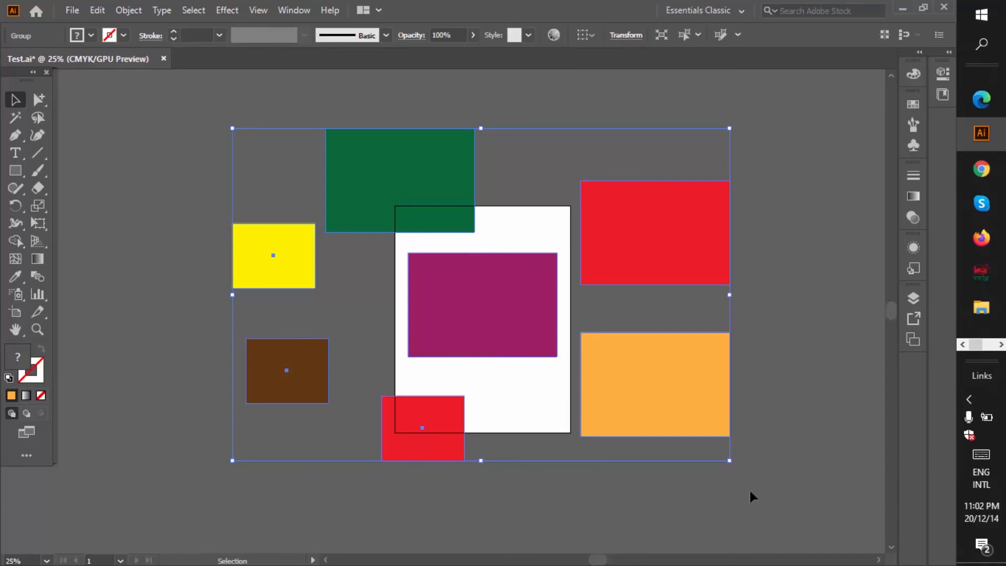
# Step: Move the grouped rectangles around together, undo one of the moves, and shift the whole group left across the artboard
pyautogui.scroll(-2, 663, 465)
pyautogui.moveTo(478, 269); pyautogui.dragTo(464, 329)
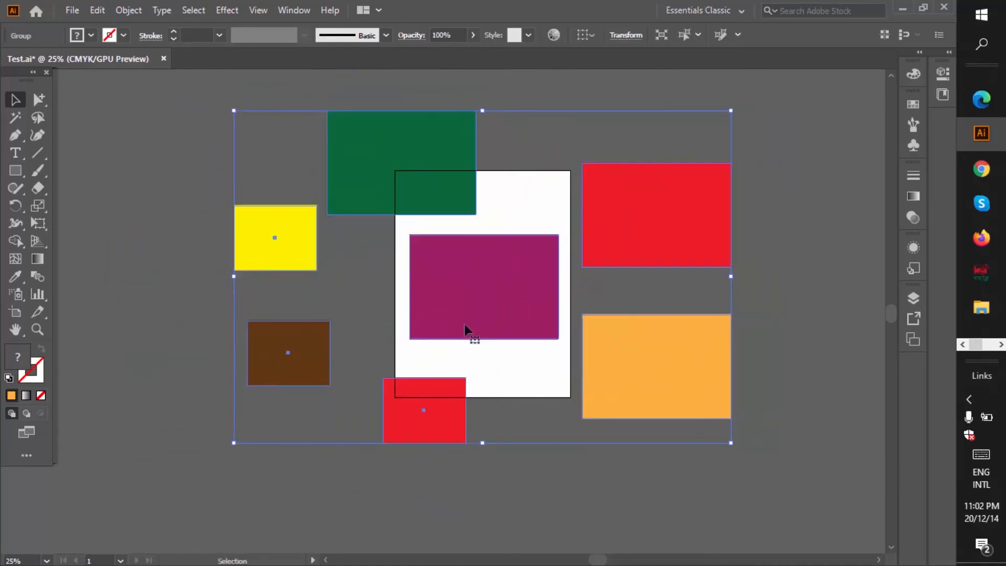
pyautogui.moveTo(477, 285); pyautogui.dragTo(421, 259)
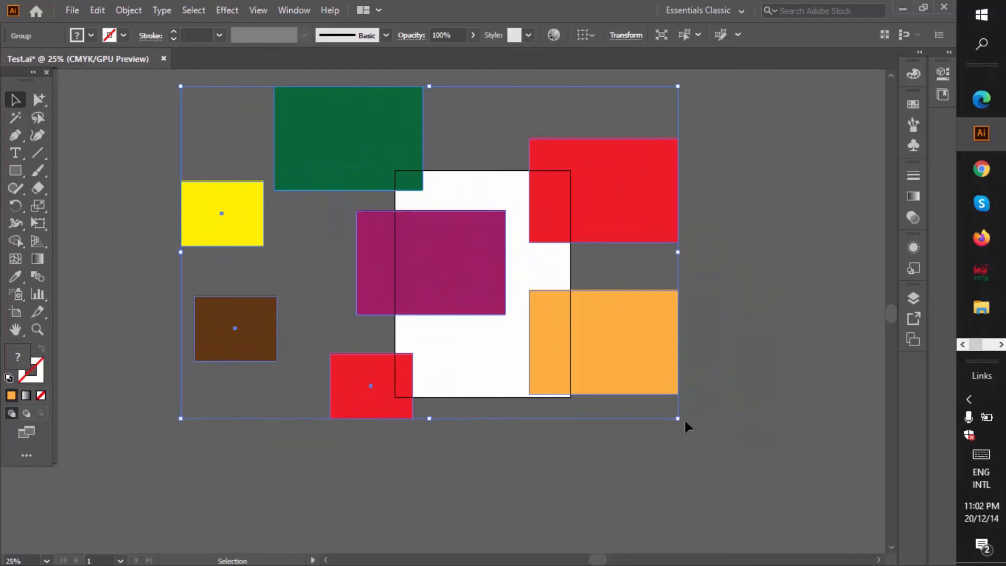
pyautogui.hotkey('ctrl', 'z')
pyautogui.moveTo(487, 278); pyautogui.dragTo(461, 297)
pyautogui.click(424, 318)
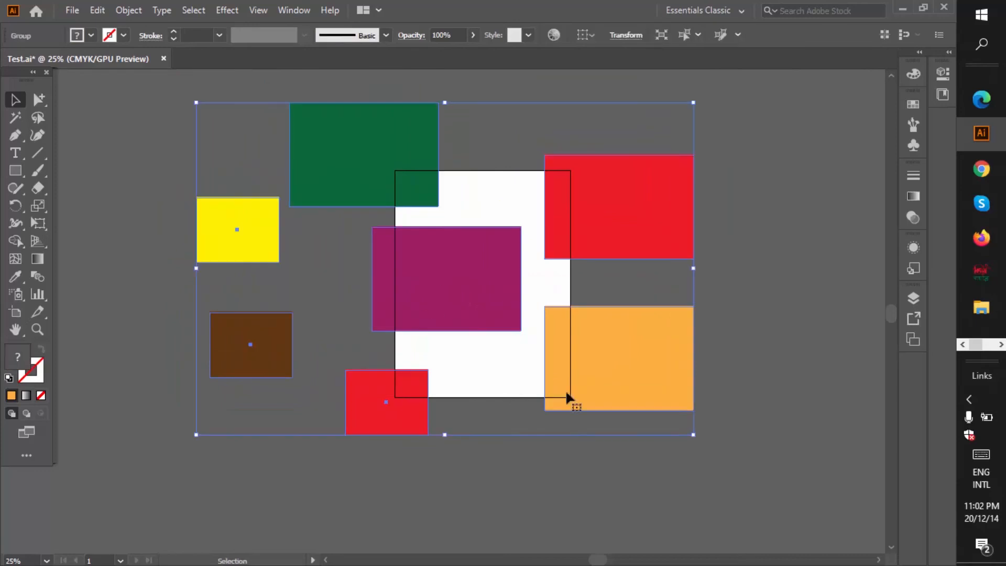
# Step: Ungroup the grouped coloured rectangles and clear the selection
pyautogui.click(541, 419)
pyautogui.rightClick(470, 277)
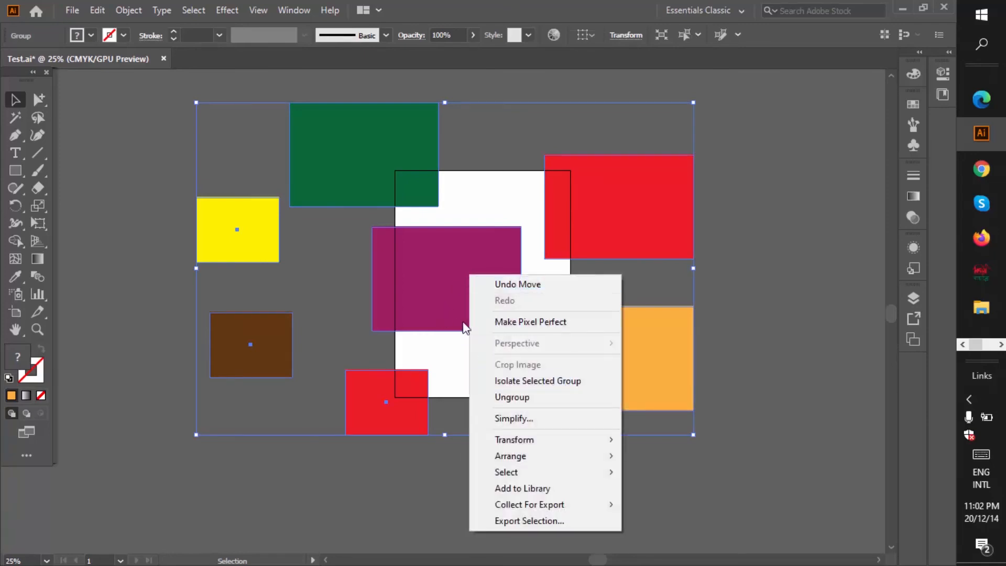
pyautogui.click(520, 399)
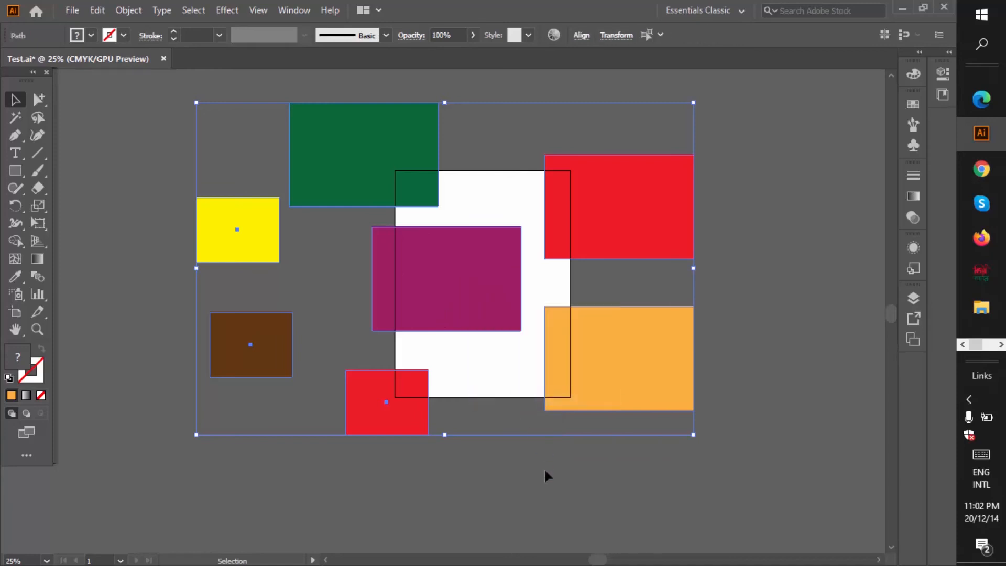
pyautogui.click(545, 469)
# Step: Move the light orange, large red, dark magenta and small red rectangles individually to new positions around the artboard
pyautogui.click(611, 360)
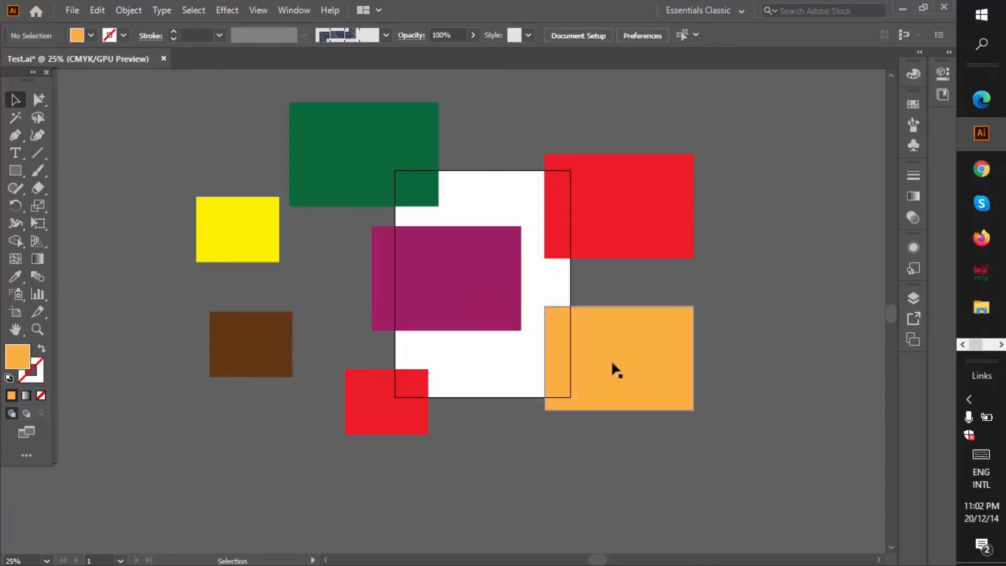
pyautogui.moveTo(612, 360); pyautogui.dragTo(695, 423)
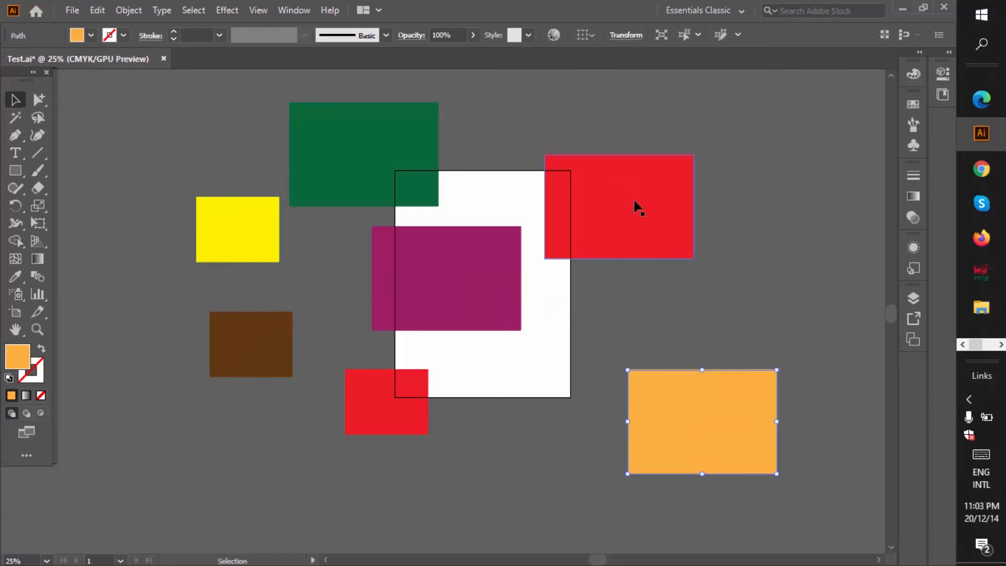
pyautogui.moveTo(635, 209); pyautogui.dragTo(697, 181)
pyautogui.click(643, 350)
pyautogui.moveTo(673, 426); pyautogui.dragTo(622, 387)
pyautogui.moveTo(443, 289); pyautogui.dragTo(466, 303)
pyautogui.moveTo(388, 385); pyautogui.dragTo(394, 401)
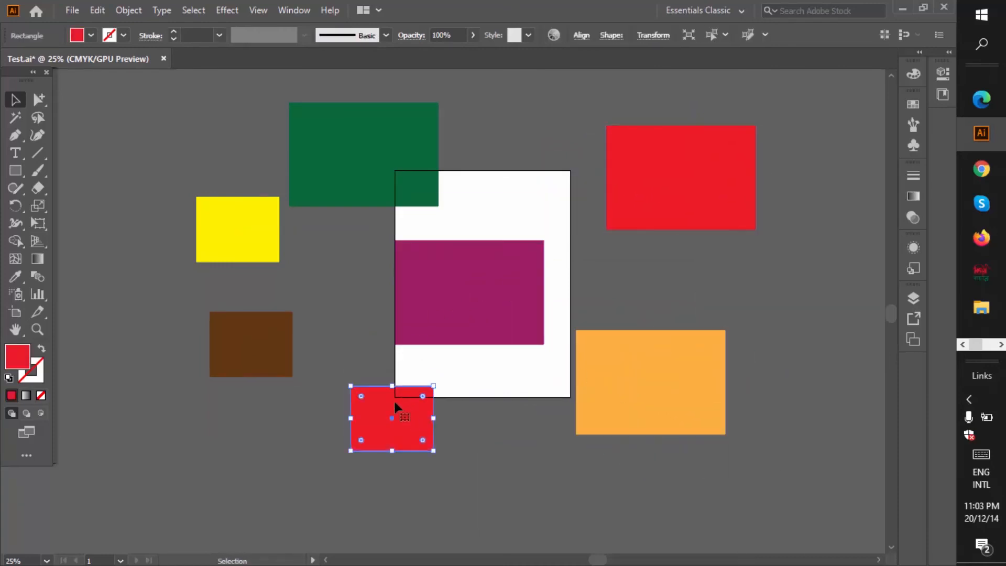
# Step: Select all the coloured rectangles and group them
pyautogui.click(104, 126)
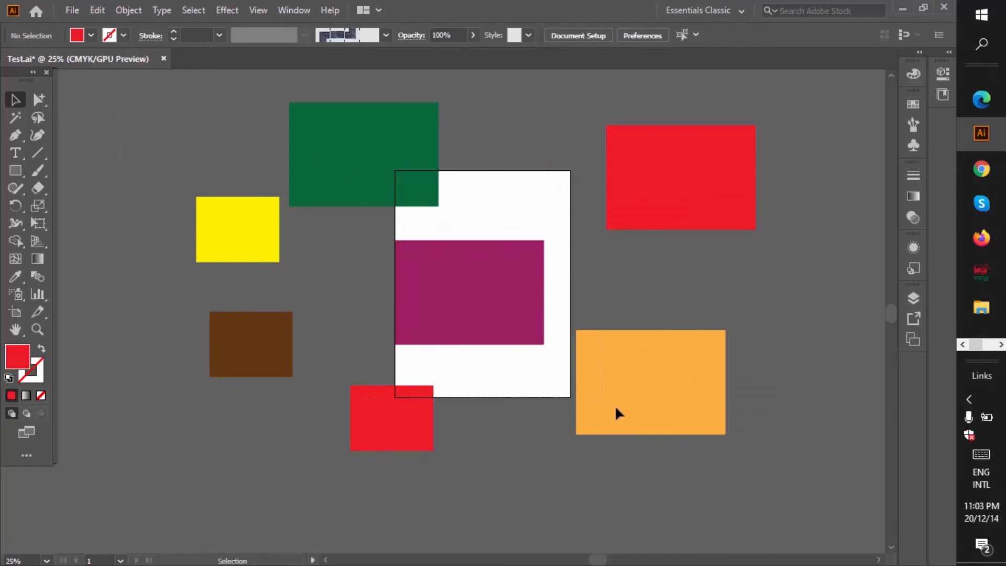
pyautogui.hotkey('ctrl', 'a')
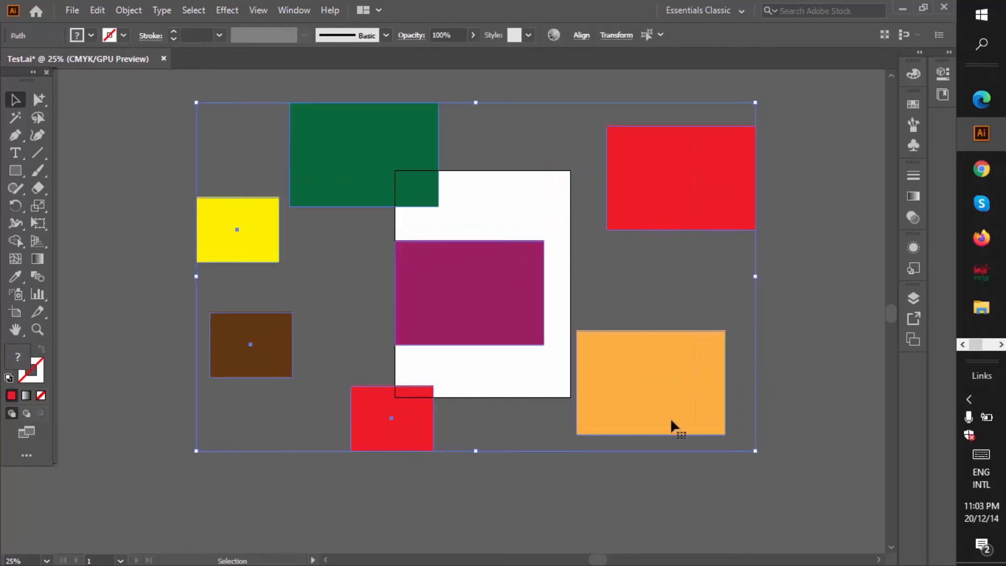
pyautogui.rightClick(591, 369)
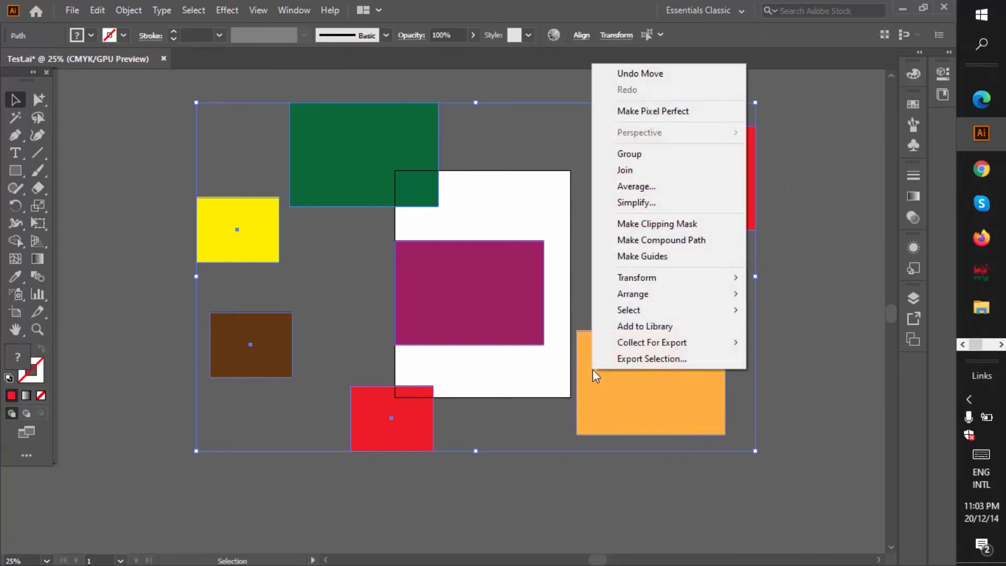
pyautogui.click(633, 156)
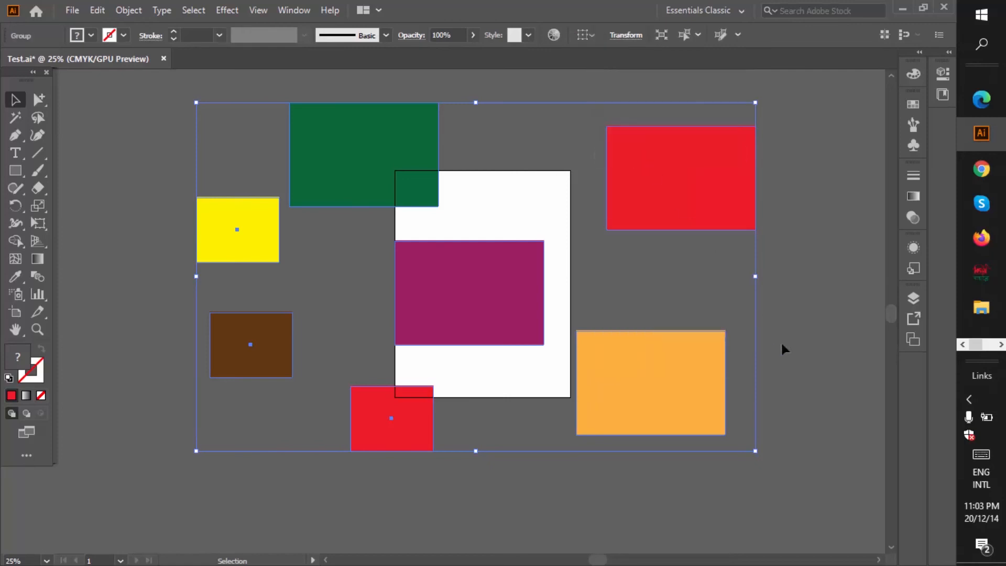
# Step: Move the rectangle group around as one unit, leaving the dark magenta rectangle overlapping the artboard's left edge
pyautogui.moveTo(653, 195); pyautogui.dragTo(588, 155)
pyautogui.click(747, 288)
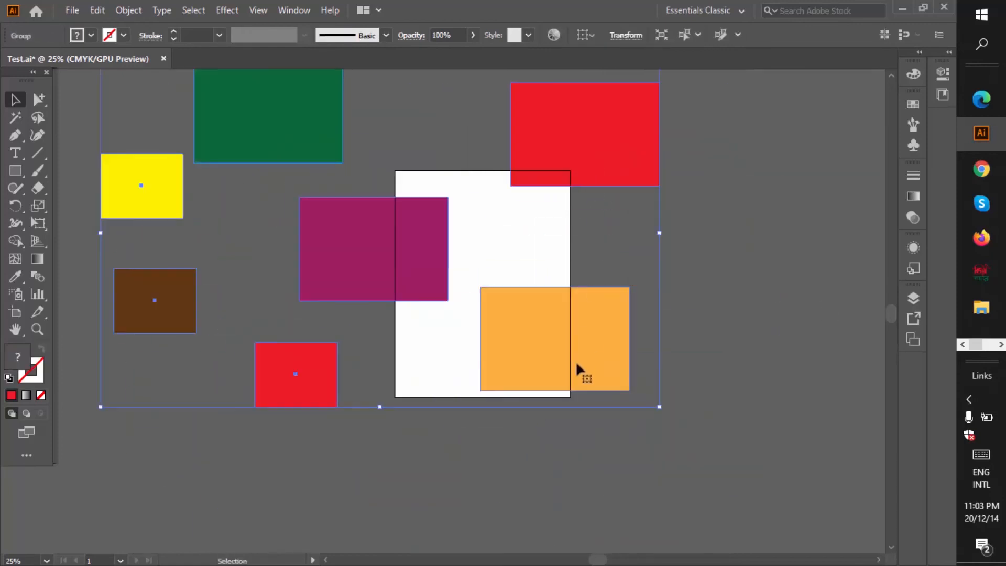
pyautogui.moveTo(576, 366); pyautogui.dragTo(610, 366)
pyautogui.moveTo(579, 135); pyautogui.dragTo(611, 157)
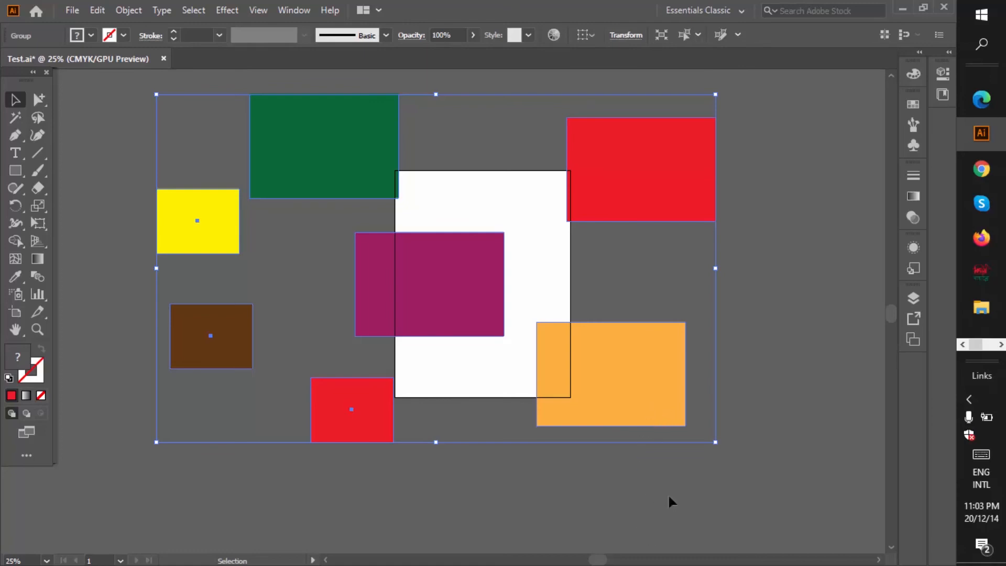
pyautogui.moveTo(619, 372); pyautogui.dragTo(618, 385)
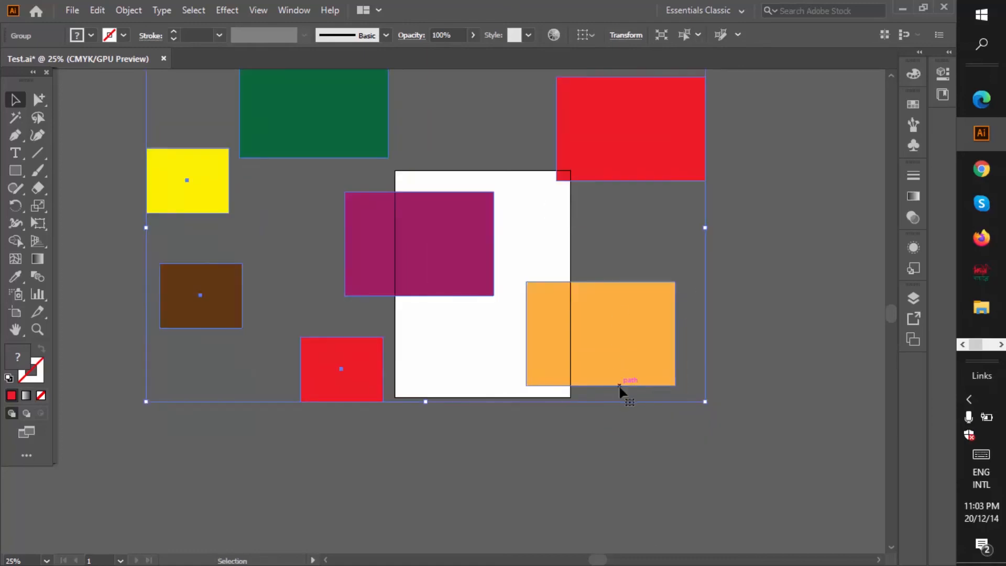
pyautogui.moveTo(574, 336); pyautogui.dragTo(597, 379)
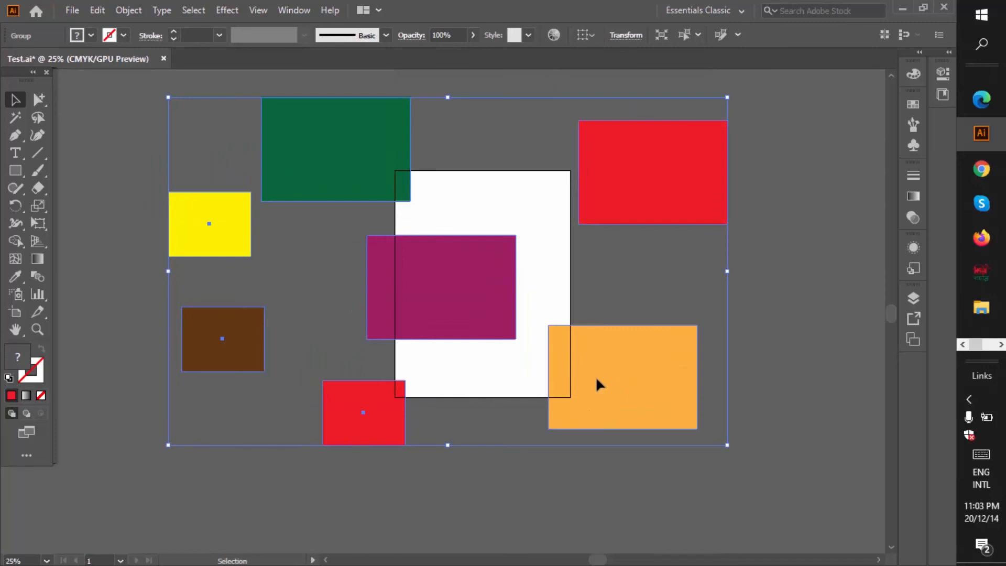
# Step: Ungroup the rectangles and move only the light orange one slightly down and to the left
pyautogui.rightClick(596, 380)
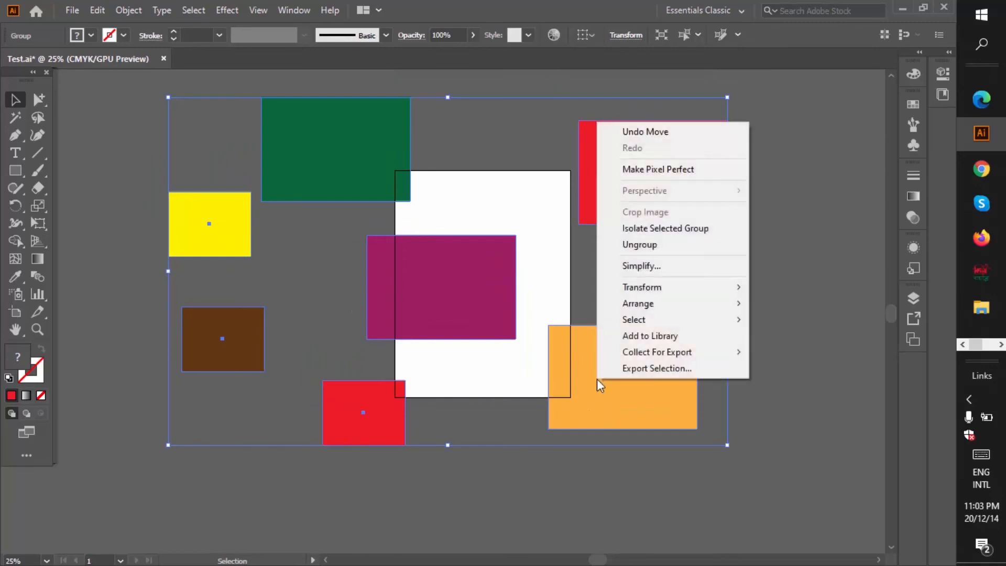
pyautogui.click(640, 245)
pyautogui.click(610, 476)
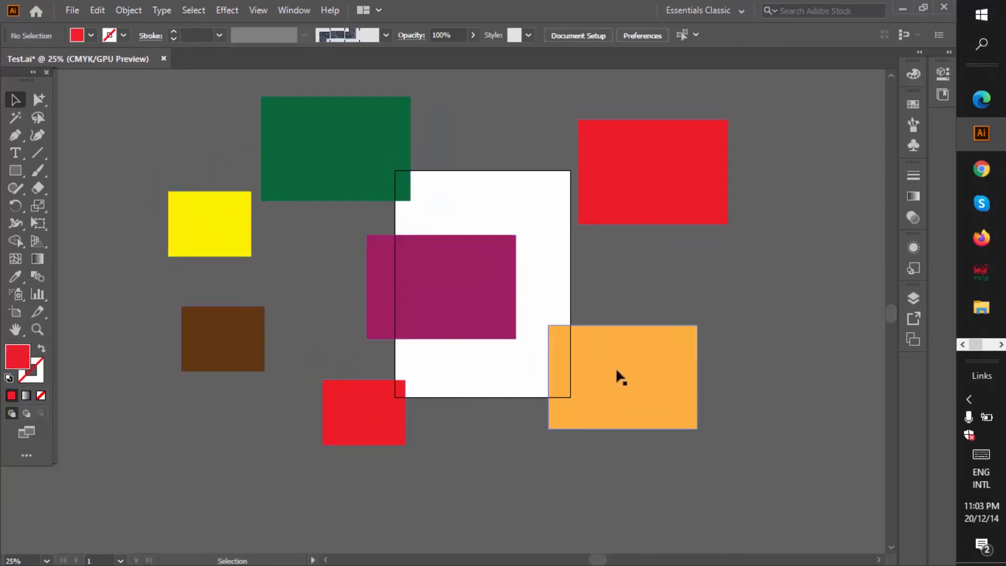
pyautogui.moveTo(615, 366); pyautogui.dragTo(593, 395)
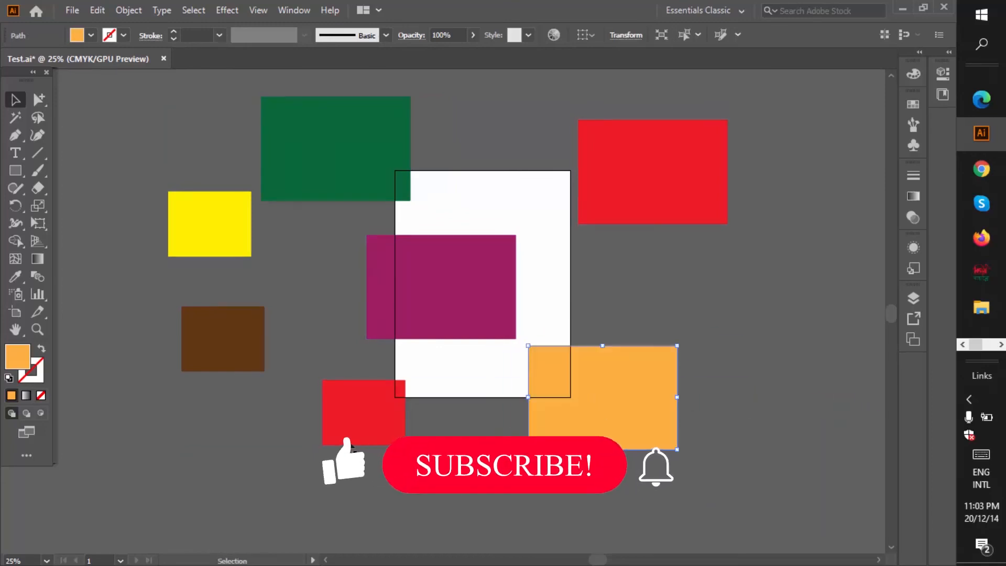
# Step: Regroup all the rectangles and shift the whole group upward on the canvas
pyautogui.moveTo(119, 108); pyautogui.dragTo(752, 496)
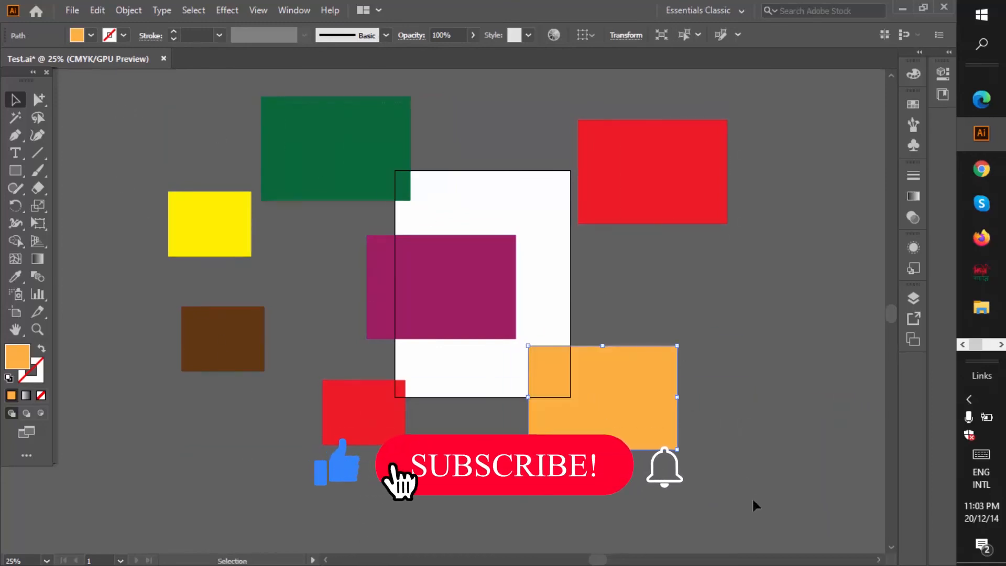
pyautogui.rightClick(595, 407)
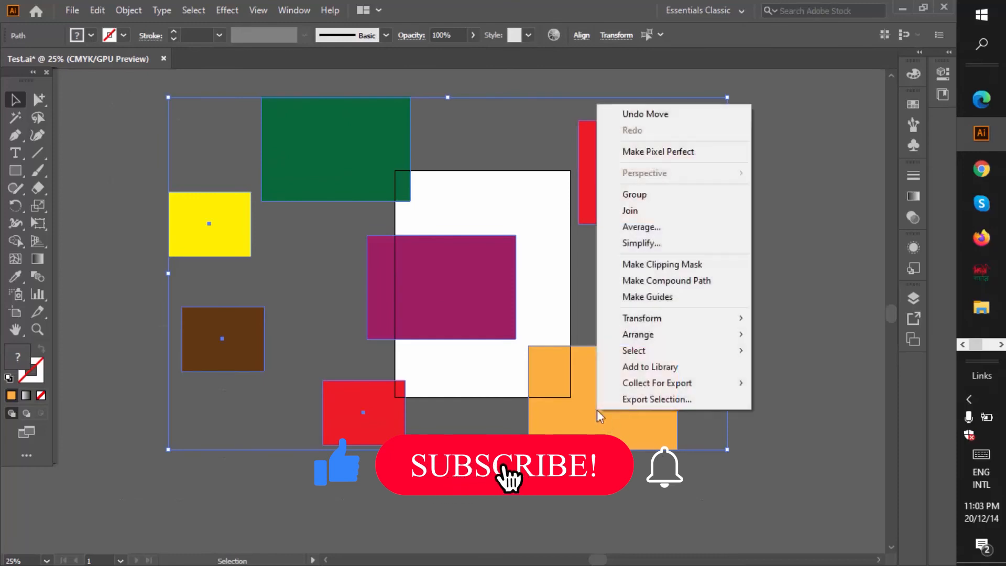
pyautogui.click(647, 197)
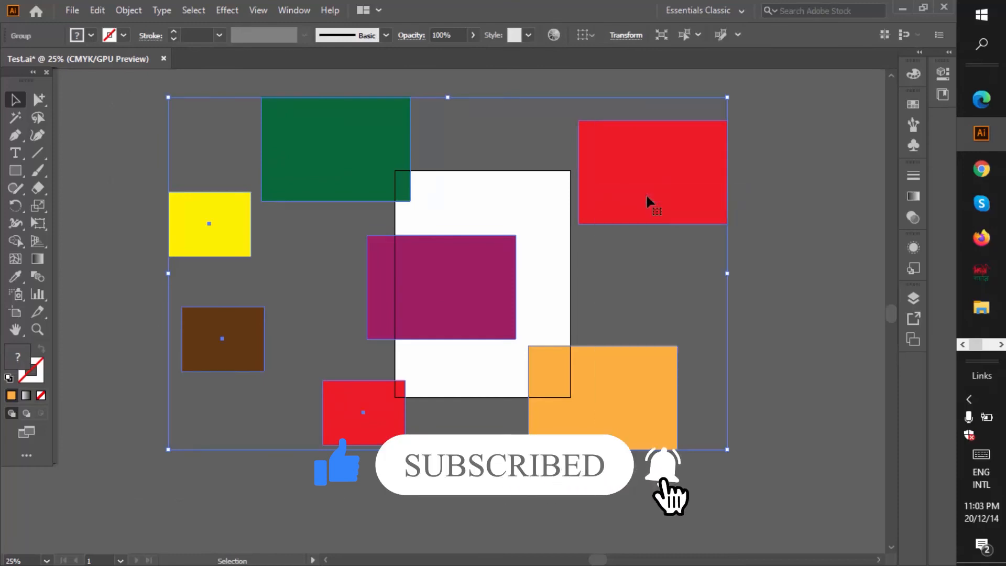
pyautogui.click(478, 505)
pyautogui.moveTo(566, 404); pyautogui.dragTo(559, 362)
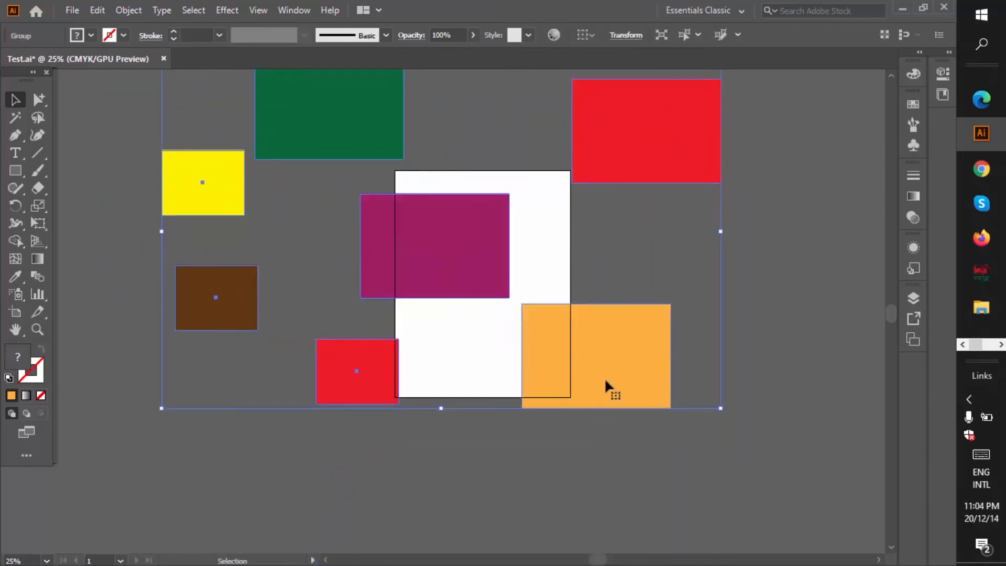
# Step: With the Group Selection tool, fill only the light orange rectangle with dark blue and move it right, clear of the artboard
pyautogui.moveTo(40, 95); pyautogui.dragTo(93, 116)
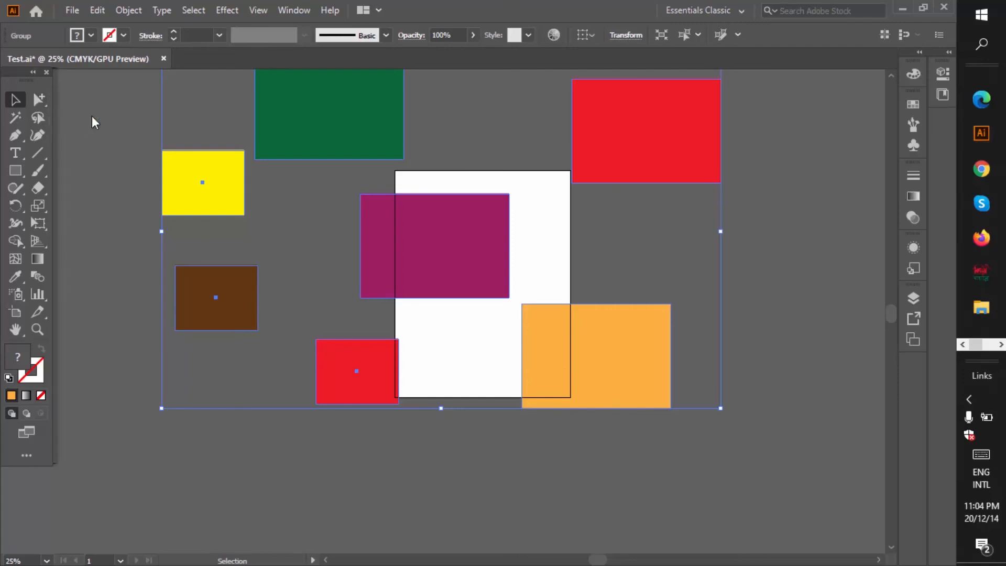
pyautogui.click(620, 448)
pyautogui.click(606, 381)
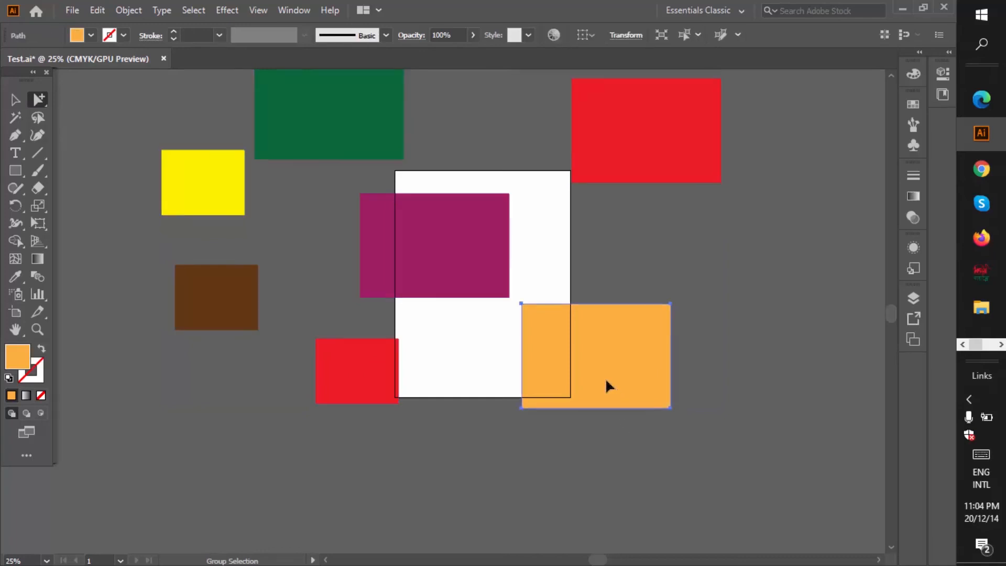
pyautogui.click(90, 36)
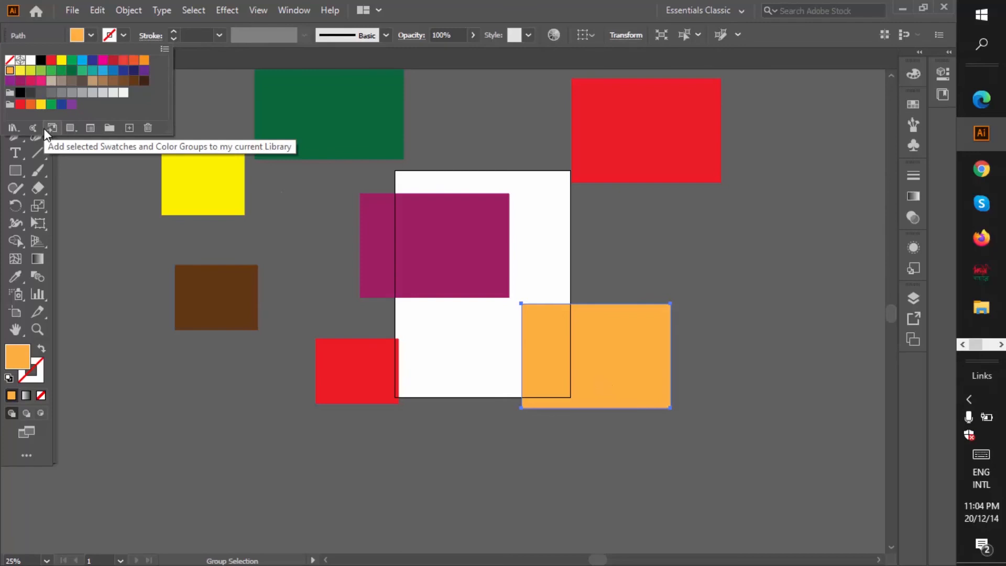
pyautogui.click(123, 72)
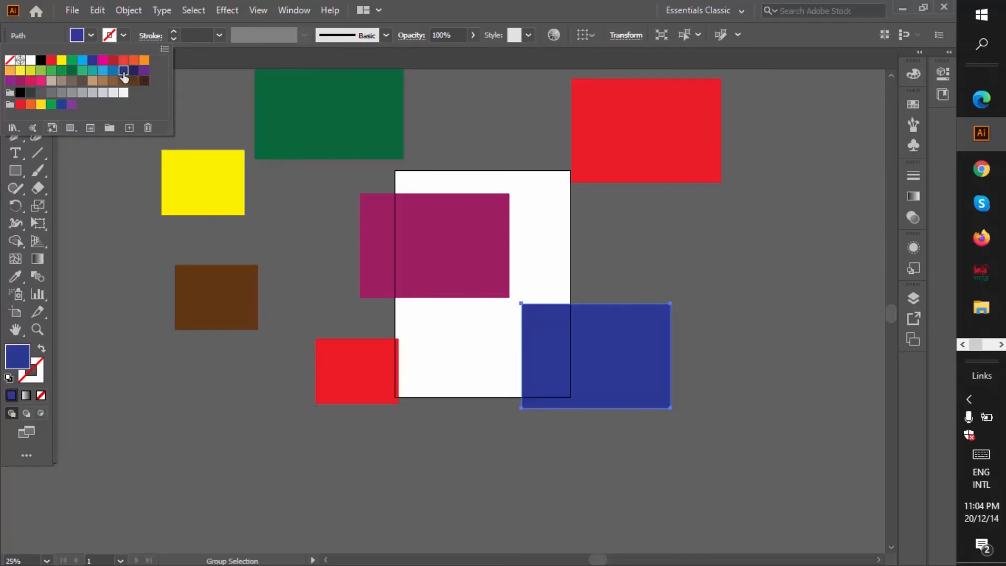
pyautogui.click(500, 421)
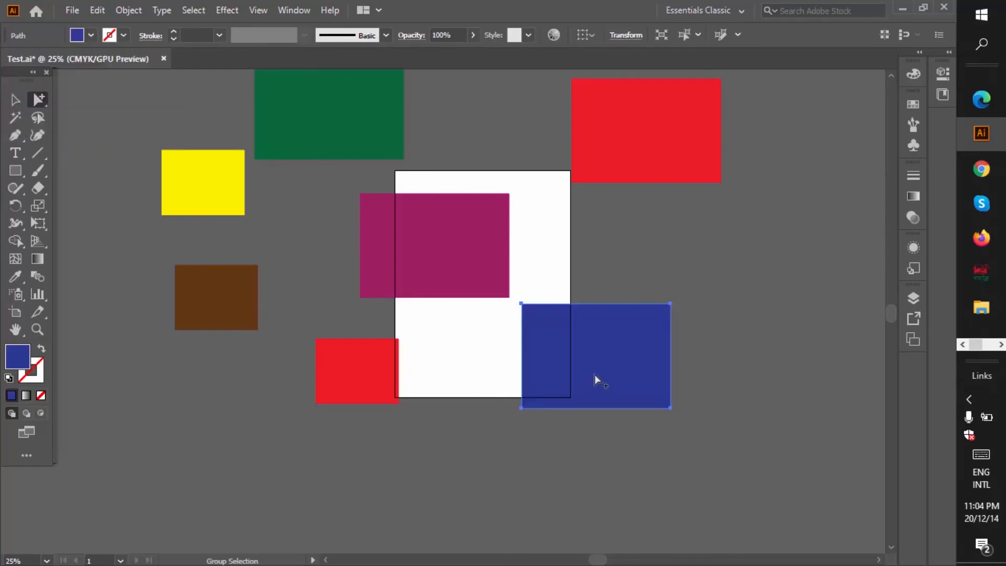
pyautogui.moveTo(595, 374); pyautogui.dragTo(640, 361)
pyautogui.click(574, 445)
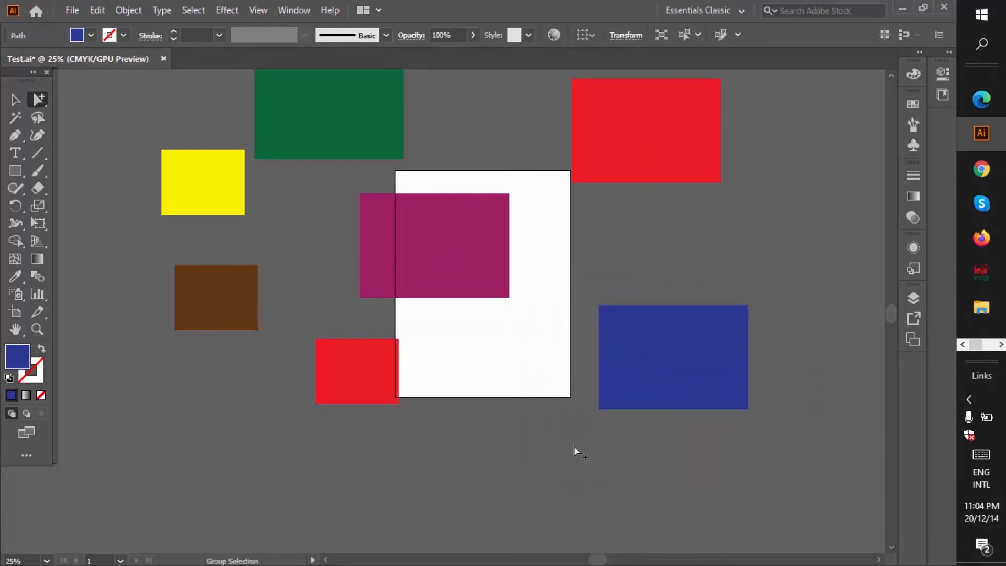
# Step: Select the entire rectangle group with the Selection tool and move it down and to the right, then reposition it
pyautogui.click(15, 100)
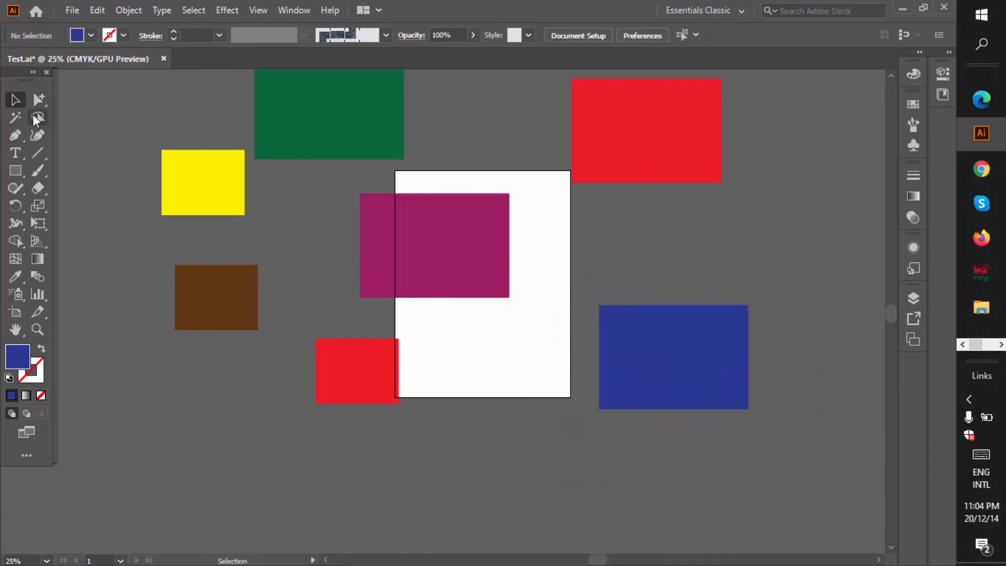
pyautogui.click(269, 121)
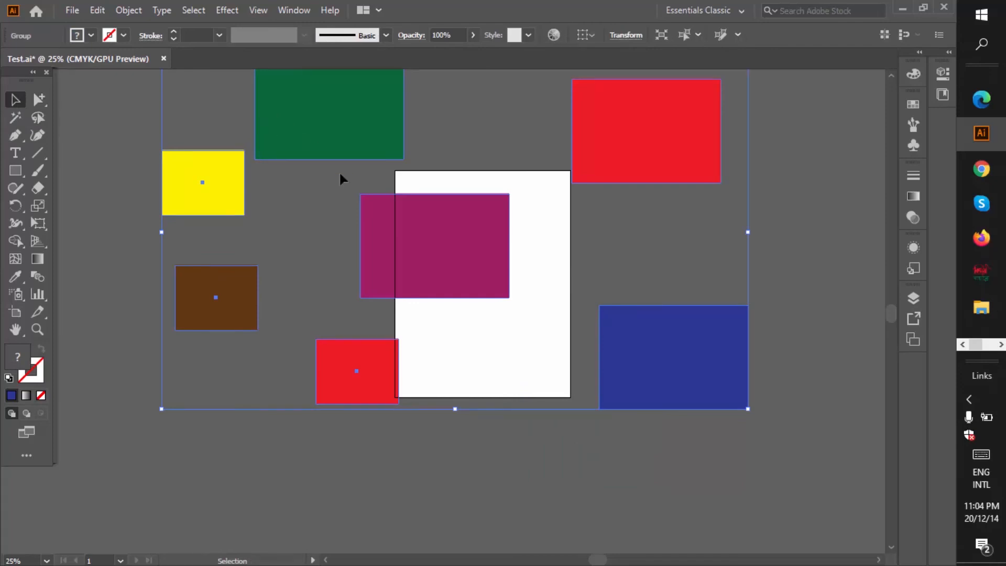
pyautogui.moveTo(293, 131); pyautogui.dragTo(330, 164)
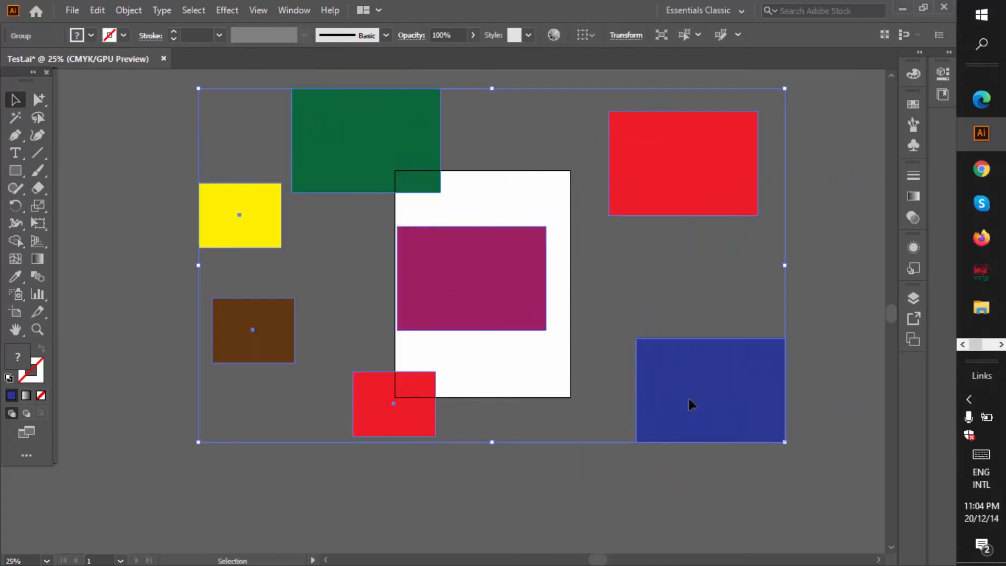
pyautogui.moveTo(398, 168); pyautogui.dragTo(370, 196)
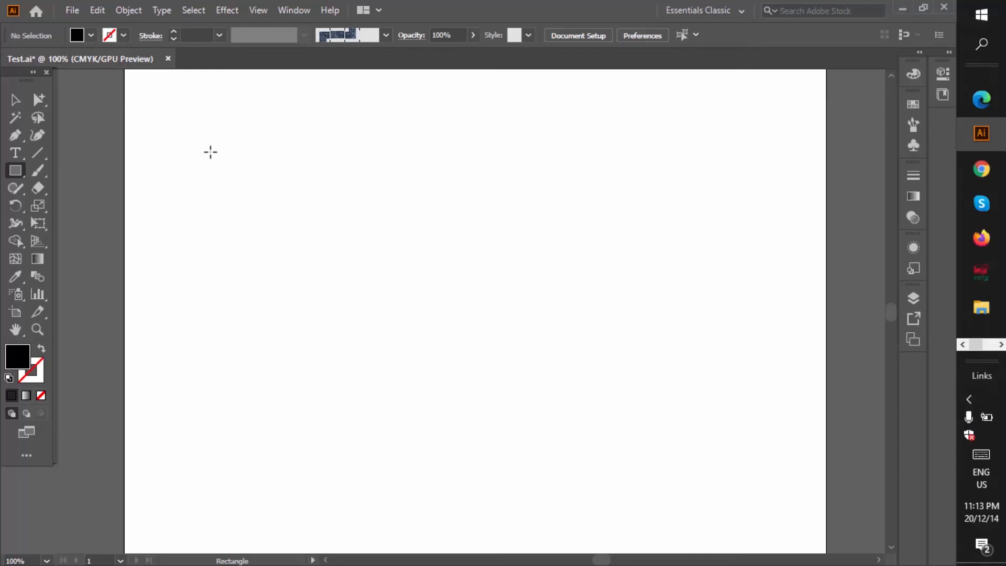
# Step: Draw a small black square near the empty artboard's upper left and add the text "Triangle IT Solution" beside it
pyautogui.moveTo(207, 137); pyautogui.dragTo(281, 207)
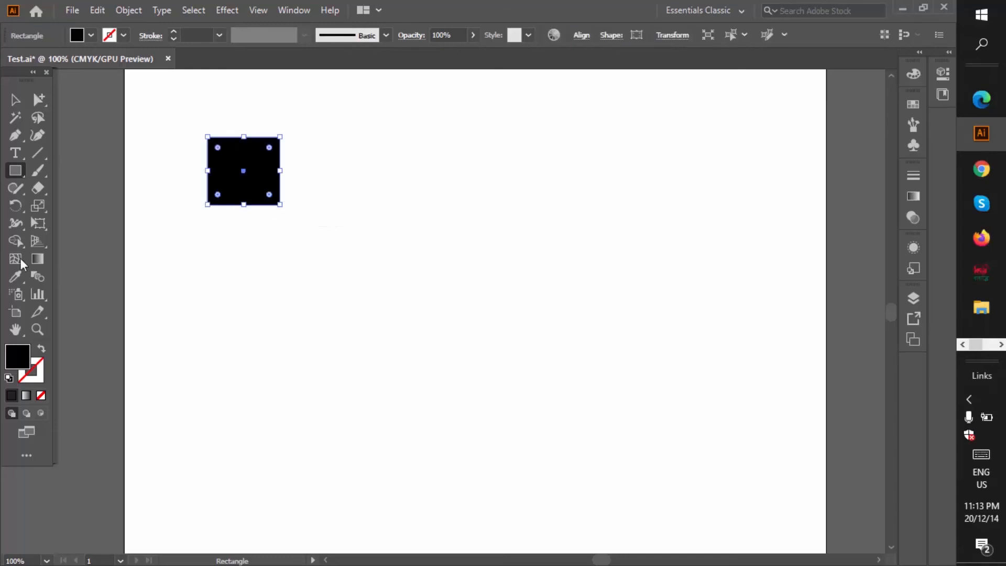
pyautogui.click(16, 158)
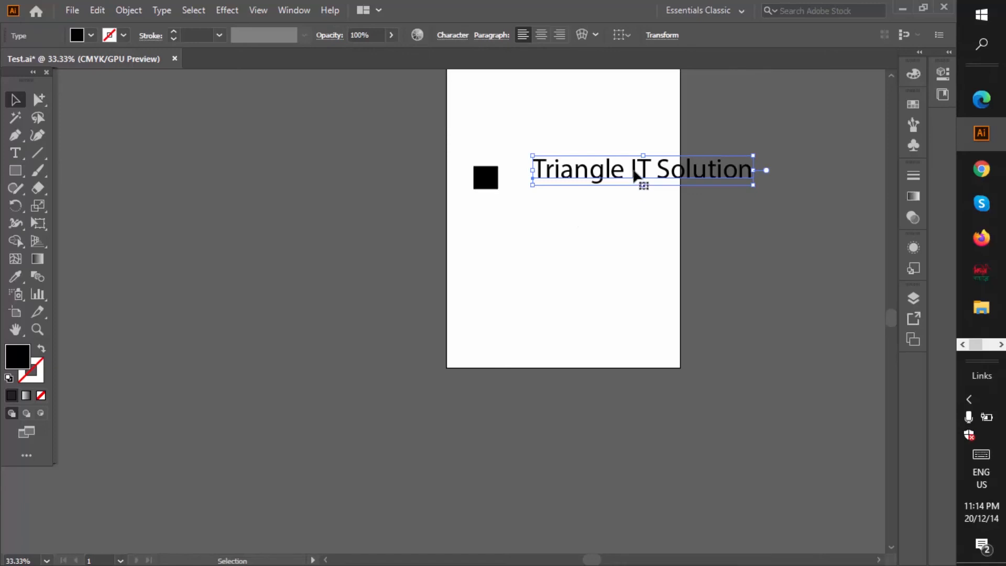
# Step: Move the "Triangle IT Solution" text fully onto the artboard, below the black square
pyautogui.moveTo(628, 178); pyautogui.dragTo(548, 246)
pyautogui.moveTo(667, 253); pyautogui.dragTo(650, 251)
pyautogui.scroll(2, 590, 240)
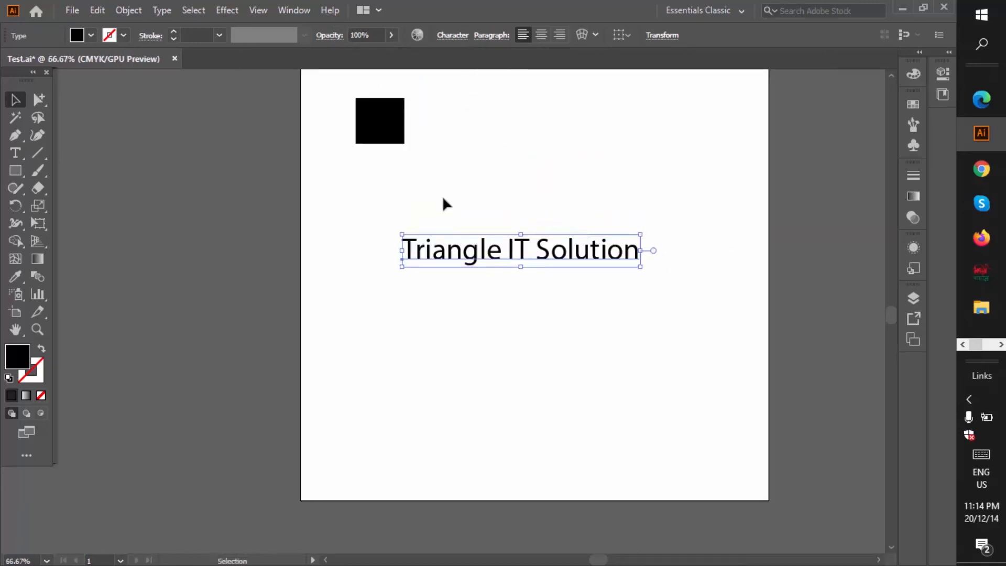
pyautogui.moveTo(447, 257); pyautogui.dragTo(390, 229)
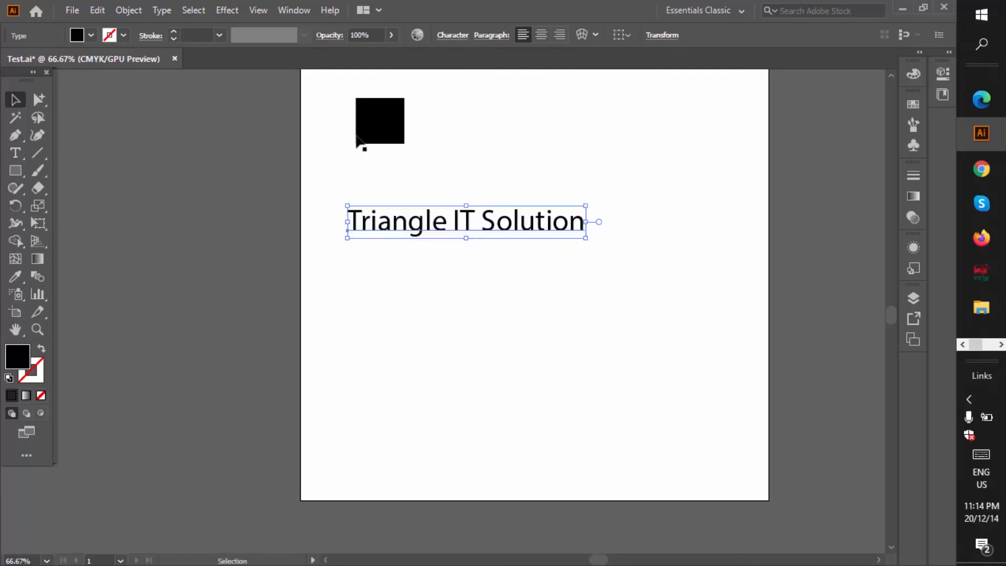
pyautogui.scroll(1, 394, 167)
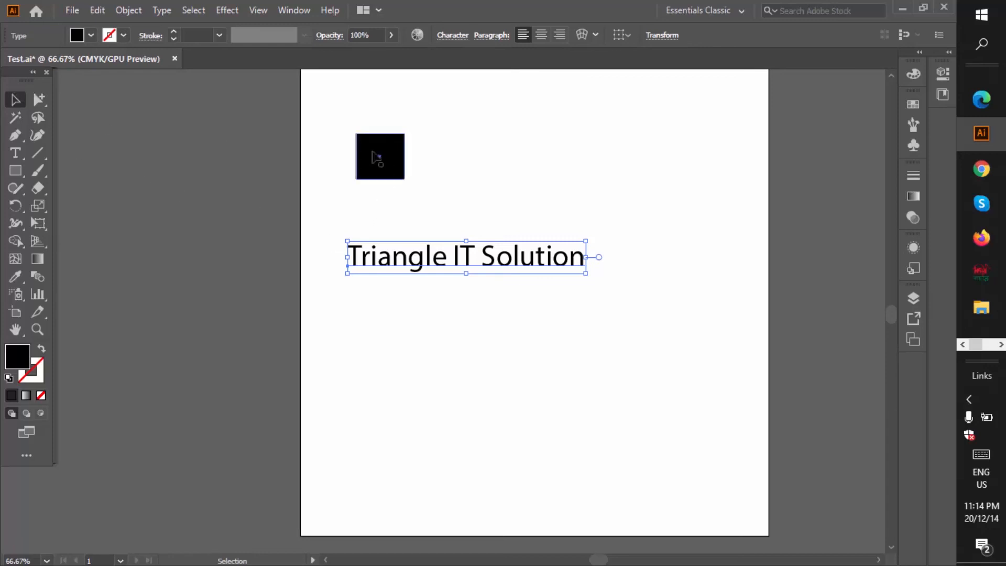
# Step: Place seven copies of the black square around the "Triangle IT Solution" text and pull the text toward the artboard's lower right
pyautogui.click(382, 168)
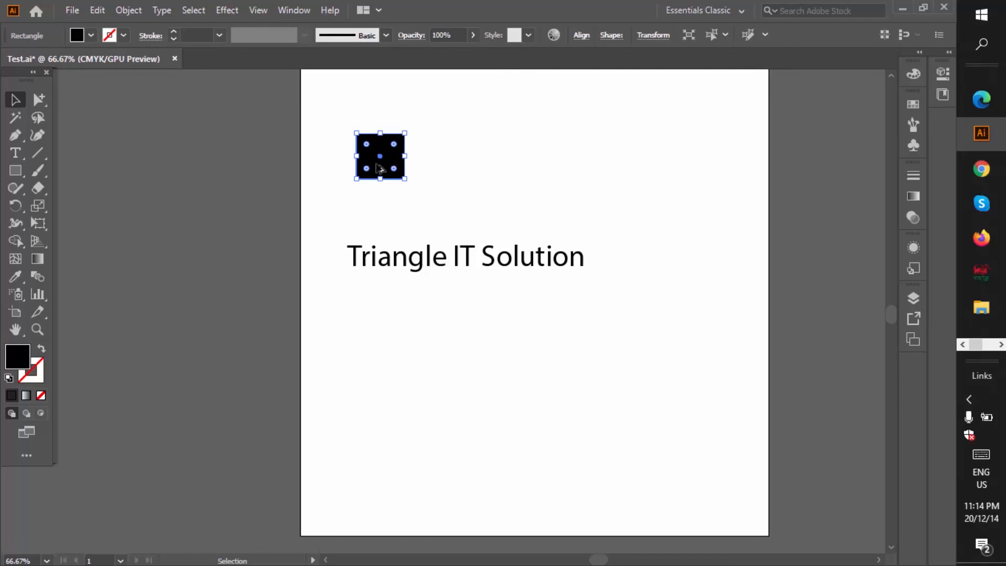
pyautogui.moveTo(380, 169); pyautogui.dragTo(482, 170)
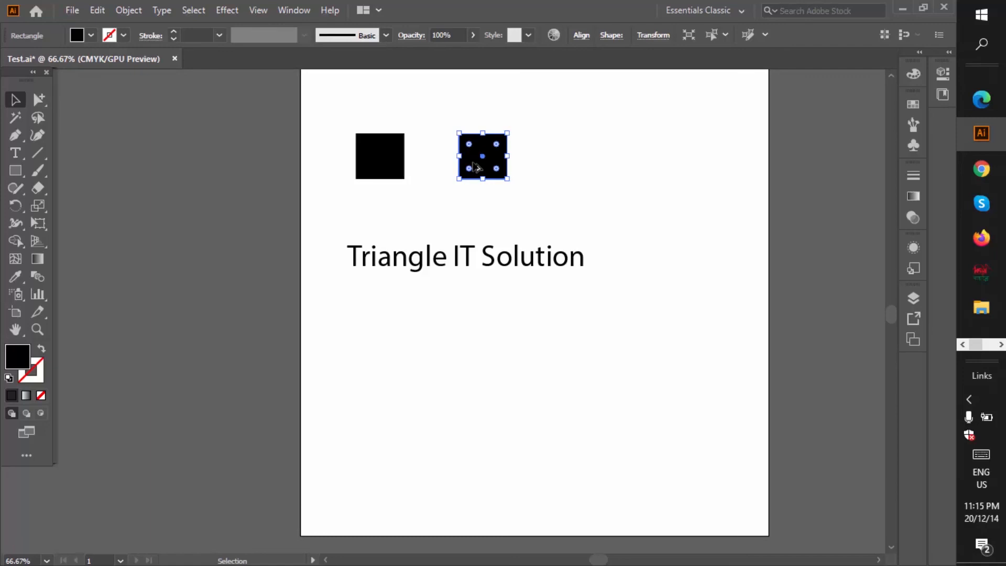
pyautogui.keyDown('alt'); pyautogui.moveTo(475, 166); pyautogui.dragTo(432, 373); pyautogui.keyUp('alt')
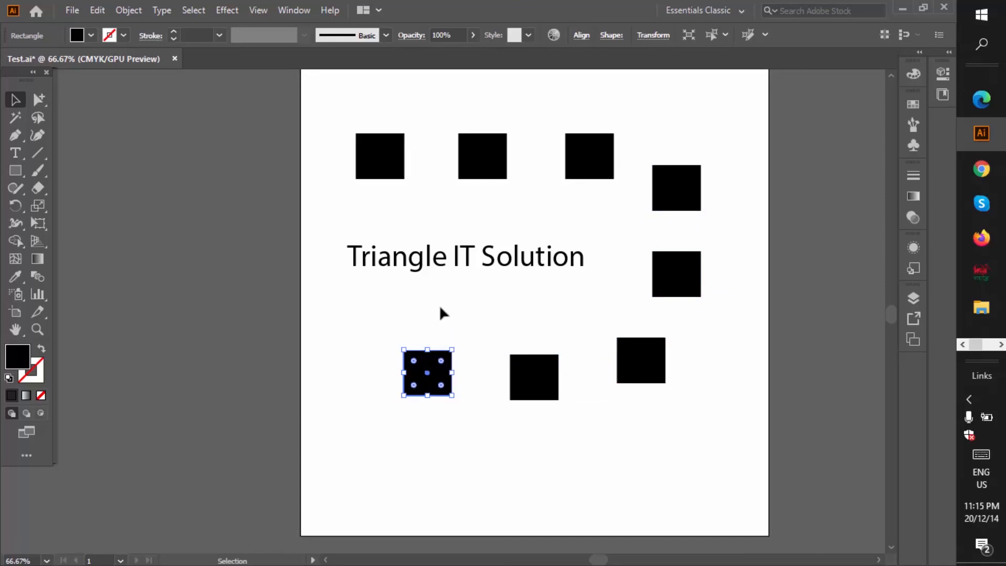
pyautogui.click(407, 268)
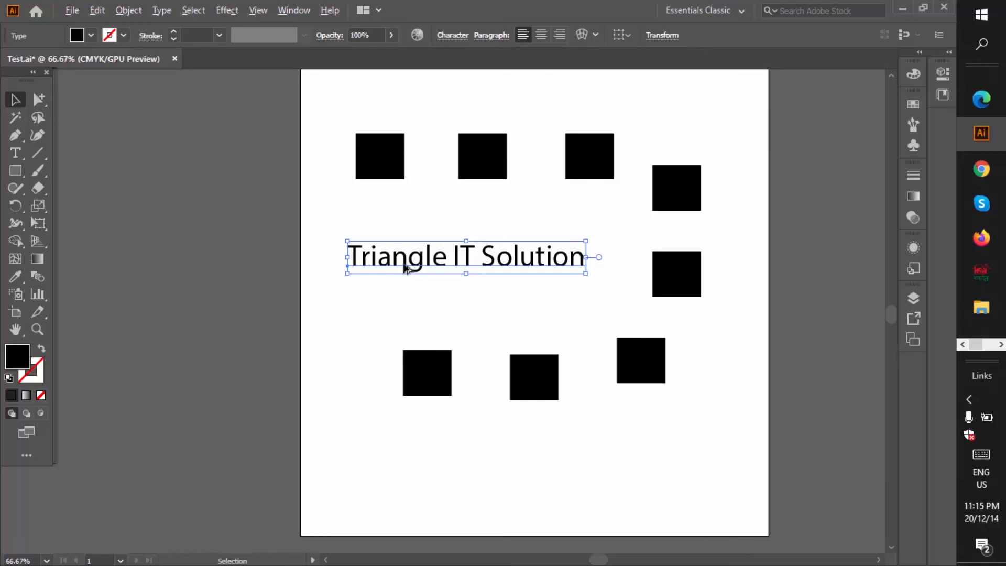
pyautogui.moveTo(403, 265); pyautogui.dragTo(605, 468)
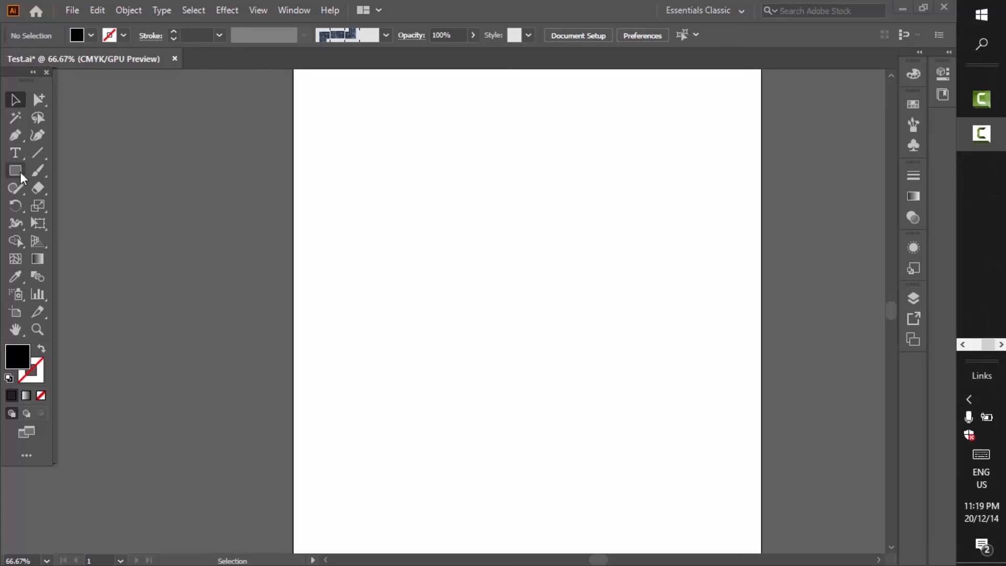
# Step: Draw a nearly round ellipse near the middle of the empty artboard with the Ellipse tool and fill it with dark green
pyautogui.moveTo(17, 172); pyautogui.dragTo(74, 204)
pyautogui.moveTo(467, 254); pyautogui.dragTo(529, 321)
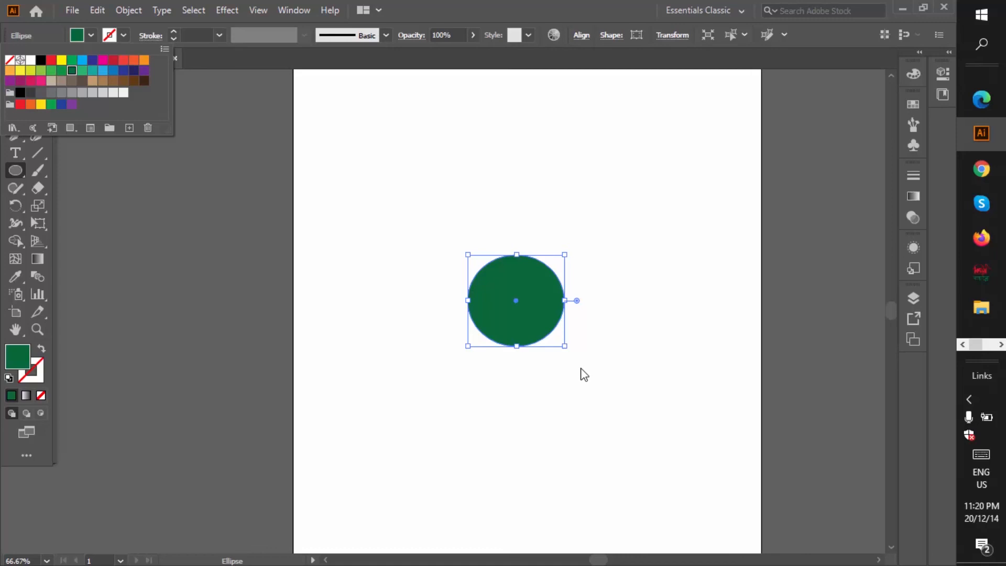
pyautogui.press('Escape')
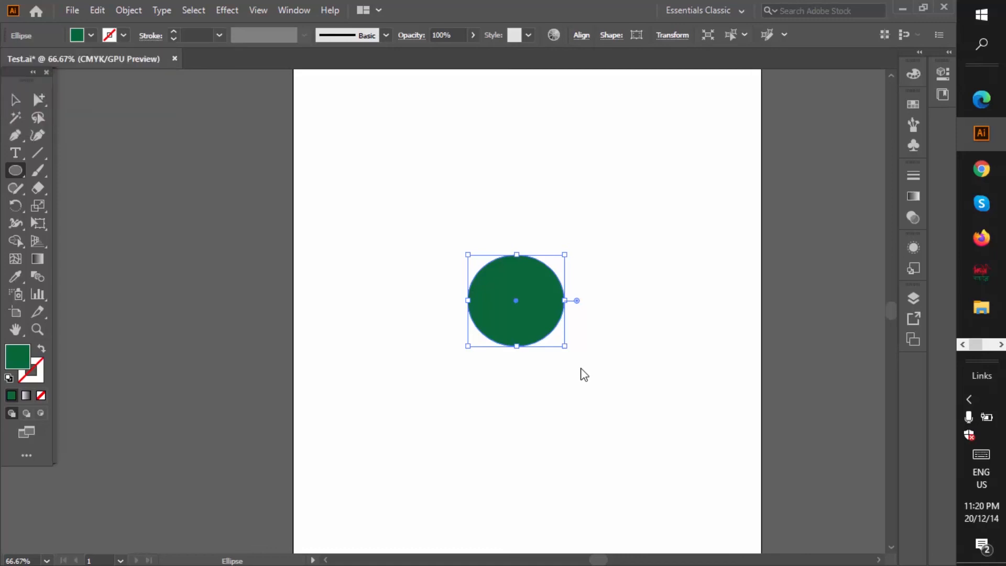
# Step: Zoom in on the green ellipse in increments up to 800%, and zoom back out to 66.67%
pyautogui.hotkey('ctrl', '=')
pyautogui.hotkey('ctrl', '=')
pyautogui.hotkey('ctrl', '=')
pyautogui.hotkey('ctrl', '=')
pyautogui.hotkey('ctrl', '=')
pyautogui.hotkey('ctrl', '=')
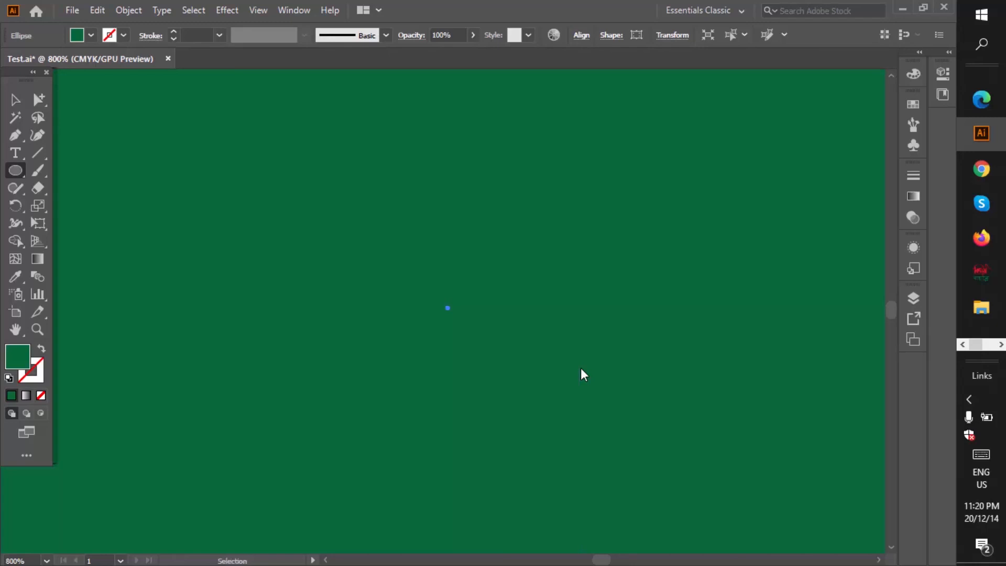
pyautogui.hotkey('ctrl', '-')
pyautogui.hotkey('ctrl', '-')
pyautogui.hotkey('ctrl', '-')
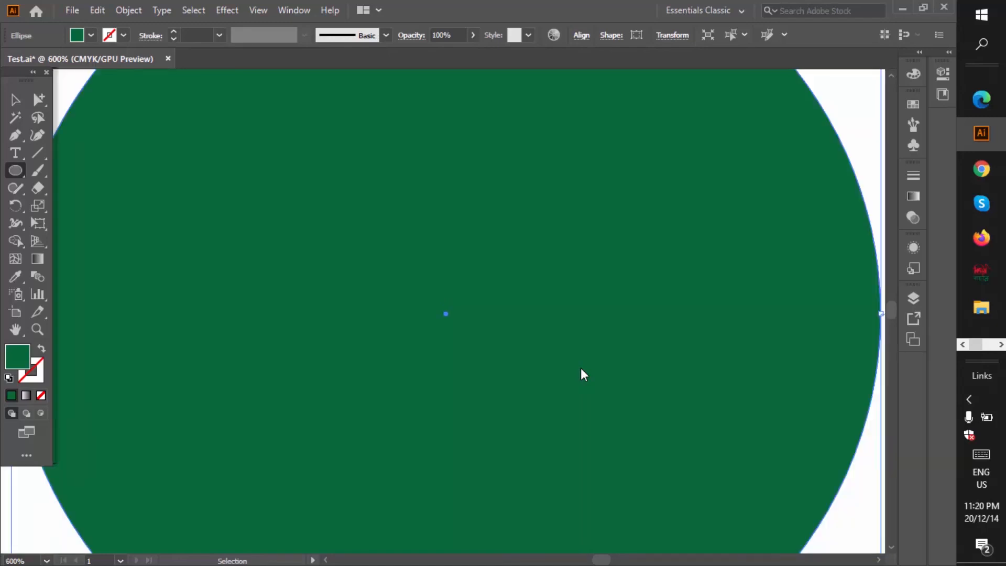
pyautogui.hotkey('ctrl', '-')
pyautogui.hotkey('ctrl', '-')
pyautogui.hotkey('ctrl', '-')
pyautogui.hotkey('ctrl', '-')
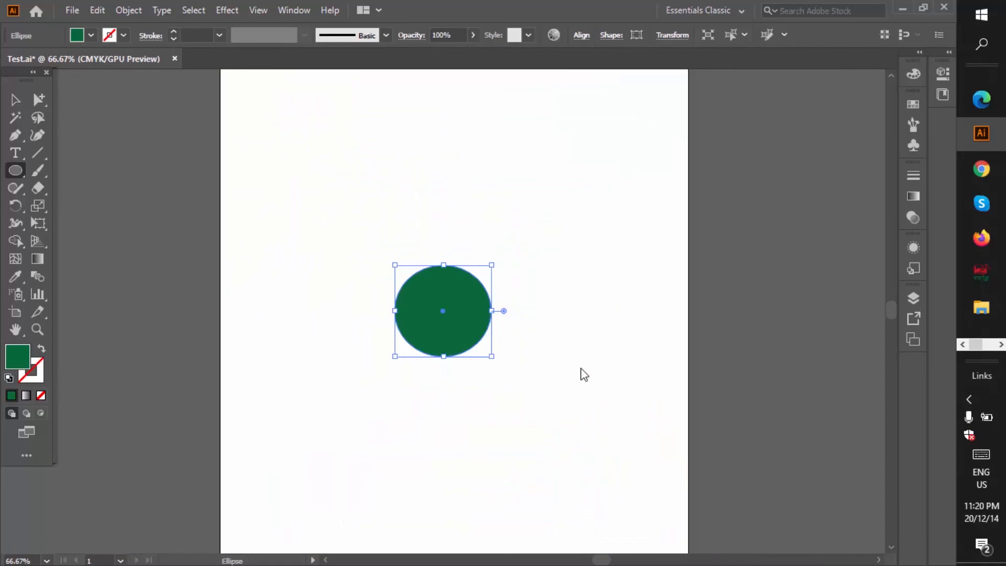
# Step: Magnify the green ellipse again up to 600%, and reduce the view to 150%
pyautogui.hotkey('ctrl', '+')
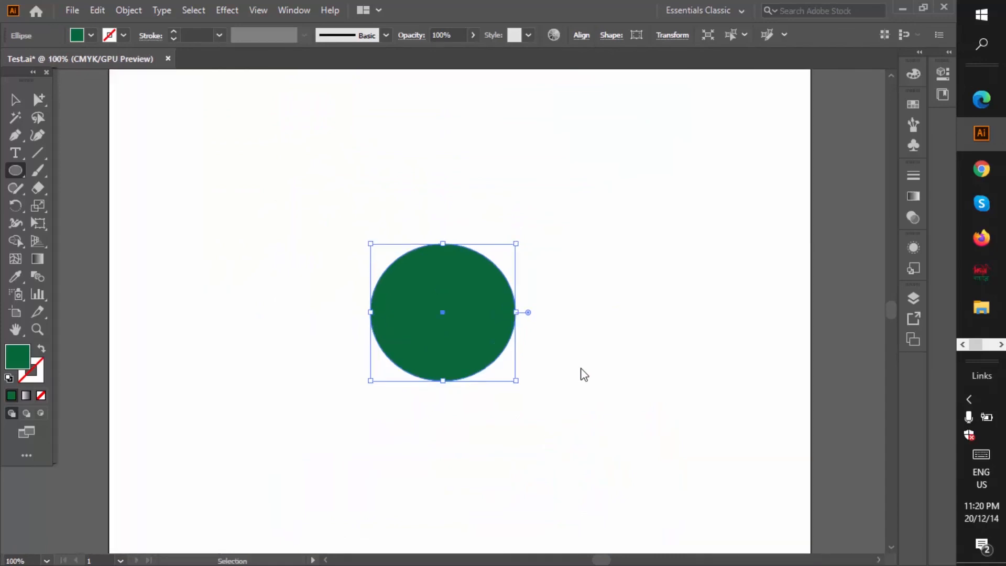
pyautogui.hotkey('ctrl', '+')
pyautogui.hotkey('ctrl', '+')
pyautogui.hotkey('ctrl', '+')
pyautogui.hotkey('ctrl', '+')
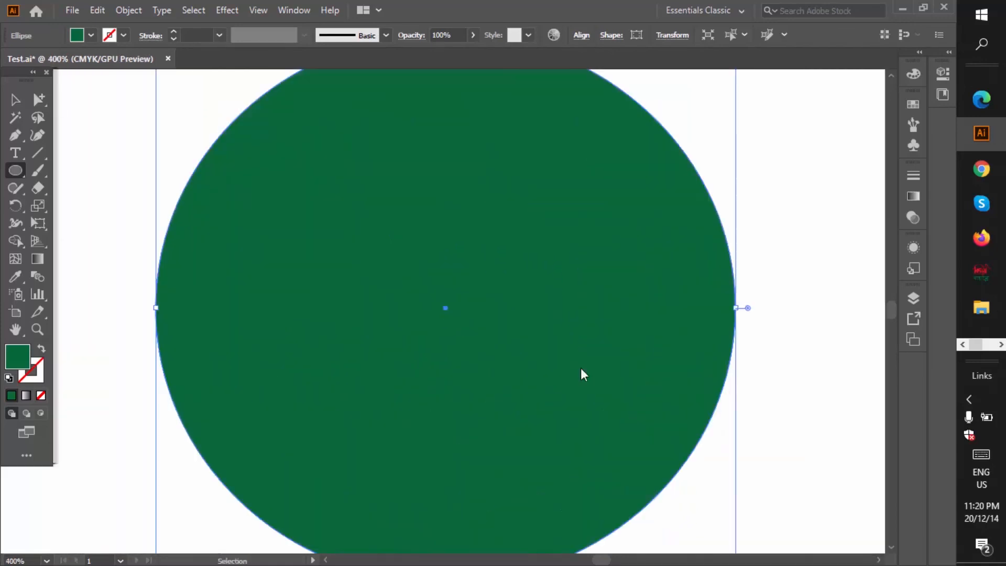
pyautogui.hotkey('ctrl', '+')
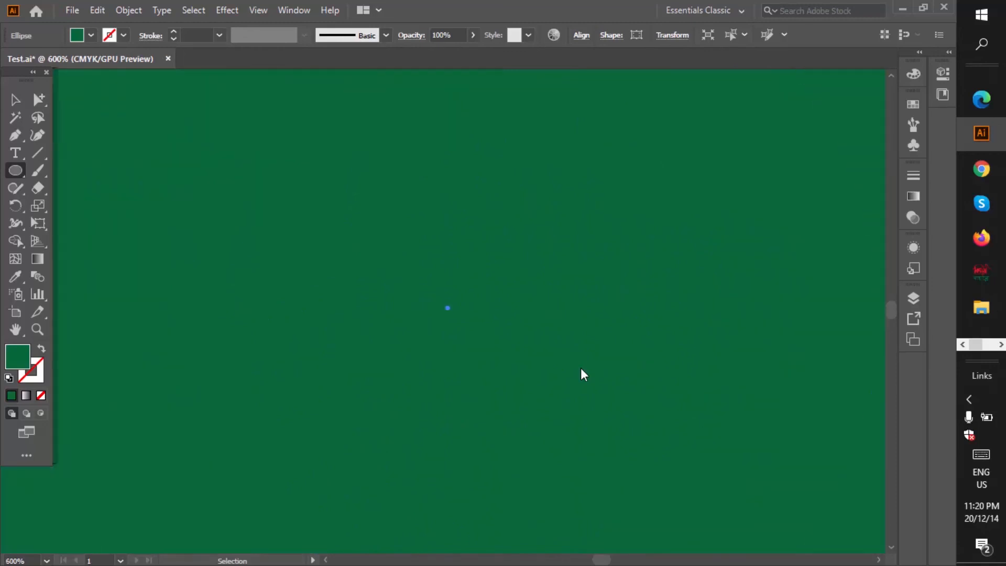
pyautogui.hotkey('ctrl', '-')
pyautogui.hotkey('ctrl', '-')
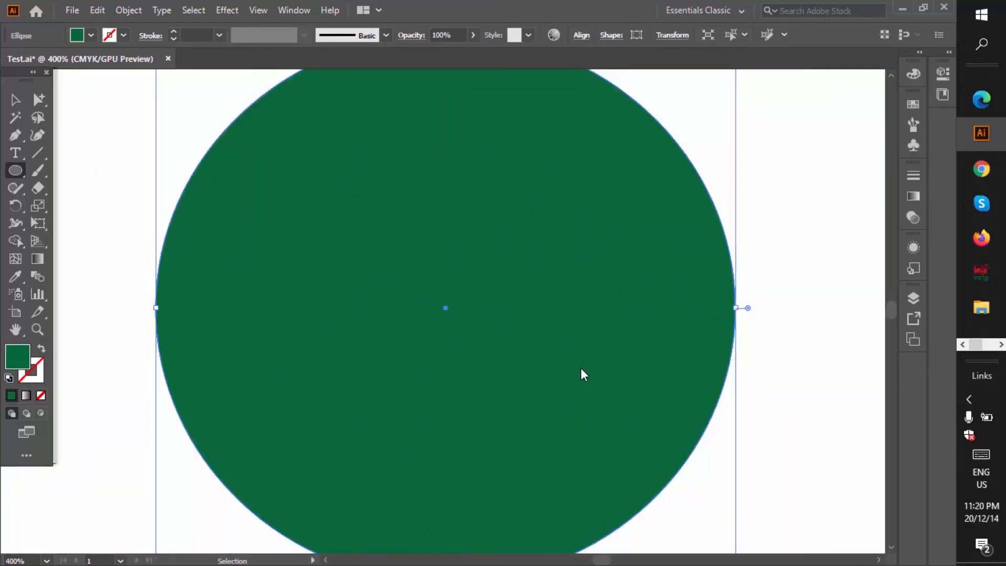
pyautogui.hotkey('ctrl', '-')
pyautogui.hotkey('ctrl', '-')
pyautogui.hotkey('ctrl', '-')
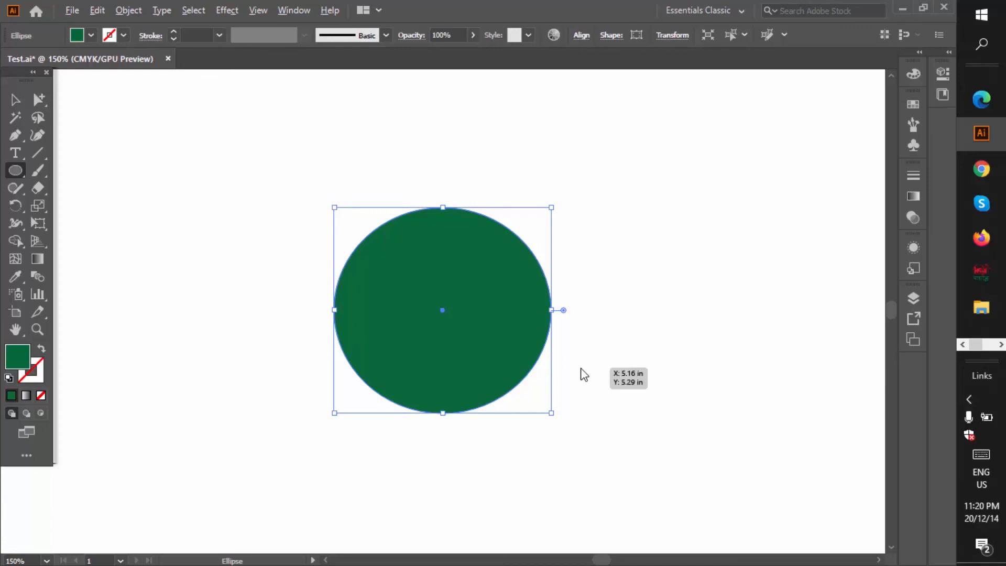
# Step: Zoom in and out repeatedly around different points of the green ellipse, ending at 300% magnification
pyautogui.scroll(4, 580, 367)
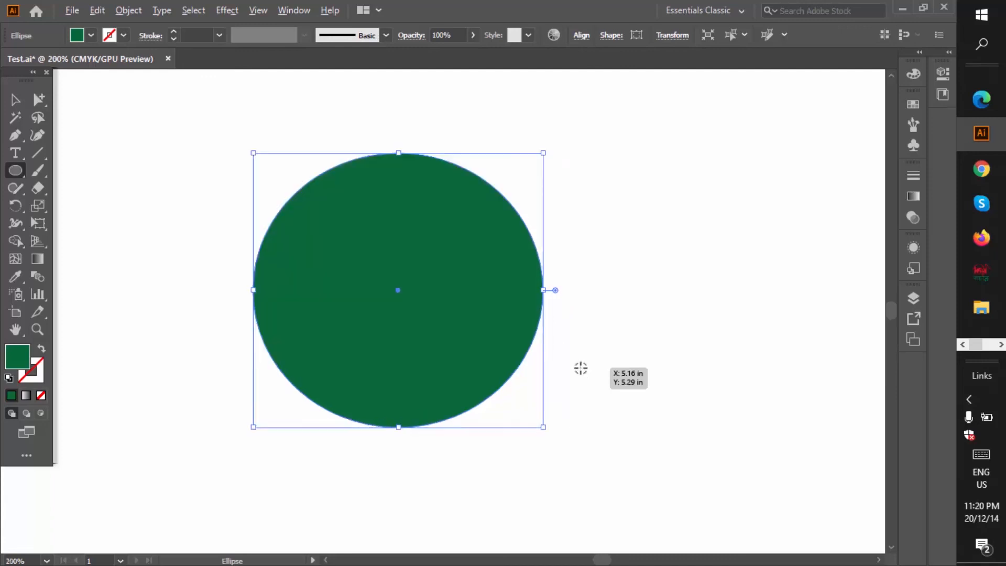
pyautogui.scroll(-4, 578, 365)
pyautogui.scroll(2, 488, 312)
pyautogui.scroll(5, 488, 312)
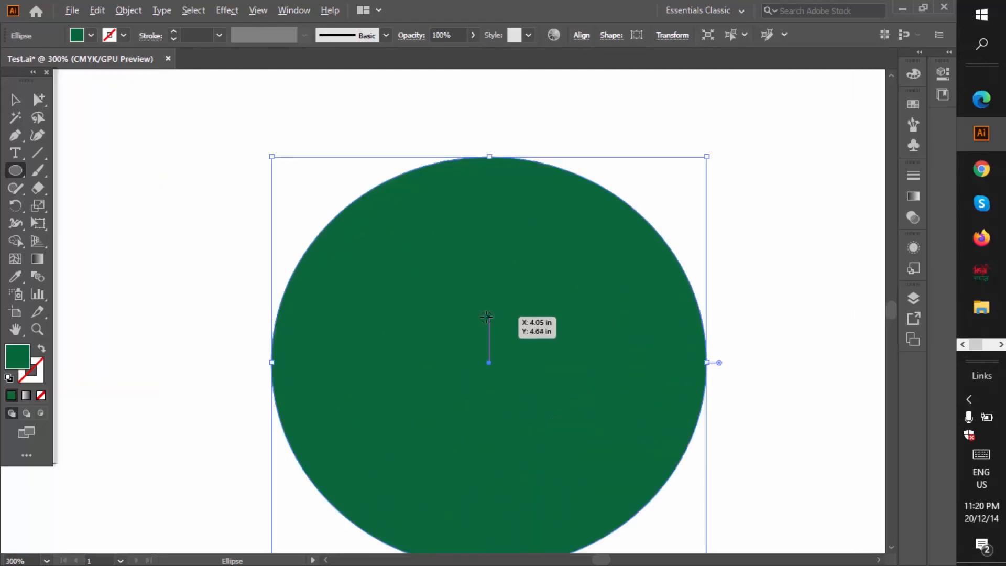
pyautogui.scroll(-2, 505, 314)
pyautogui.scroll(2, 504, 334)
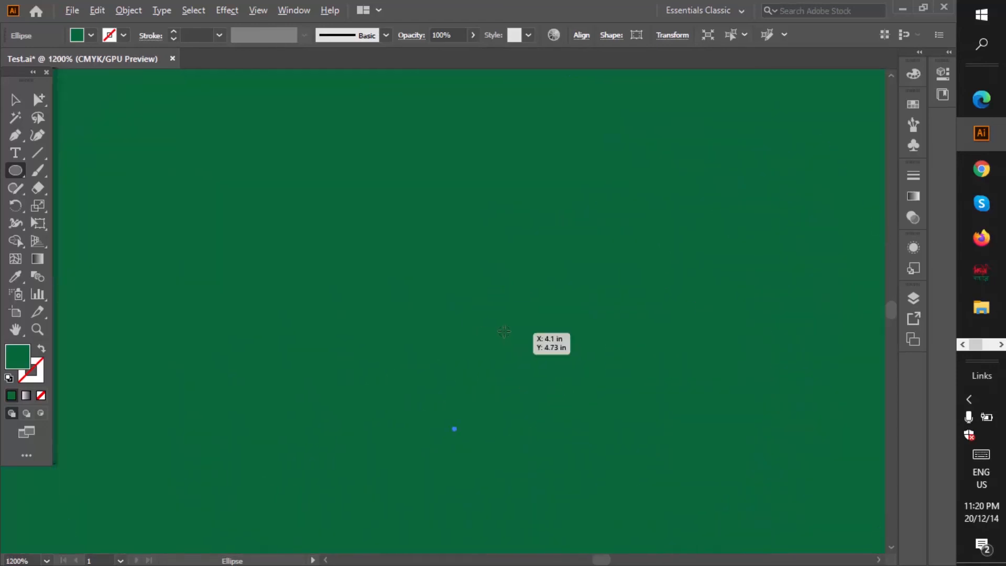
pyautogui.scroll(-3, 504, 333)
pyautogui.scroll(3, 521, 409)
pyautogui.scroll(-5, 521, 409)
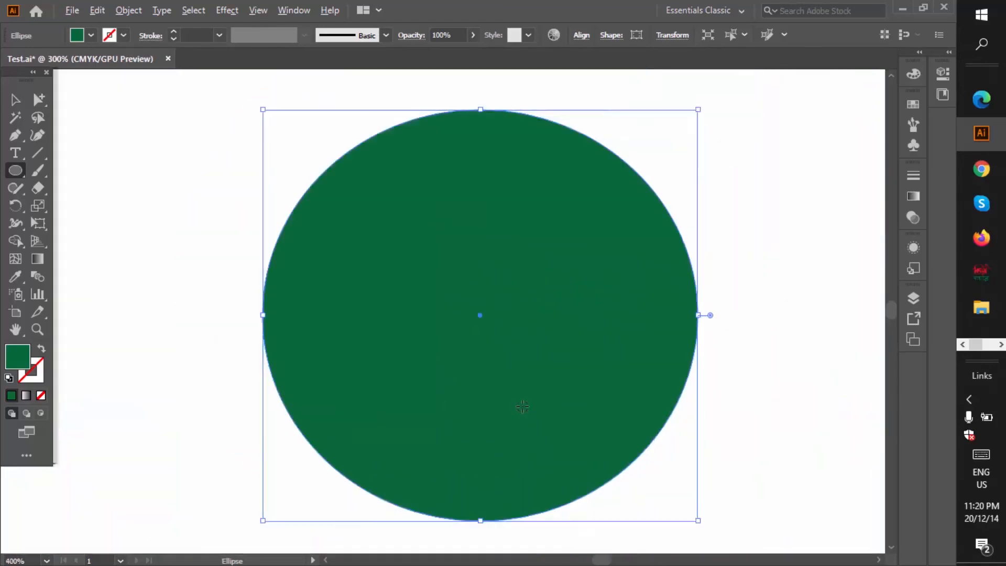
pyautogui.scroll(2, 555, 456)
pyautogui.scroll(2, 520, 393)
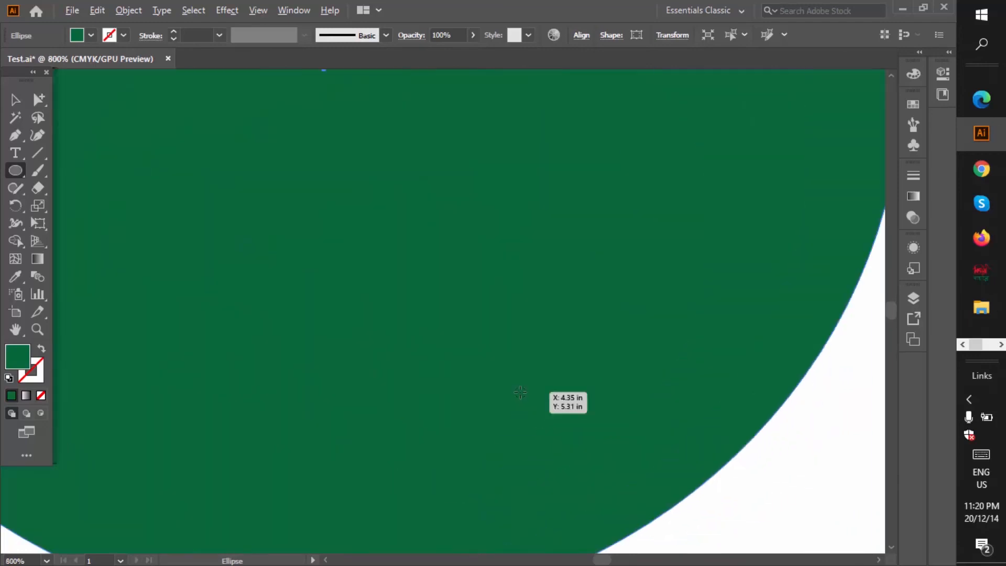
pyautogui.scroll(-4, 521, 393)
pyautogui.scroll(3, 517, 388)
pyautogui.scroll(-3, 519, 387)
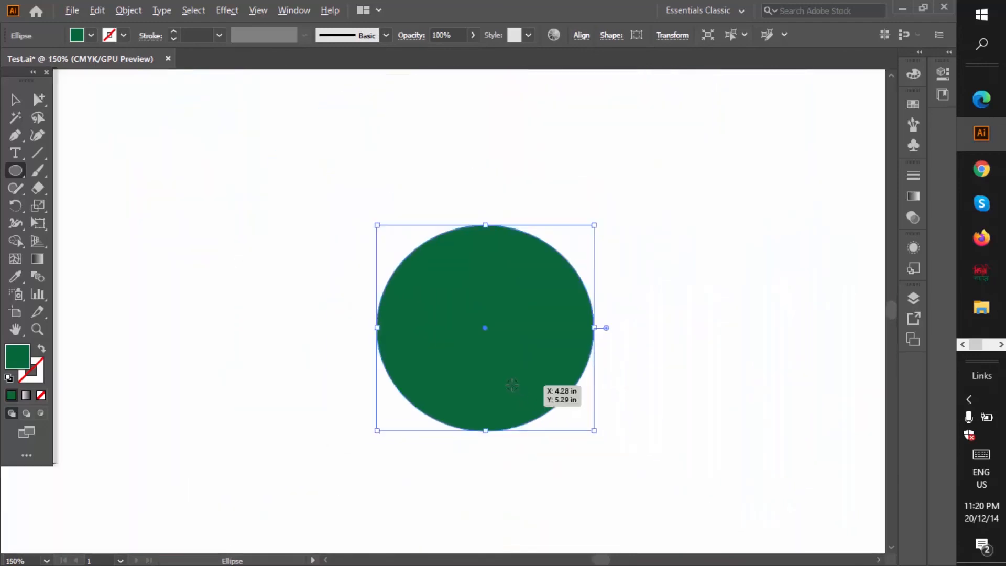
pyautogui.scroll(4, 497, 370)
pyautogui.scroll(-3, 466, 351)
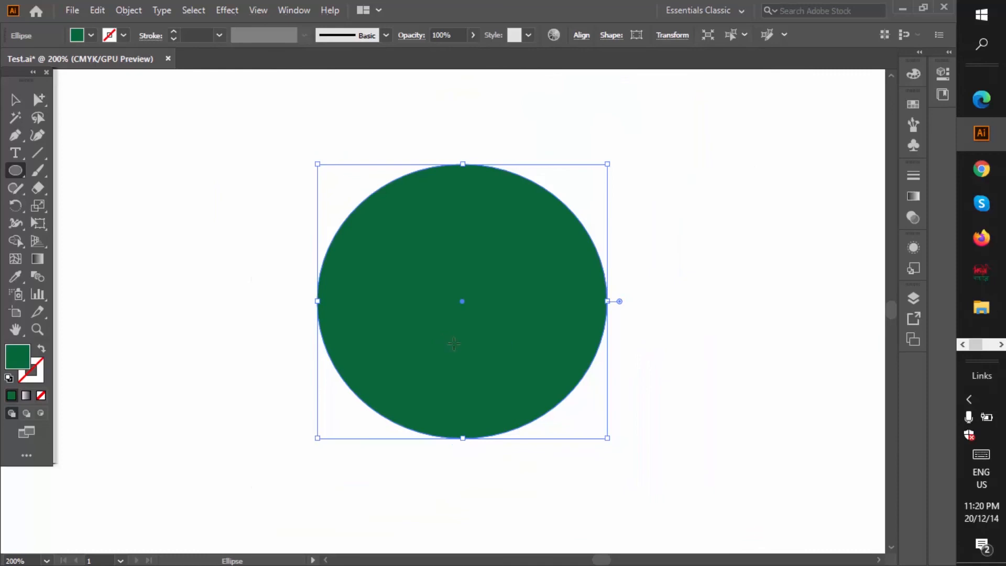
pyautogui.press('ctrl')
pyautogui.scroll(5, 454, 344)
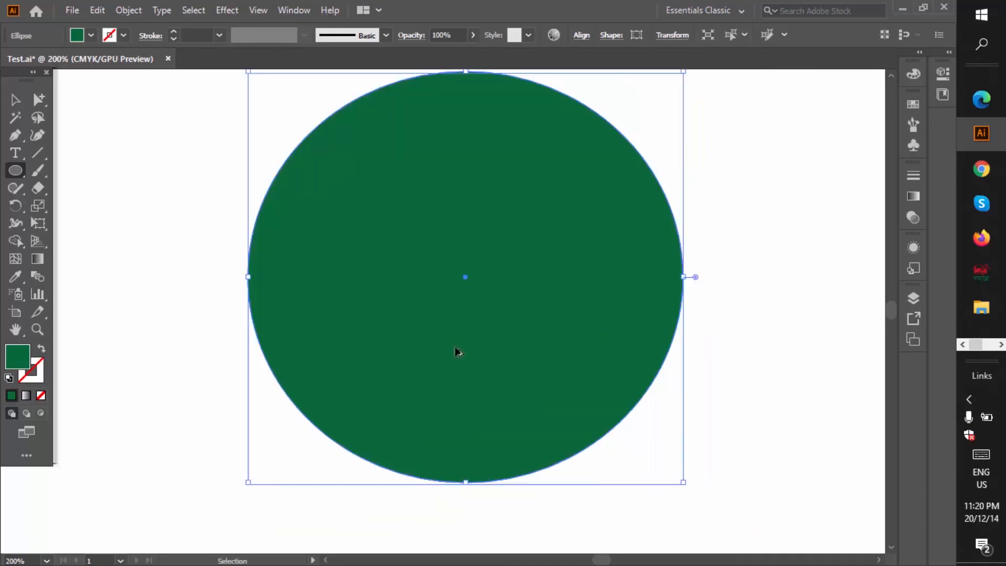
pyautogui.scroll(-6, 449, 362)
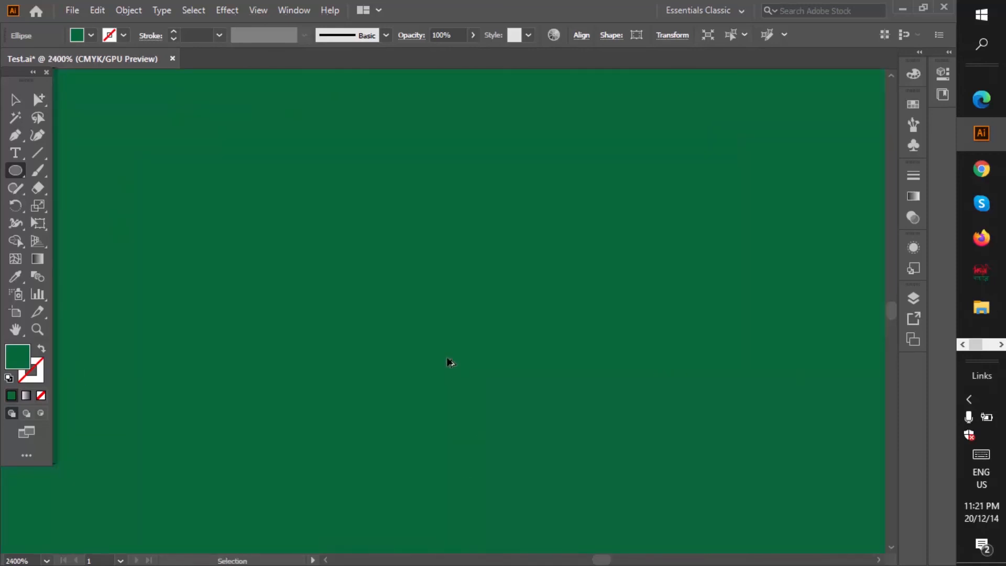
pyautogui.scroll(3, 427, 381)
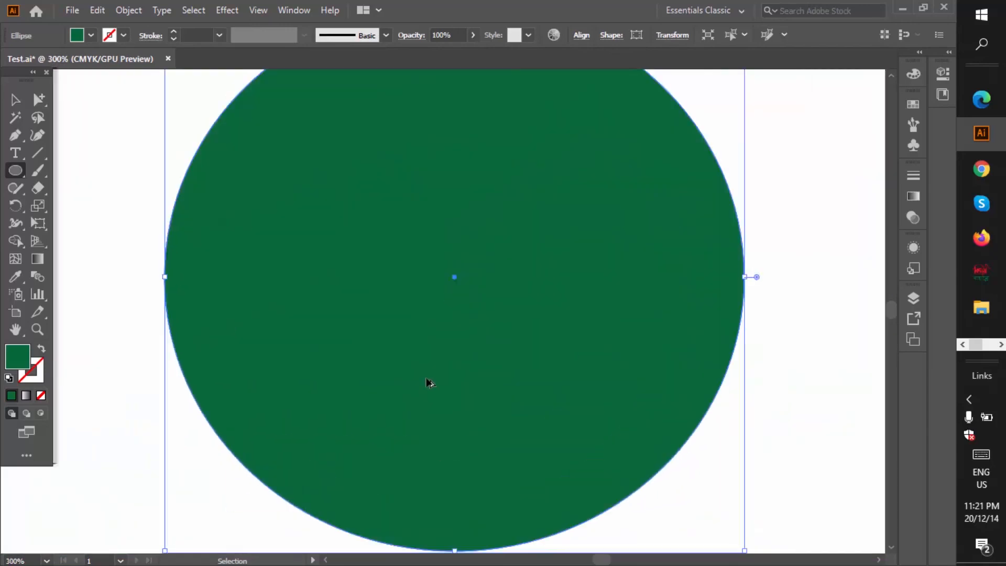
pyautogui.scroll(-2, 426, 372)
pyautogui.scroll(-1, 426, 368)
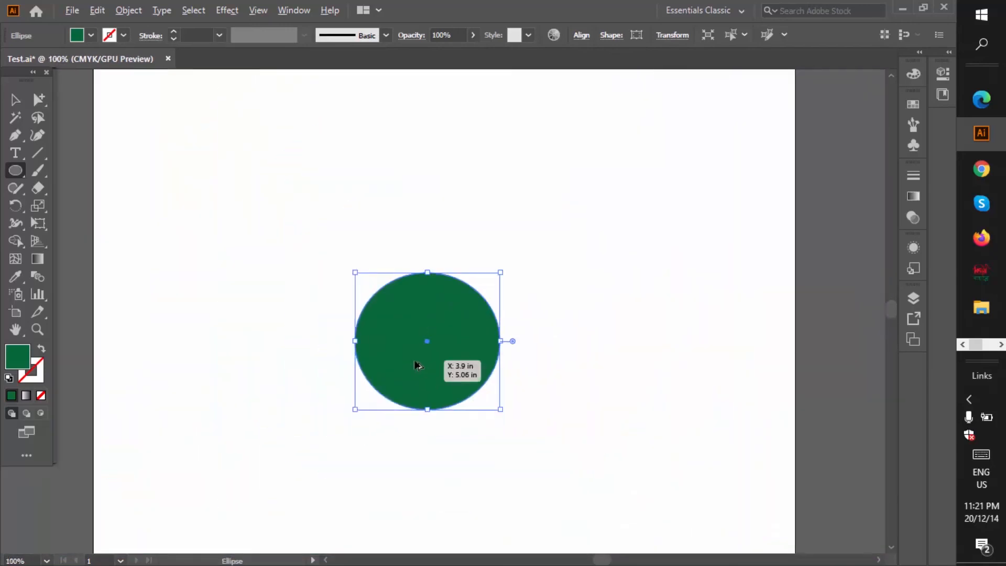
pyautogui.scroll(3, 417, 365)
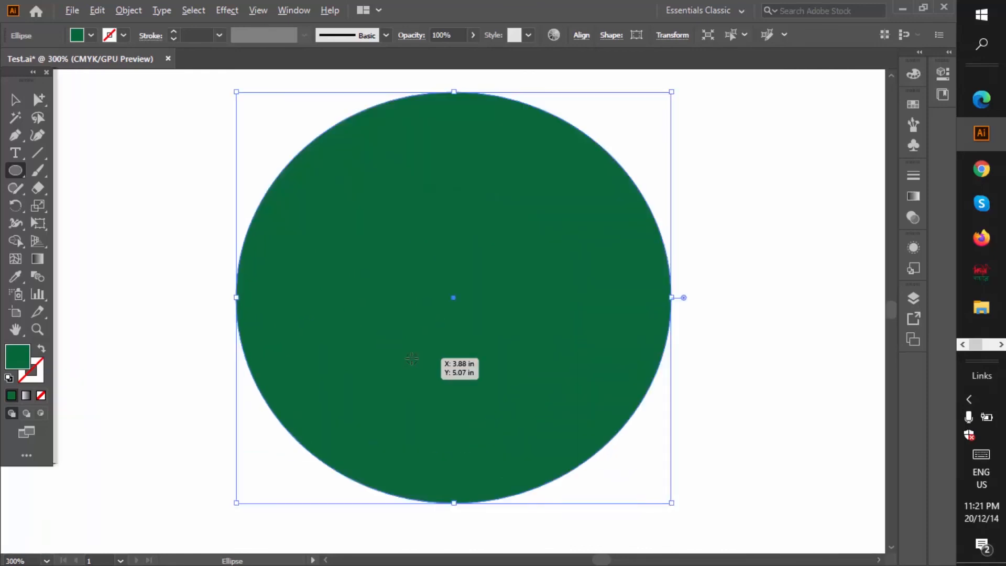
# Step: Pan around the green ellipse in several directions with the temporary Hand tool at 300% magnification
pyautogui.press('space')
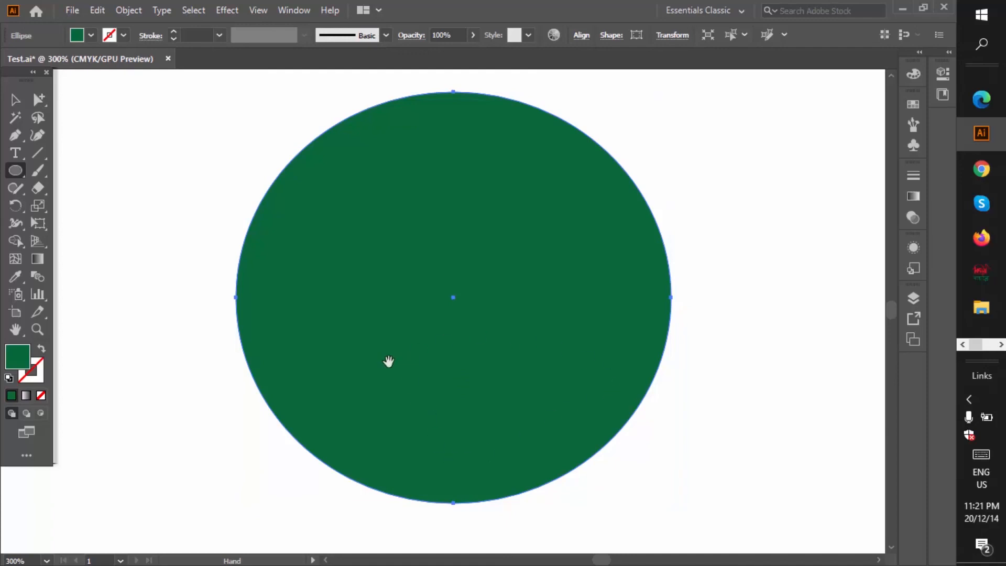
pyautogui.scroll(1, 449, 422)
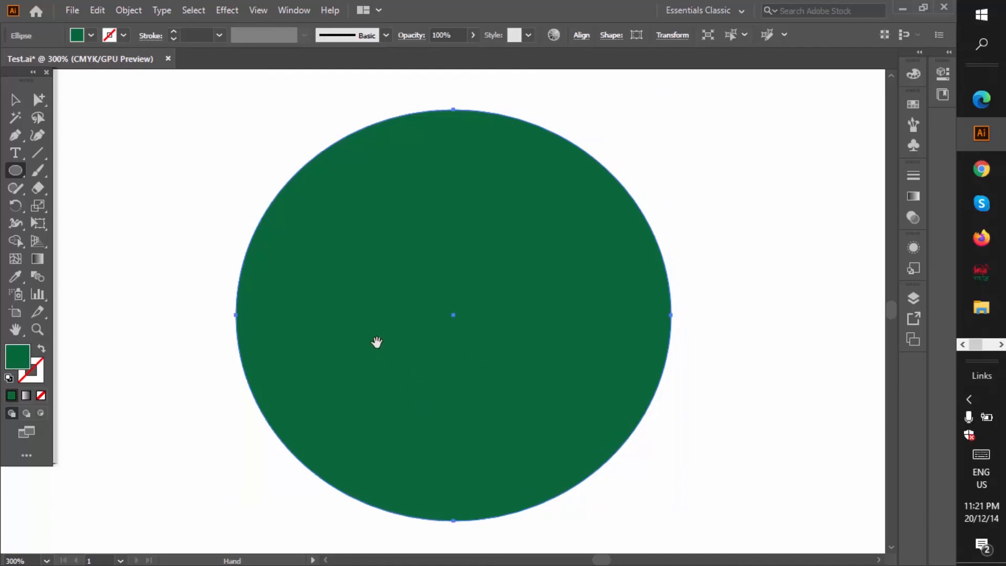
pyautogui.moveTo(399, 431); pyautogui.dragTo(482, 420)
pyautogui.moveTo(432, 386); pyautogui.dragTo(364, 403)
pyautogui.moveTo(454, 366); pyautogui.dragTo(417, 278)
pyautogui.moveTo(427, 318); pyautogui.dragTo(430, 434)
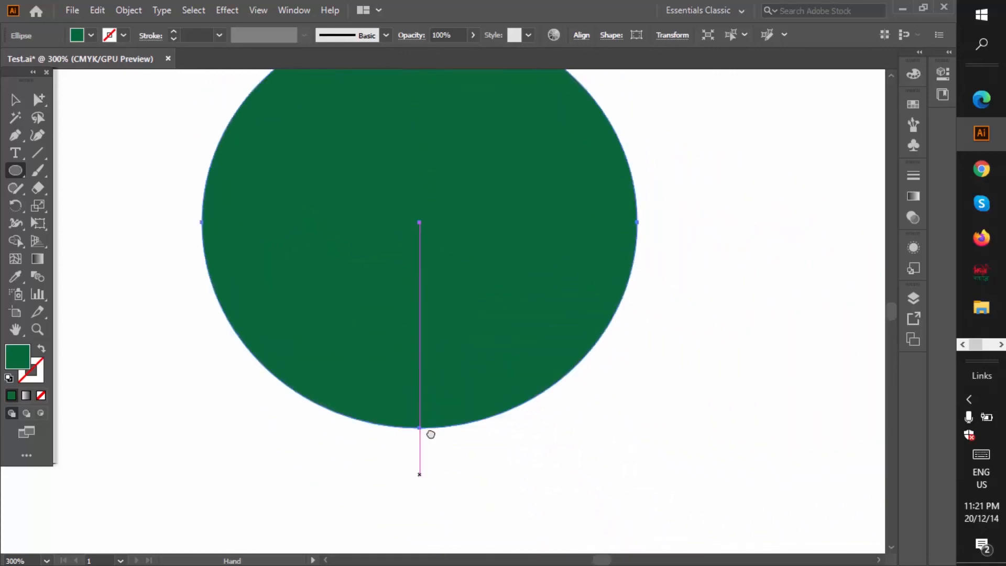
pyautogui.moveTo(400, 341); pyautogui.dragTo(588, 380)
pyautogui.moveTo(588, 281); pyautogui.dragTo(451, 284)
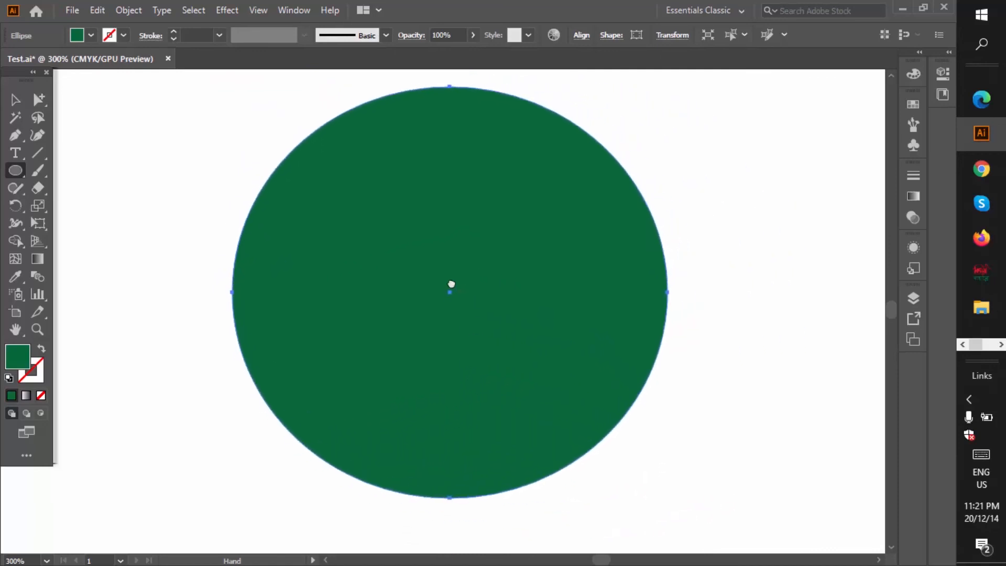
pyautogui.moveTo(382, 238); pyautogui.dragTo(355, 294)
pyautogui.scroll(3, 517, 364)
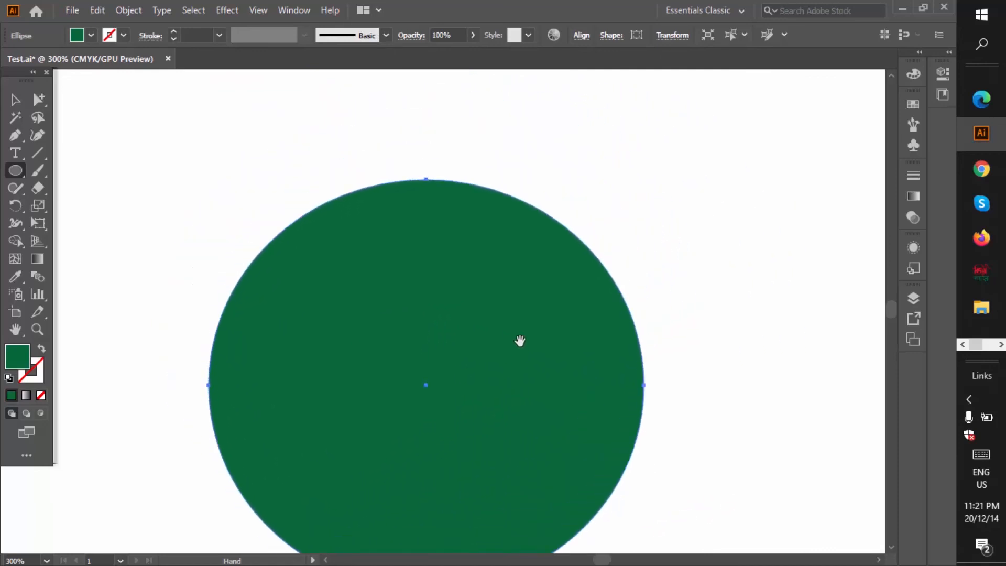
pyautogui.scroll(-4, 423, 391)
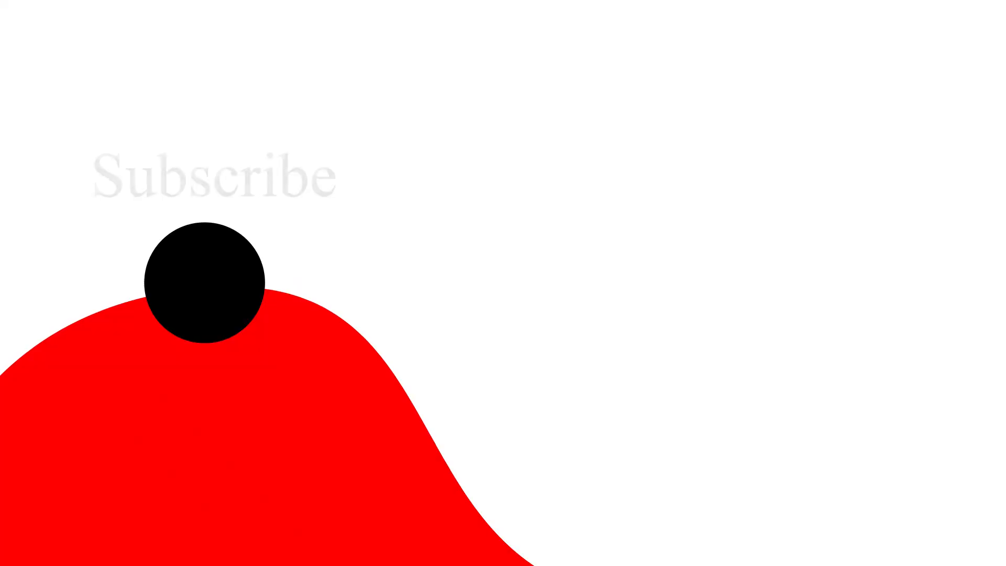